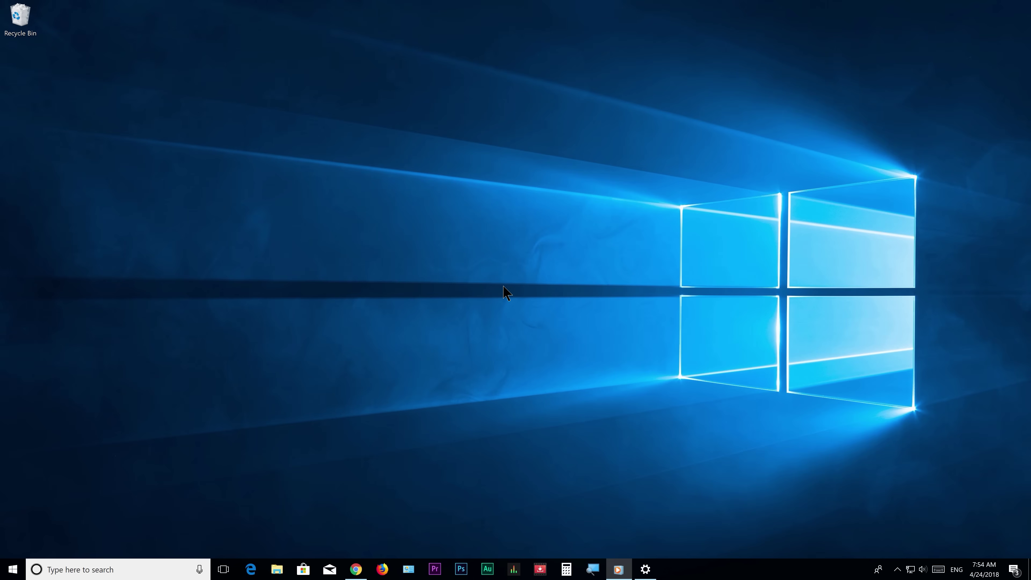
key("alt+Tab")
left_click(376, 172)
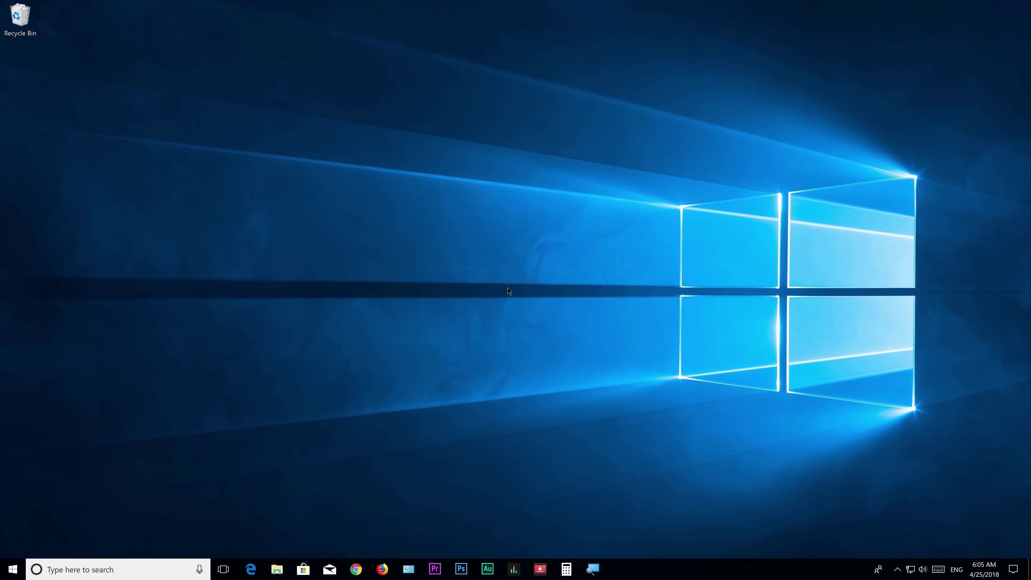
Step: Open the additional power settings from the system's Power & sleep settings, select the High performance plan and show the additional plans
left_click(13, 569)
left_click(57, 389)
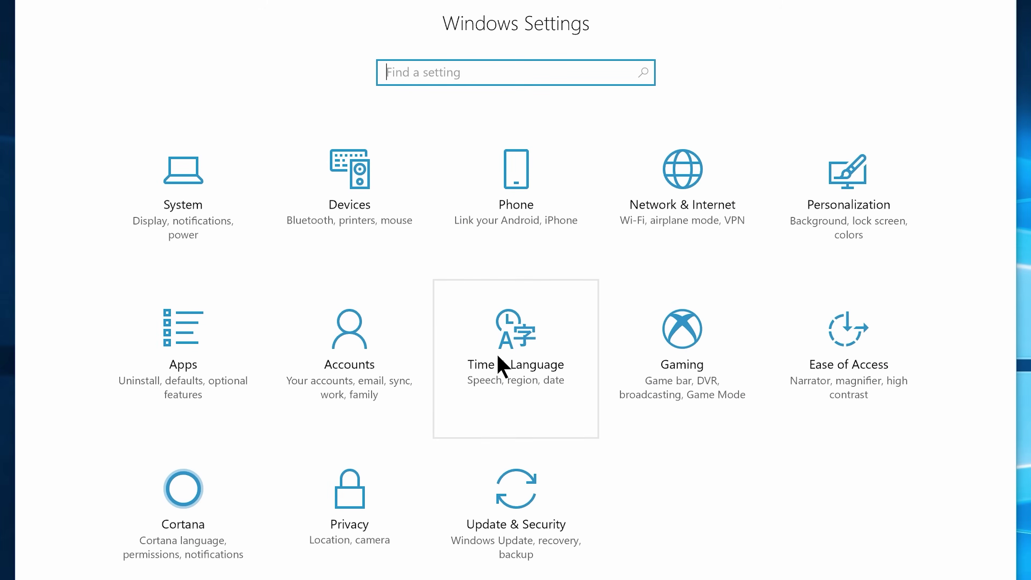
left_click(184, 223)
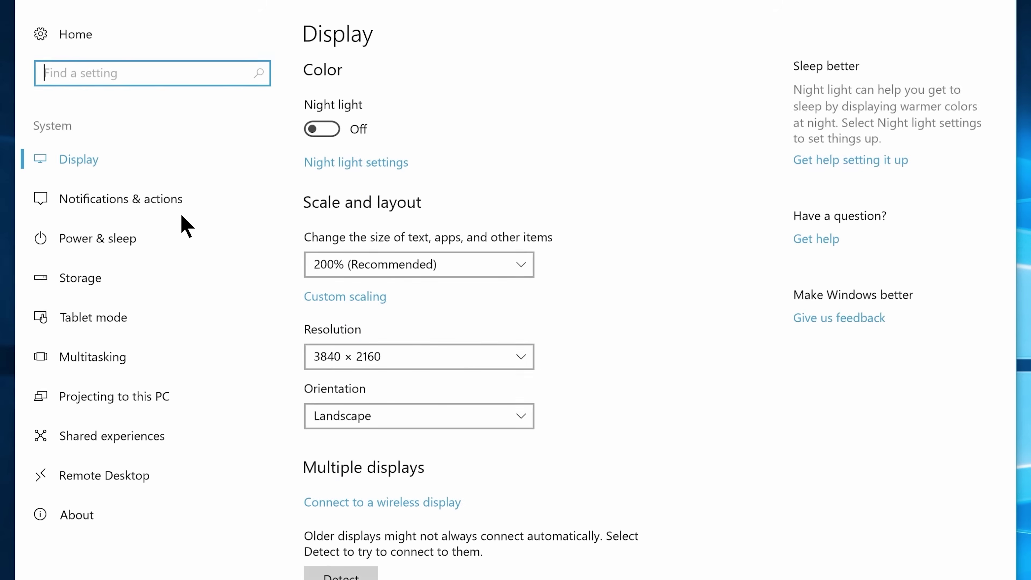
left_click(147, 238)
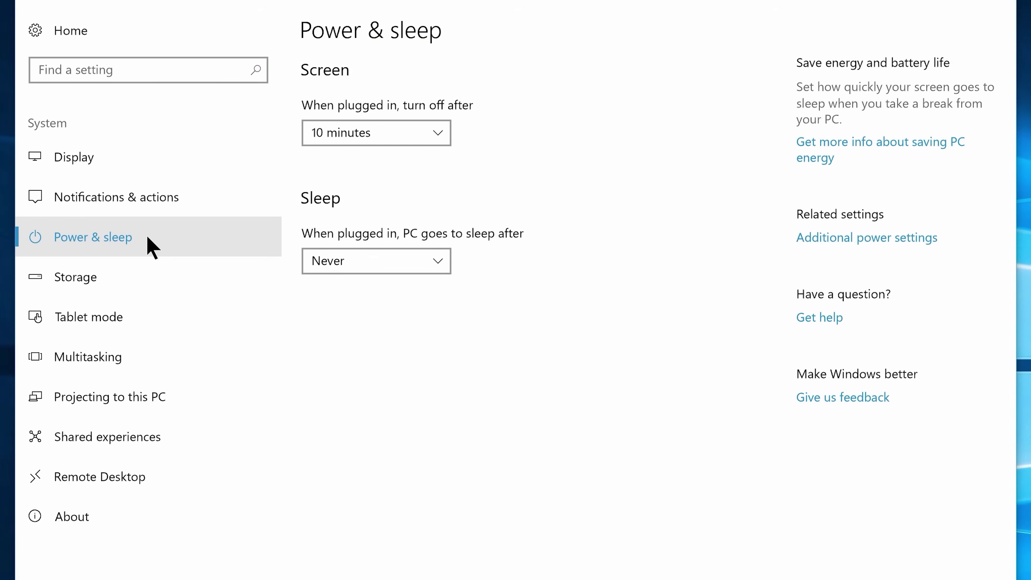
left_click(854, 239)
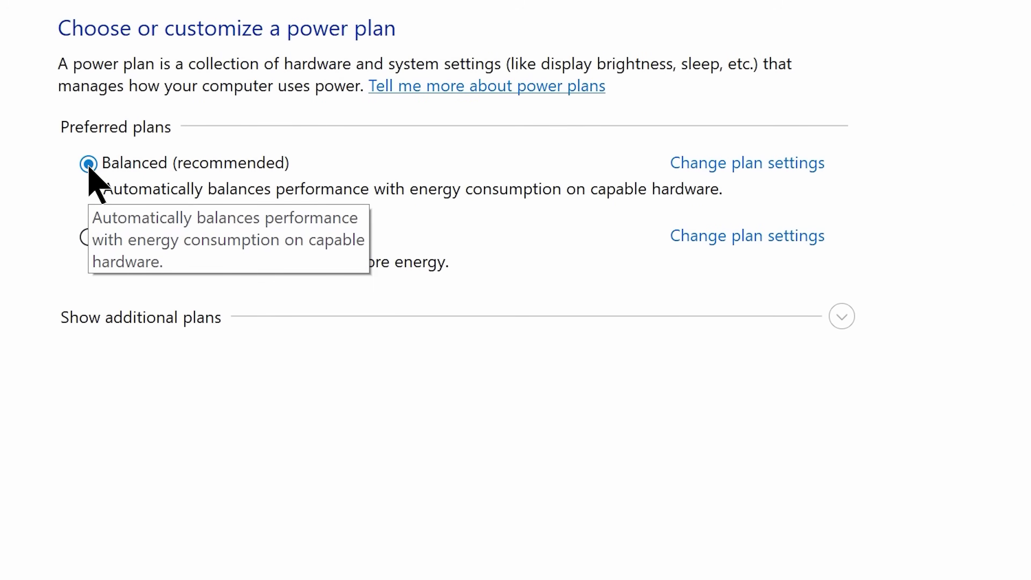
left_click(88, 236)
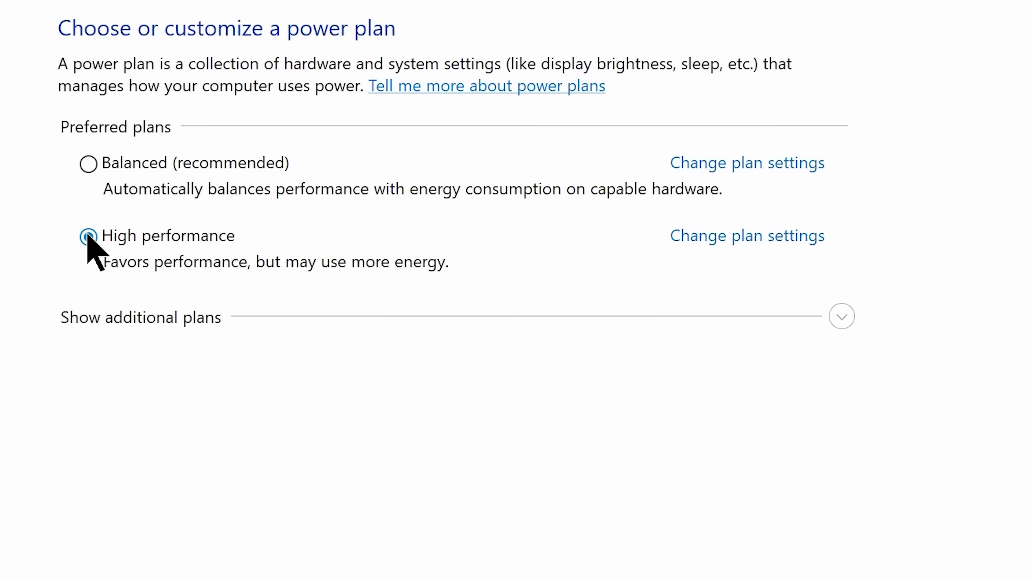
left_click(843, 319)
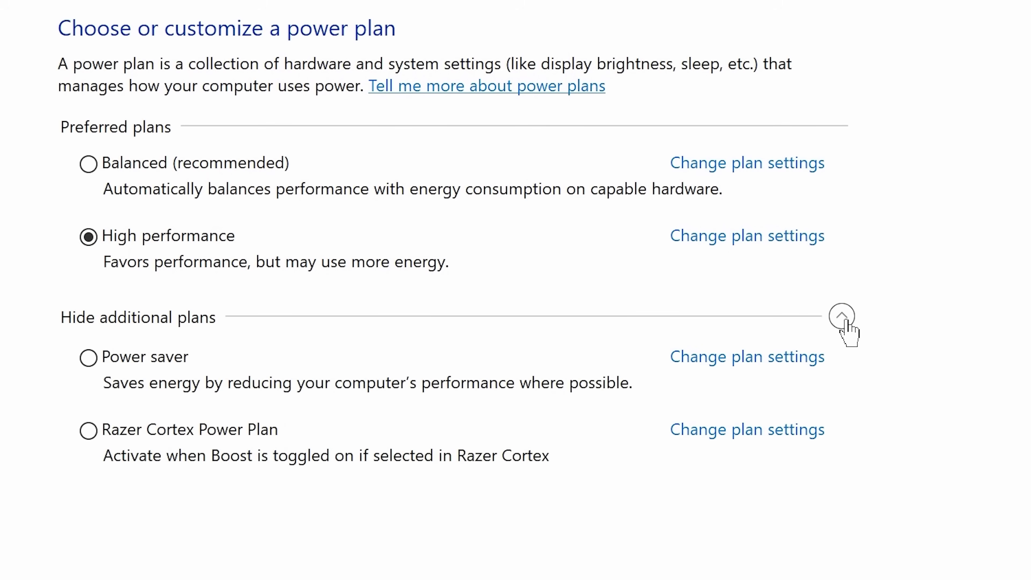
Step: In the High performance plan's advanced power settings, set the hard disk turn-off time to 0 minutes
left_click(749, 243)
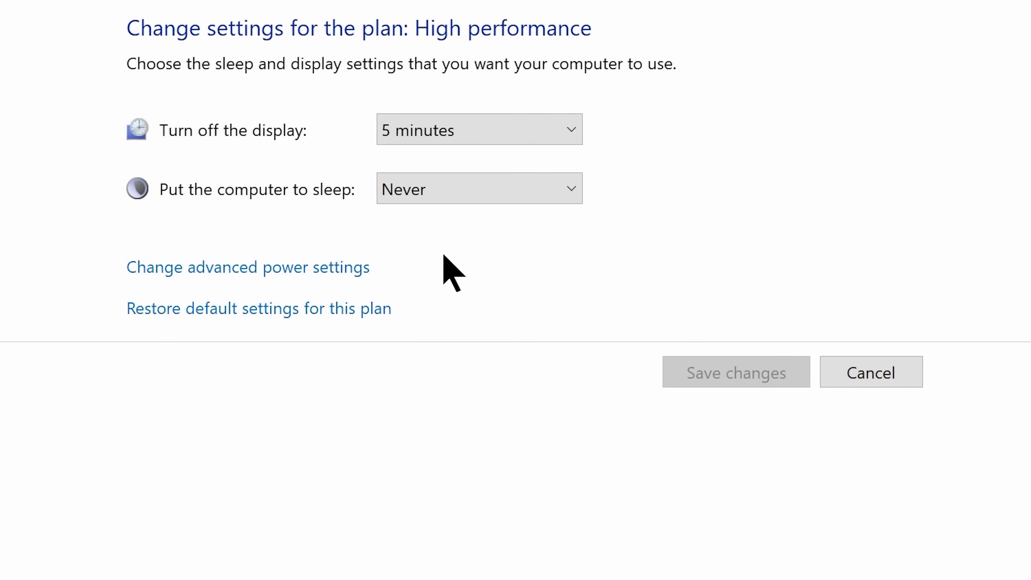
left_click(228, 275)
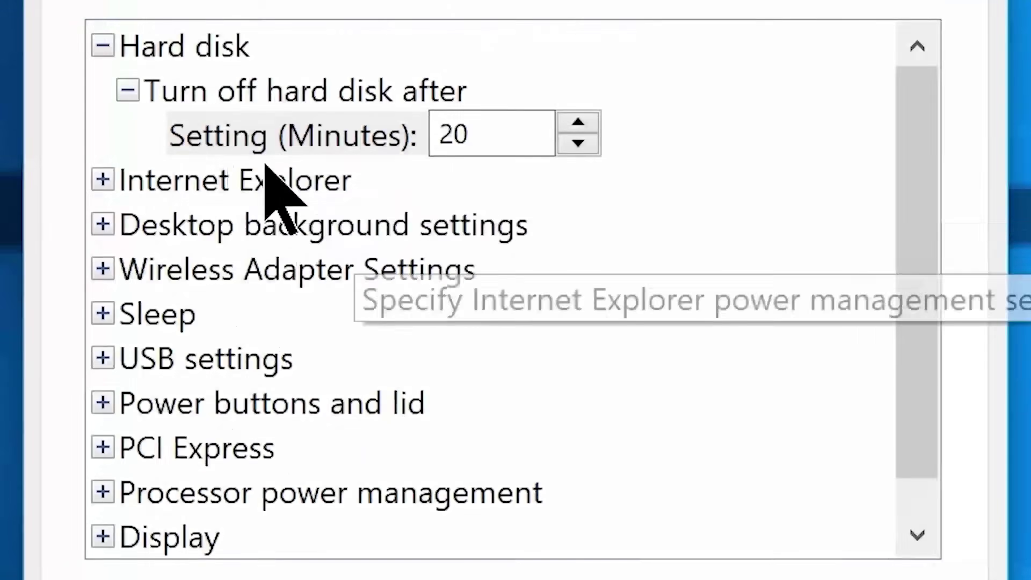
left_click(356, 223)
left_click(321, 136)
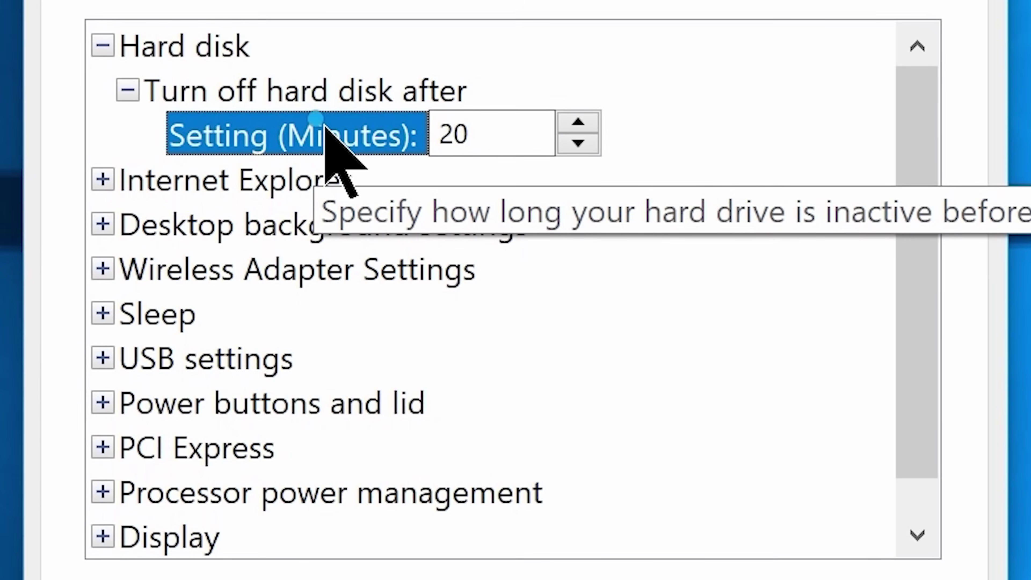
double_click(431, 140)
type("0")
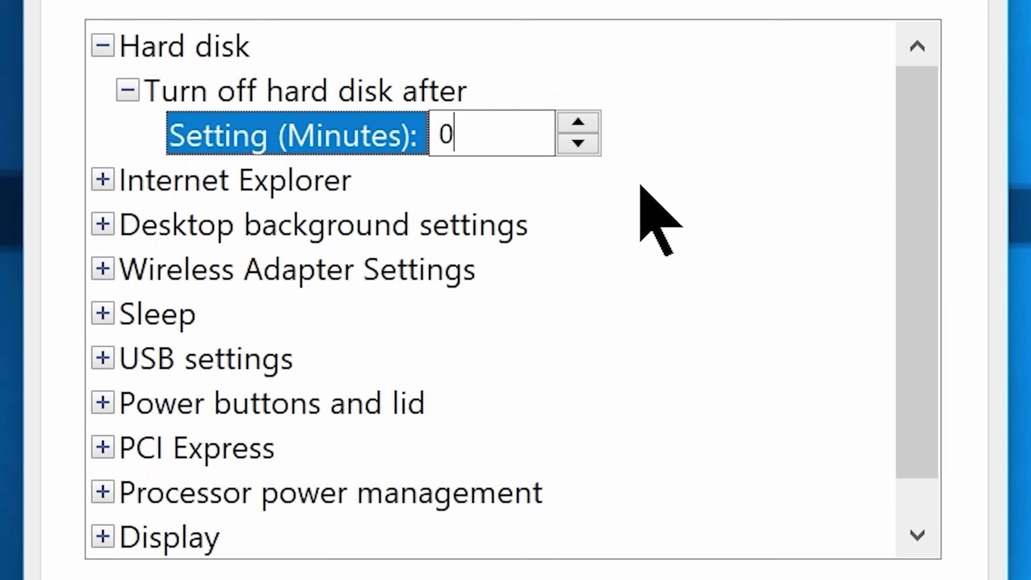
Step: Set the minimum processor state to 0% under Processor power management
scroll(929, 284, "down", 1)
left_click(102, 447)
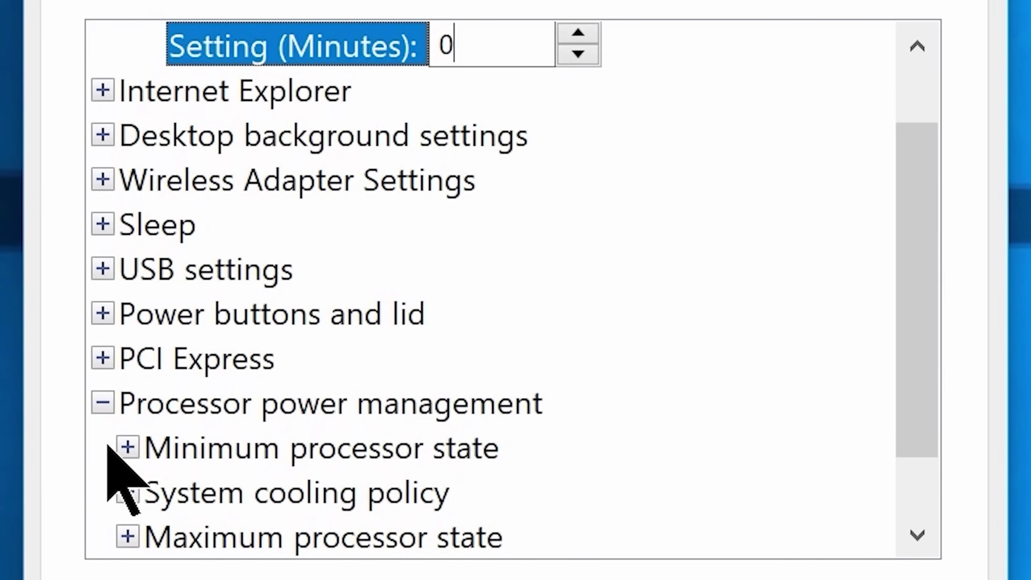
double_click(202, 444)
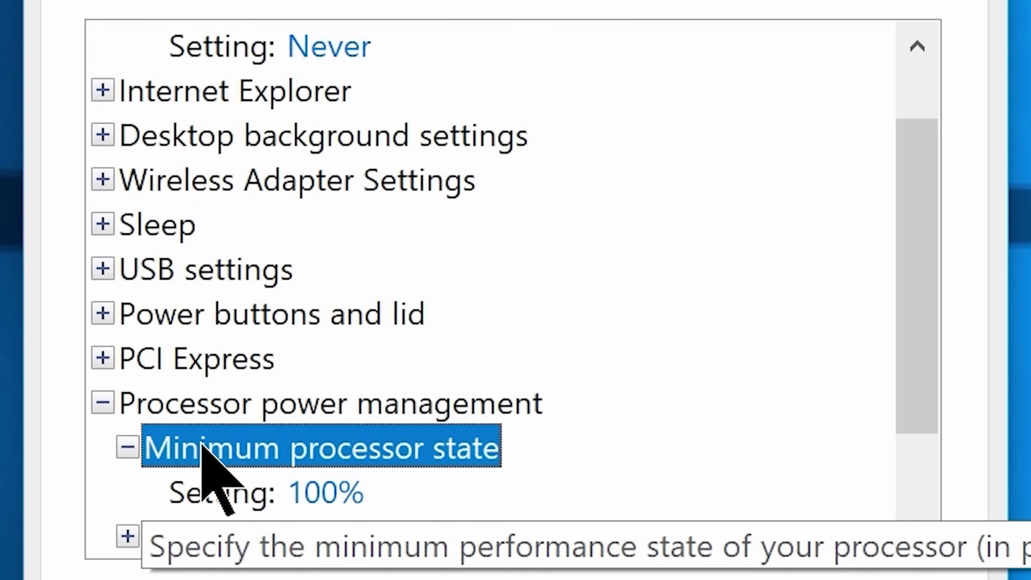
left_click(316, 495)
double_click(368, 491)
type("0")
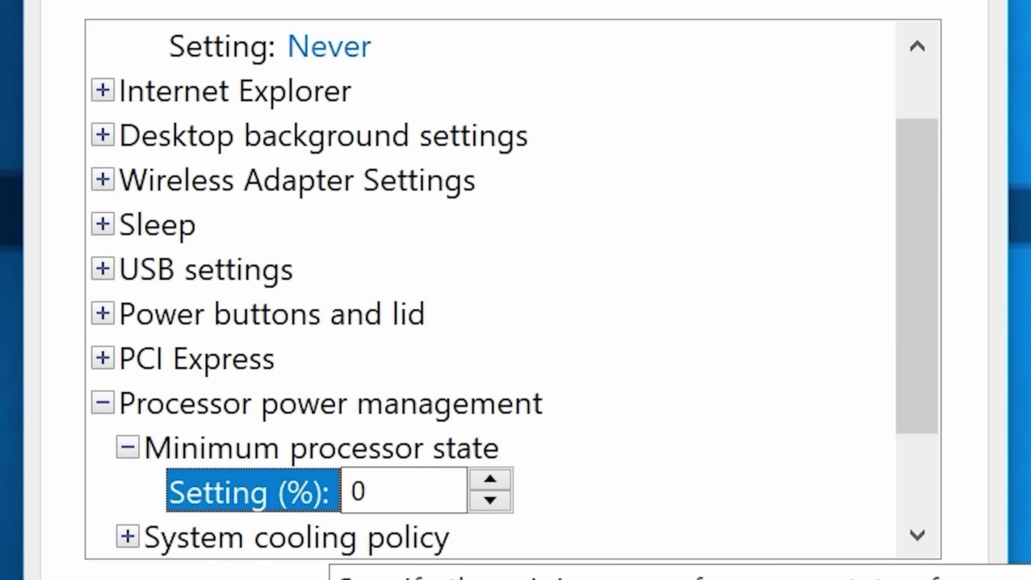
Step: Keep the maximum processor state at 100%, apply the advanced power settings and close the plan window
scroll(915, 449, "down", 1)
double_click(280, 453)
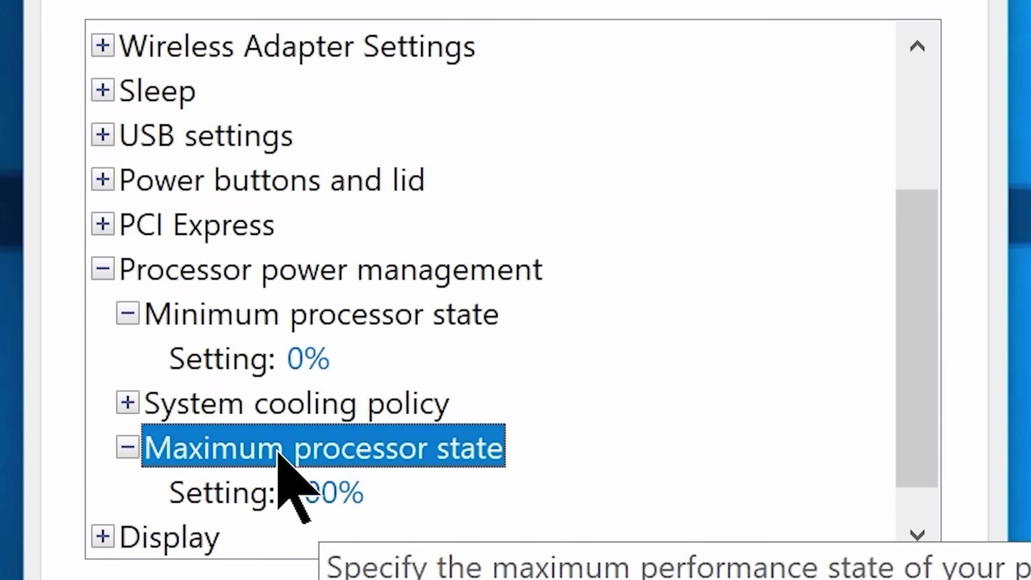
left_click(324, 487)
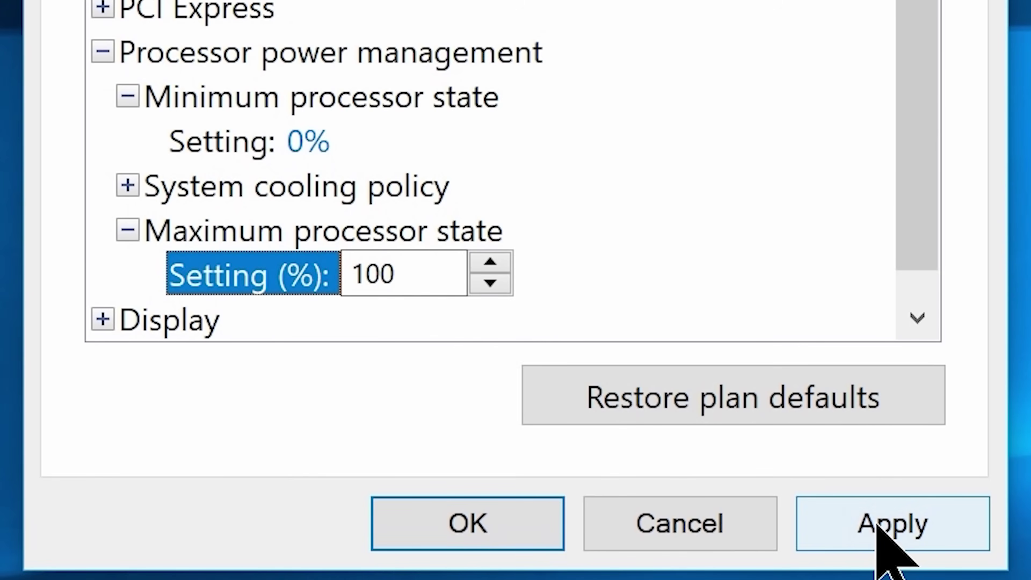
left_click(889, 528)
left_click(471, 523)
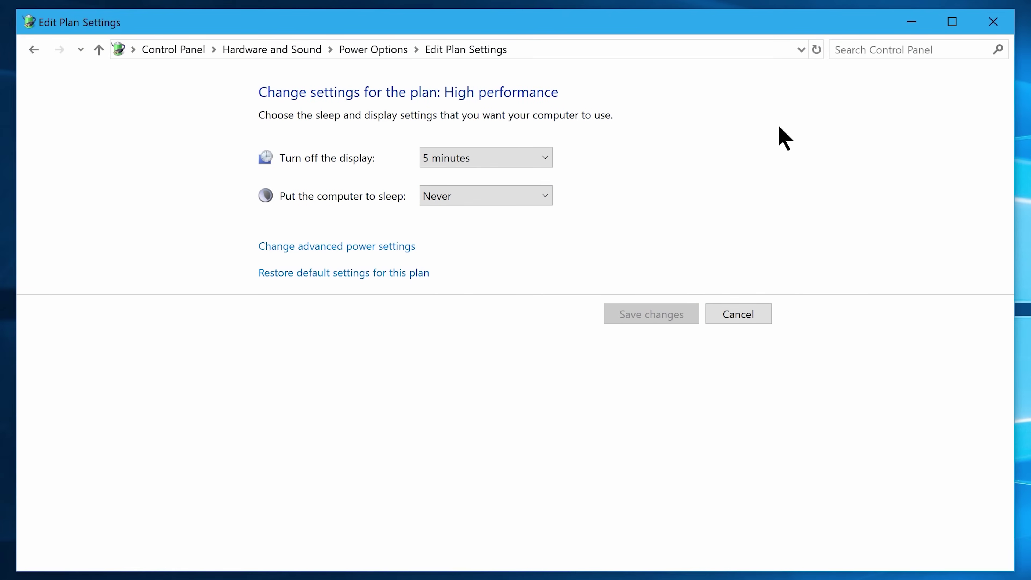
left_click(993, 22)
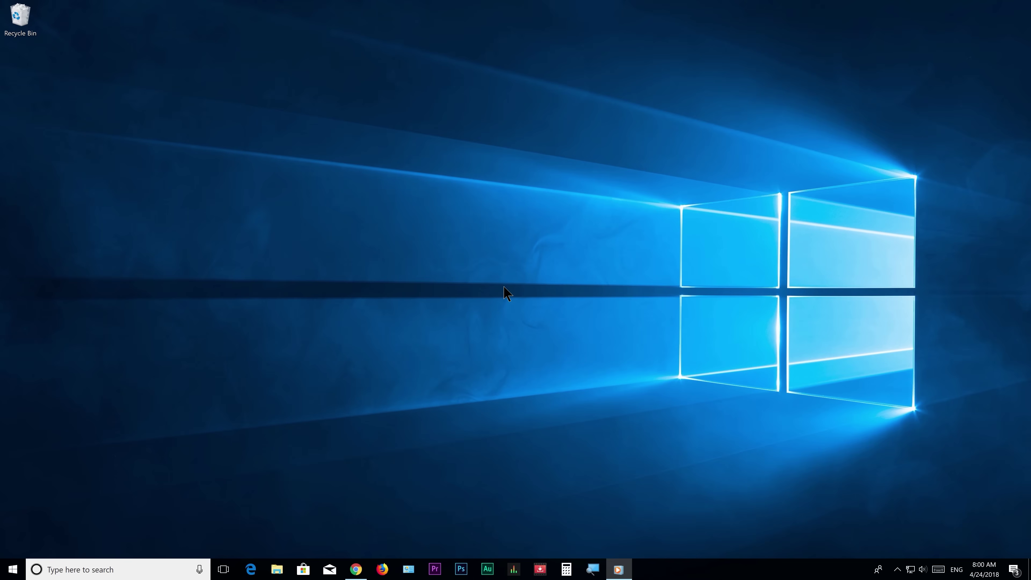
Step: Open the Privacy settings and turn off the General options for advertising ID, language list access, app launch tracking and suggested content
left_click(11, 573)
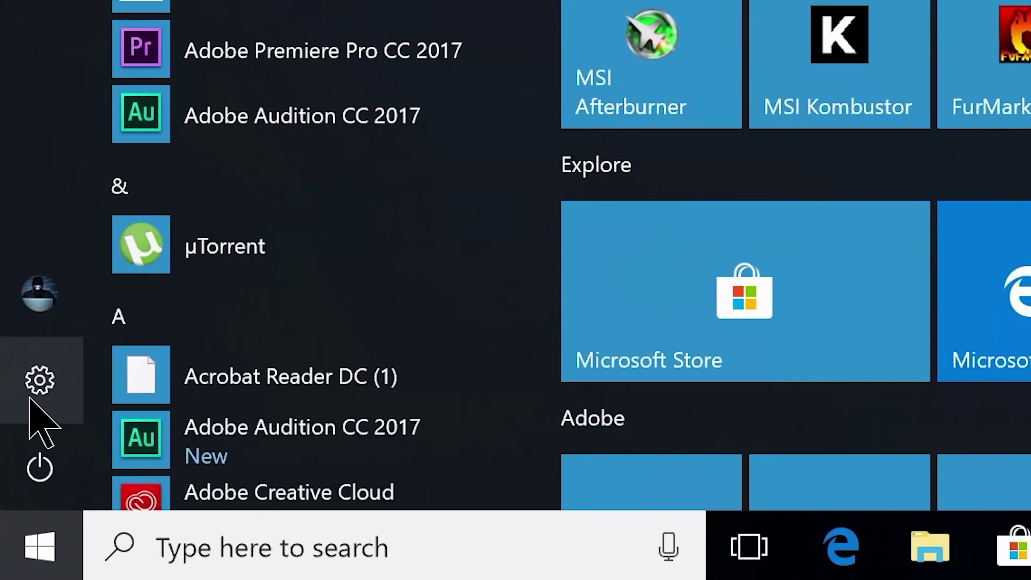
left_click(10, 525)
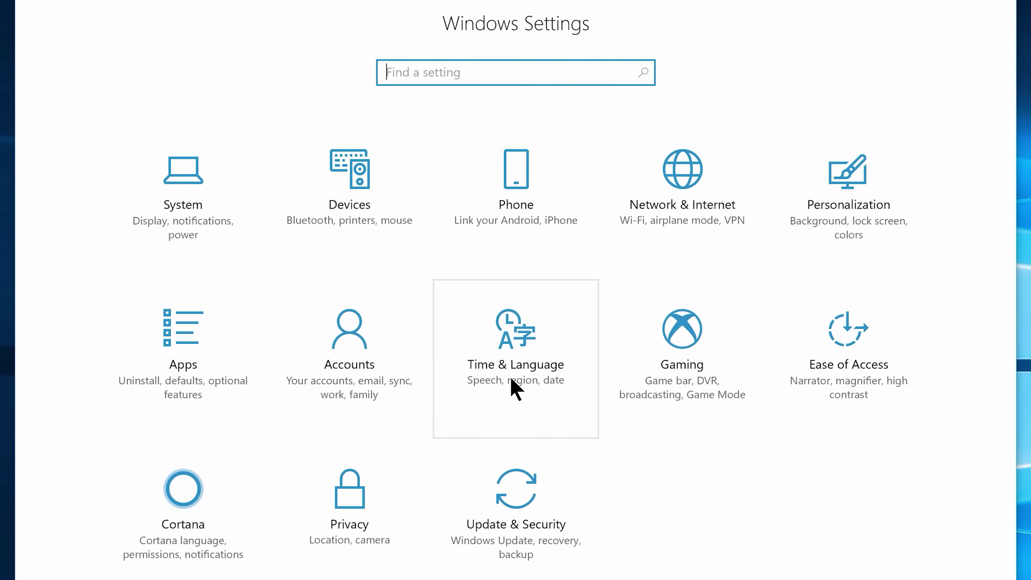
left_click(348, 548)
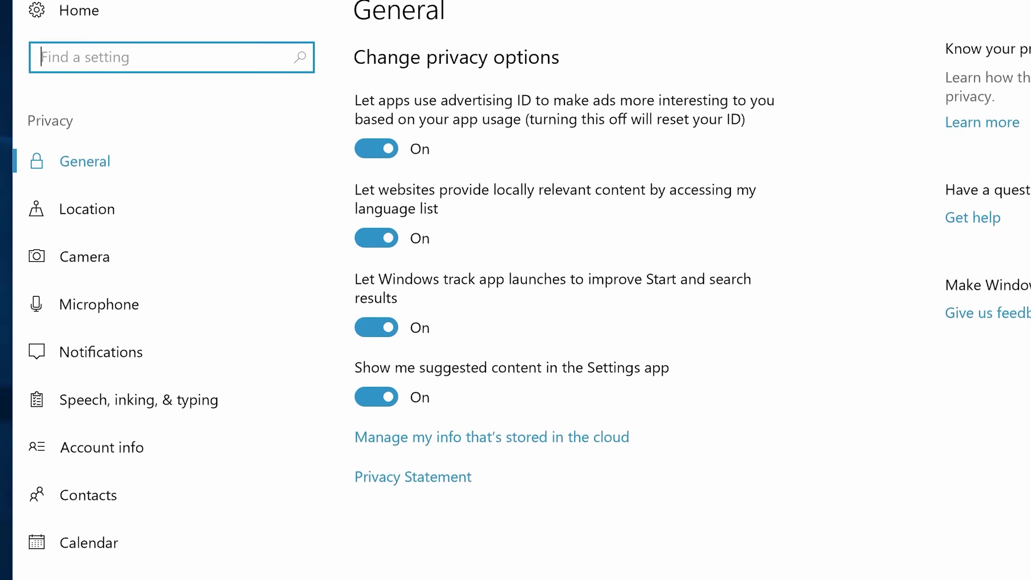
left_click(378, 156)
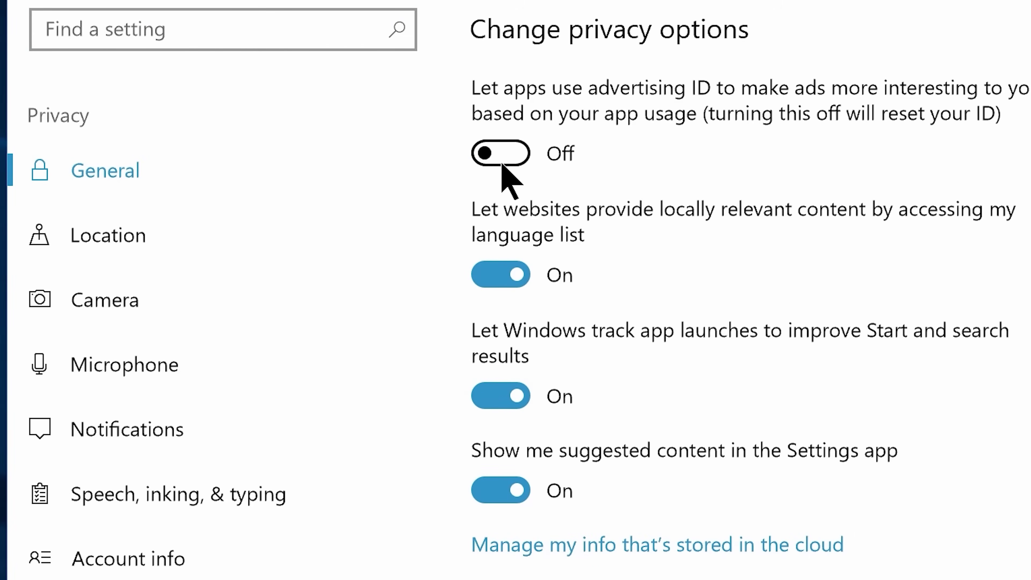
left_click(492, 278)
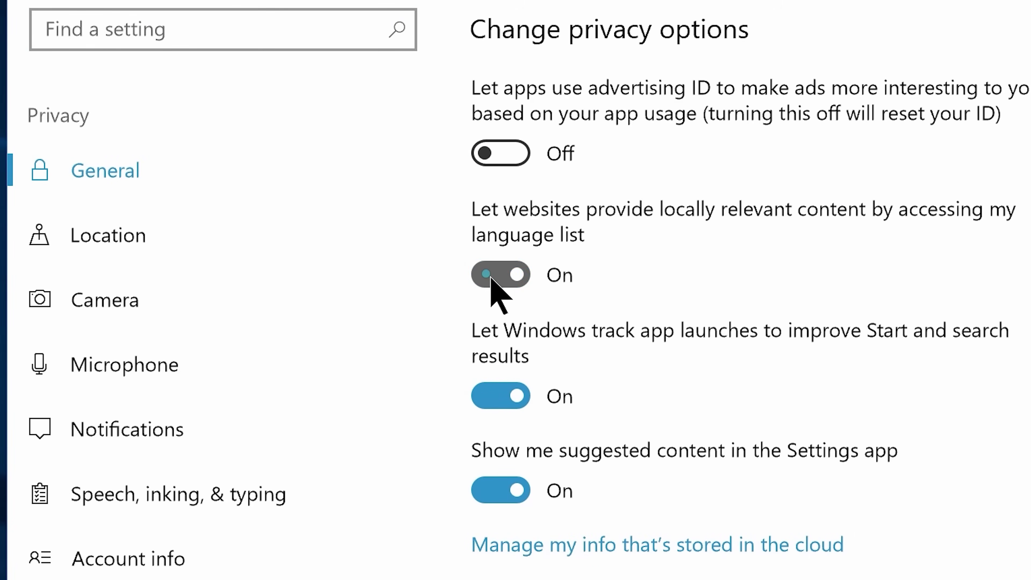
left_click(492, 399)
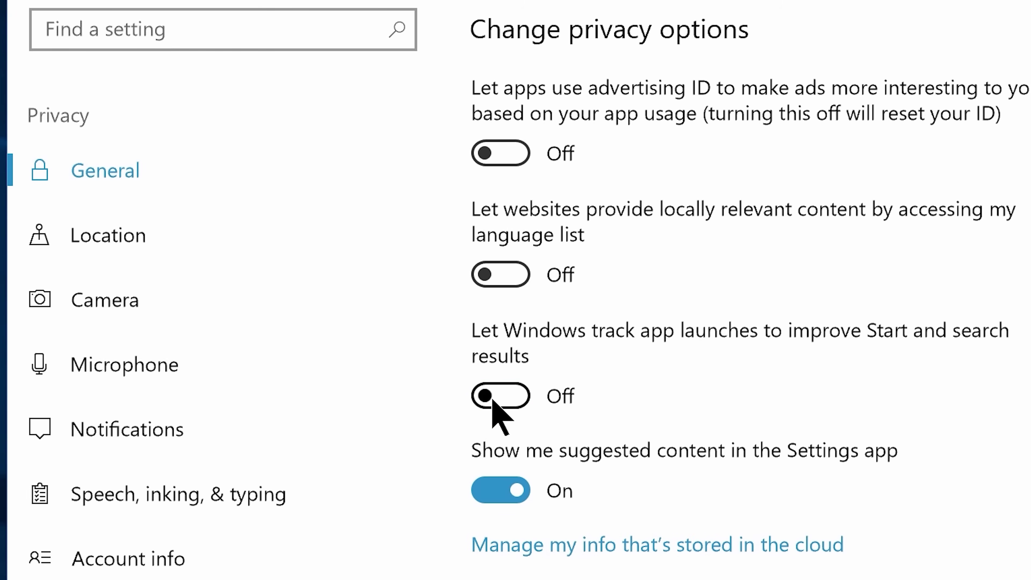
left_click(494, 492)
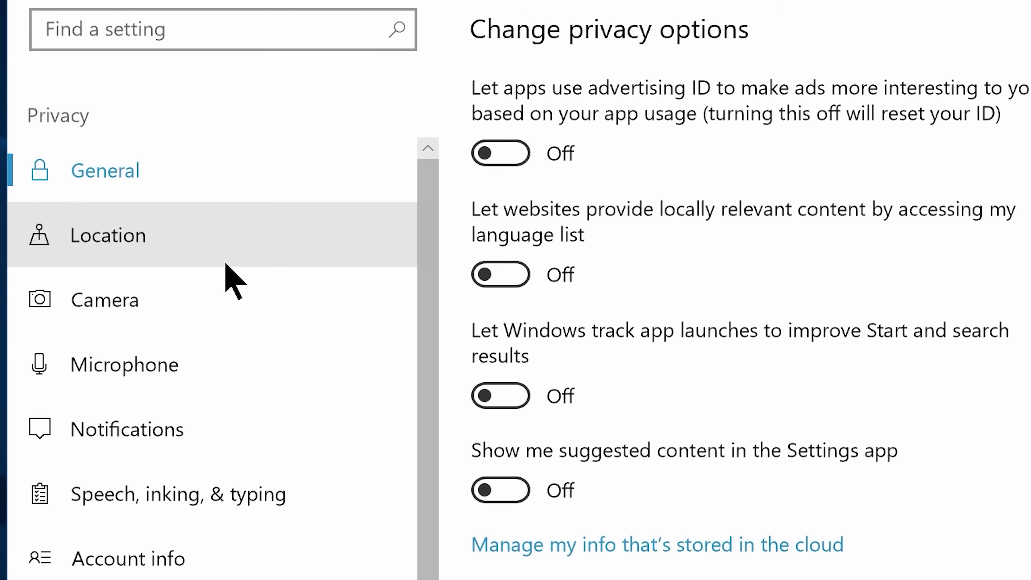
Step: Turn off the location service and disable location for this device in the Location privacy settings
left_click(188, 242)
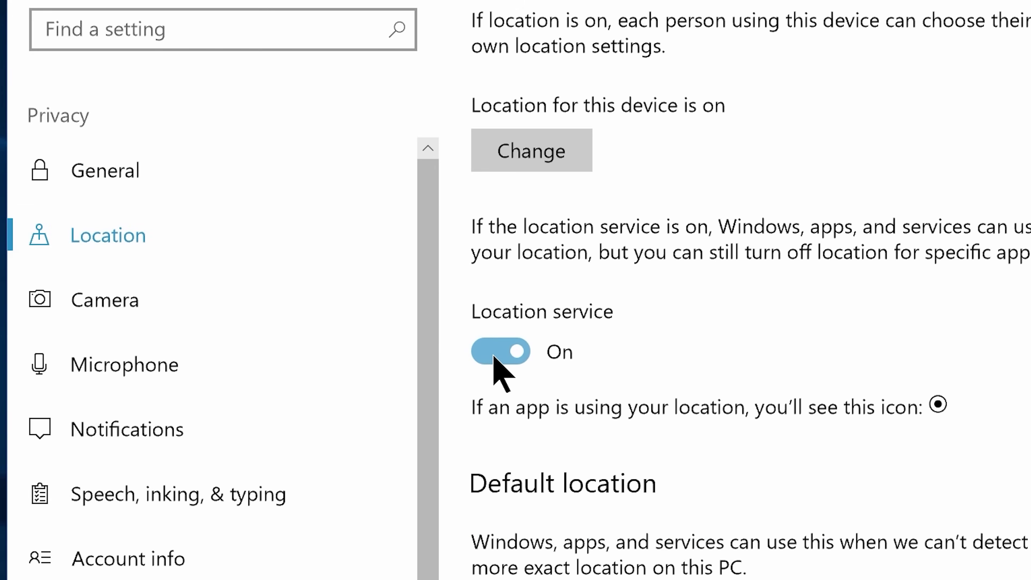
left_click(493, 356)
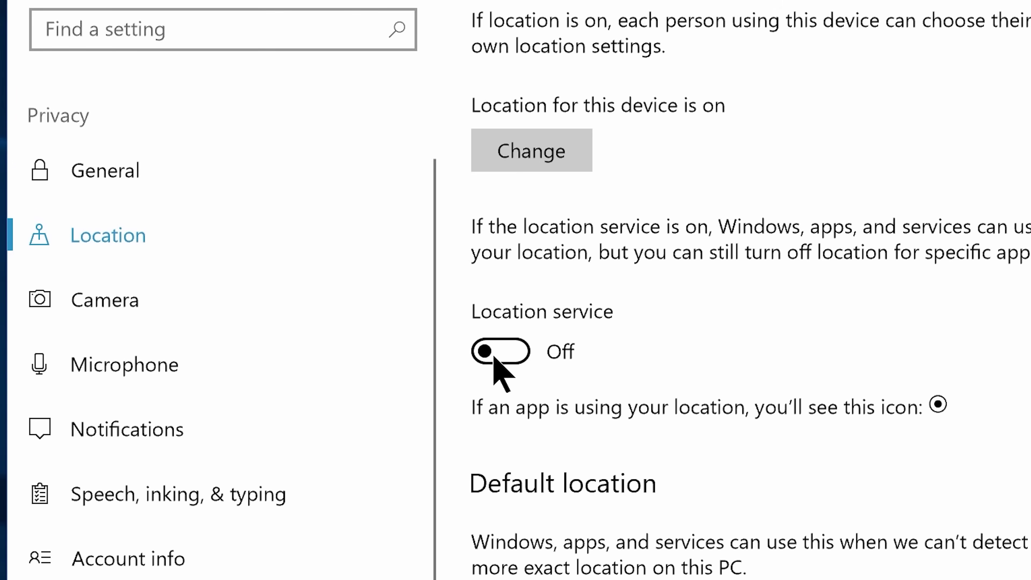
left_click(519, 154)
left_click(407, 41)
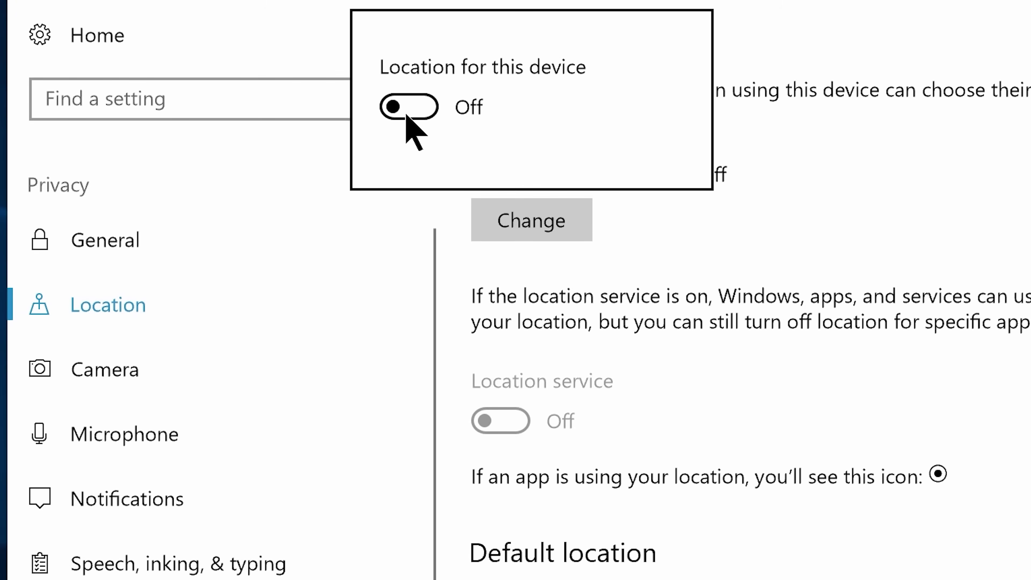
left_click(133, 373)
Step: Turn off camera access for Cortana, Feedback Hub, Microsoft Edge, Microsoft Store, Mixed Reality Viewer, OneNote and Photos
left_click(125, 372)
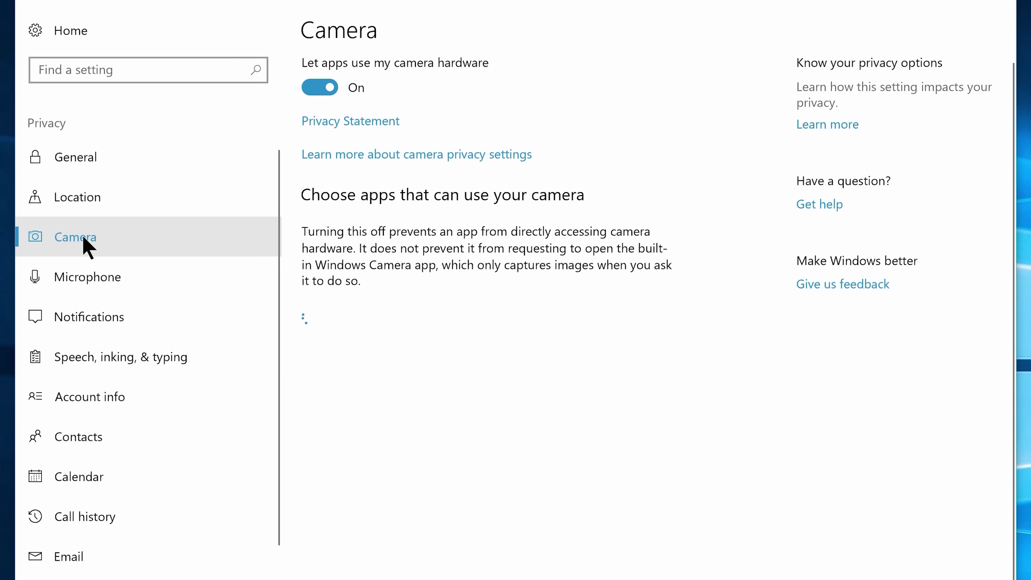
left_click(626, 318)
left_click(626, 367)
left_click(626, 417)
left_click(626, 467)
left_click(627, 517)
left_click(627, 567)
scroll(628, 528, "down", 3)
left_click(628, 508)
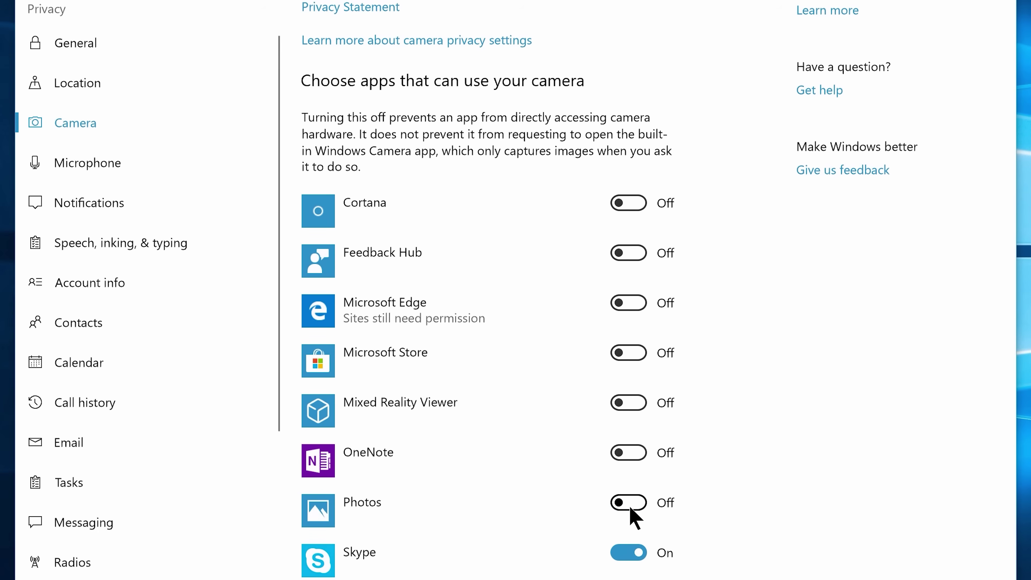
Step: Turn off microphone access for Feedback Hub, Messaging, Microsoft account, Microsoft Edge, Microsoft Store, Mixed Reality Viewer, OneNote and Photos
left_click(93, 160)
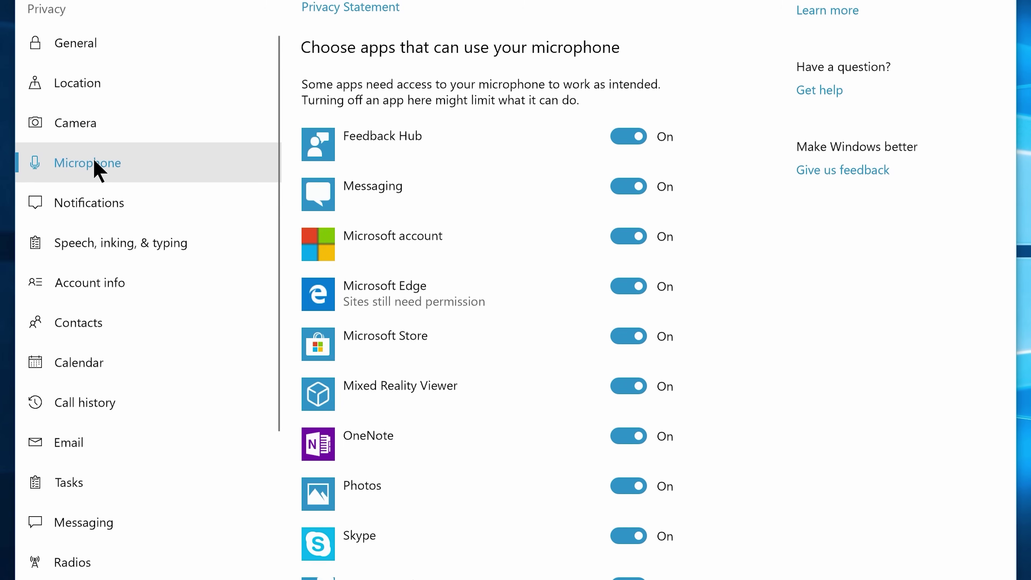
left_click(628, 136)
left_click(628, 186)
left_click(628, 236)
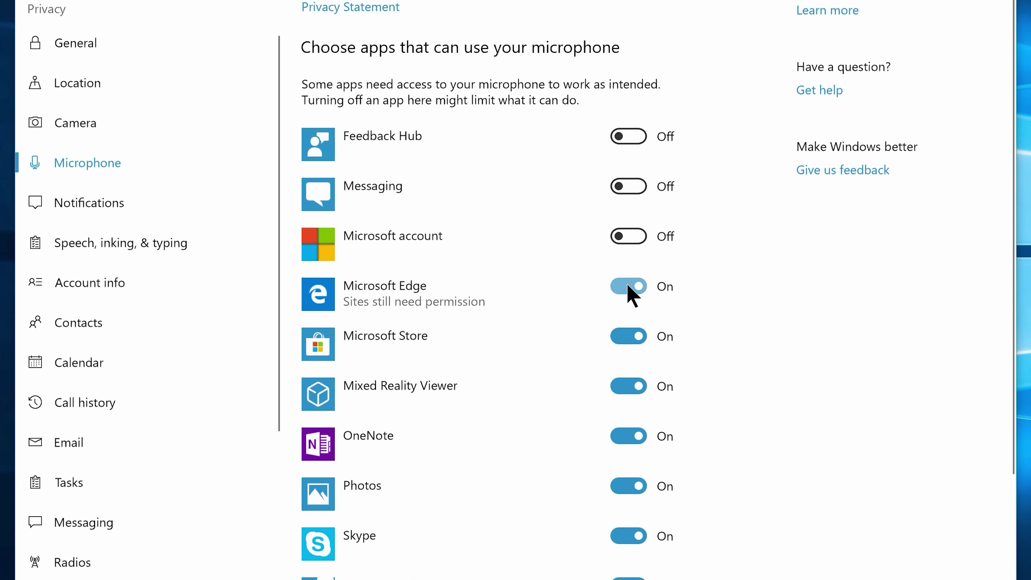
left_click(628, 286)
left_click(628, 336)
left_click(628, 386)
left_click(628, 436)
left_click(628, 486)
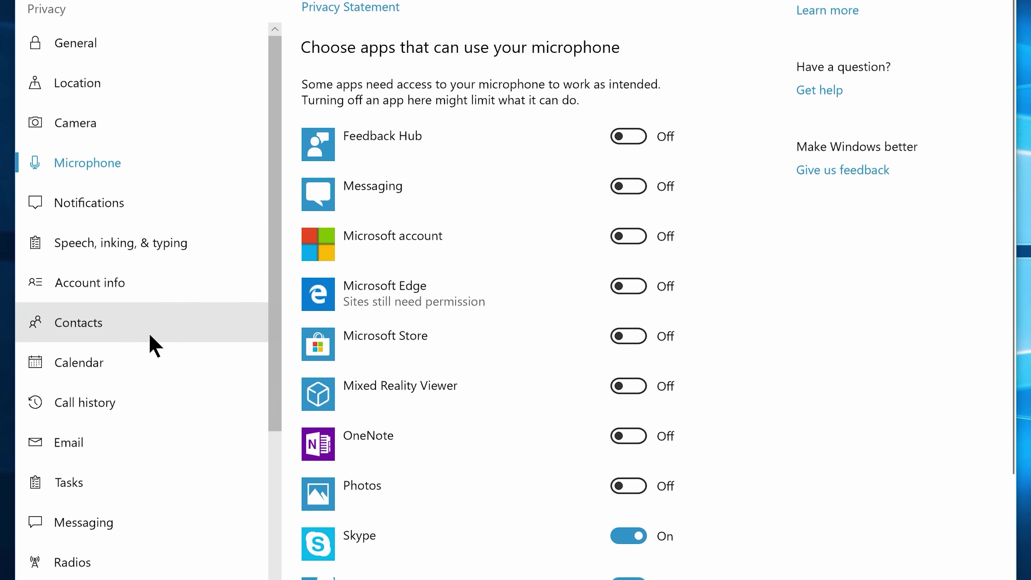
Step: Turn off contacts access for Maps, Photos, Skype, Voice Recorder and Xbox
left_click(116, 323)
left_click(628, 240)
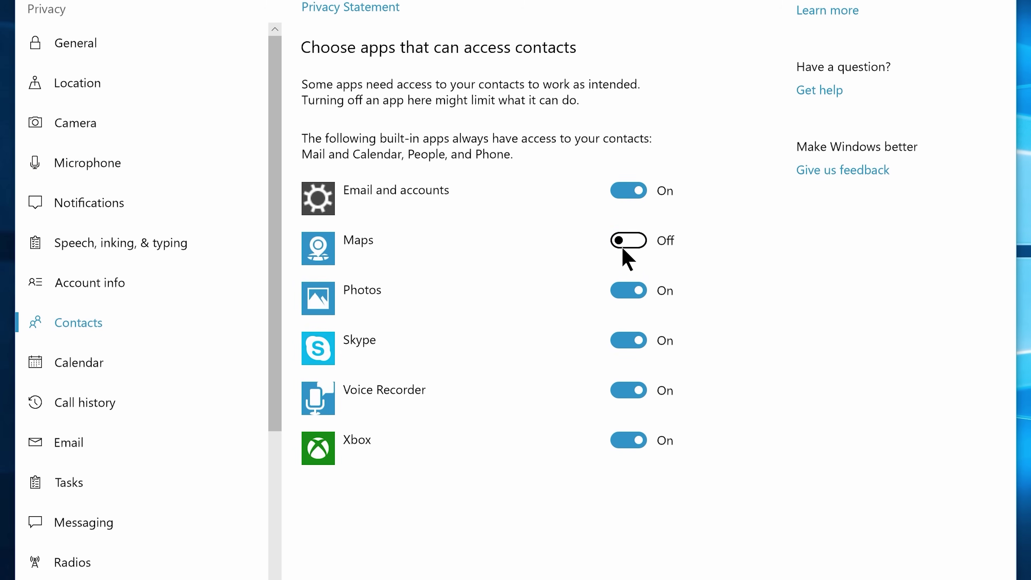
left_click(628, 290)
left_click(628, 340)
left_click(625, 390)
left_click(625, 440)
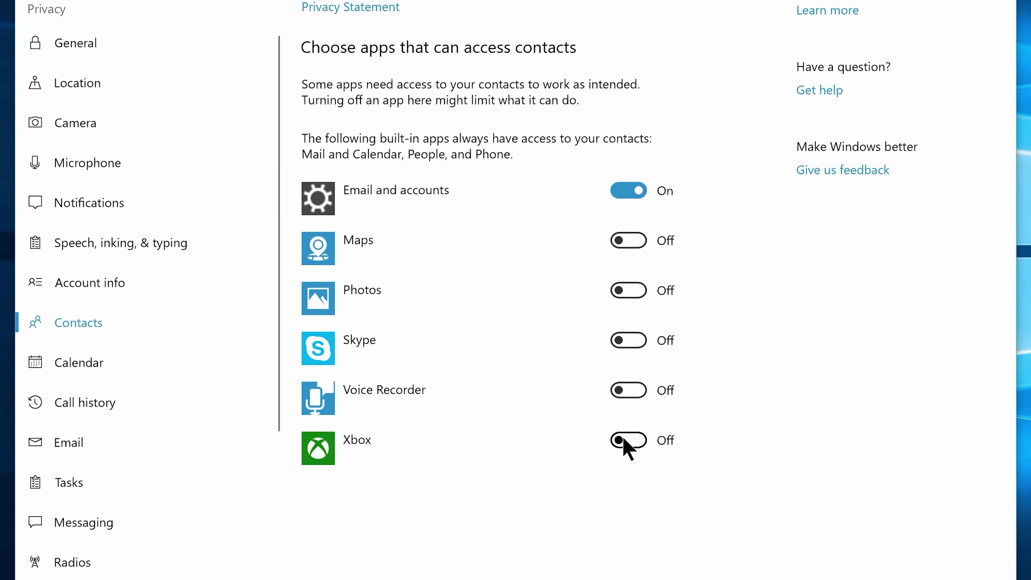
Step: Turn off app access to the calendar and to the call history in the privacy settings
left_click(112, 371)
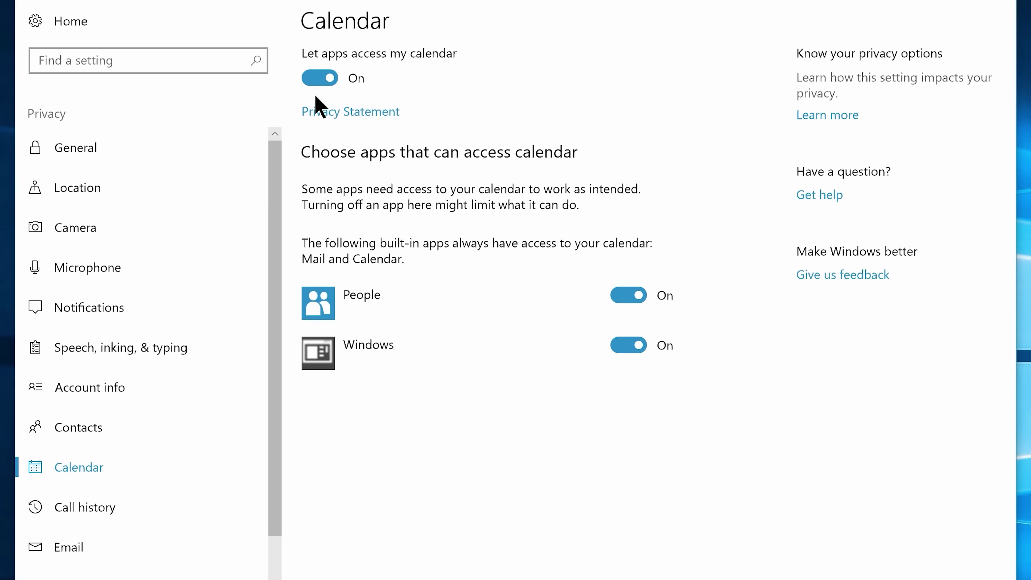
left_click(320, 79)
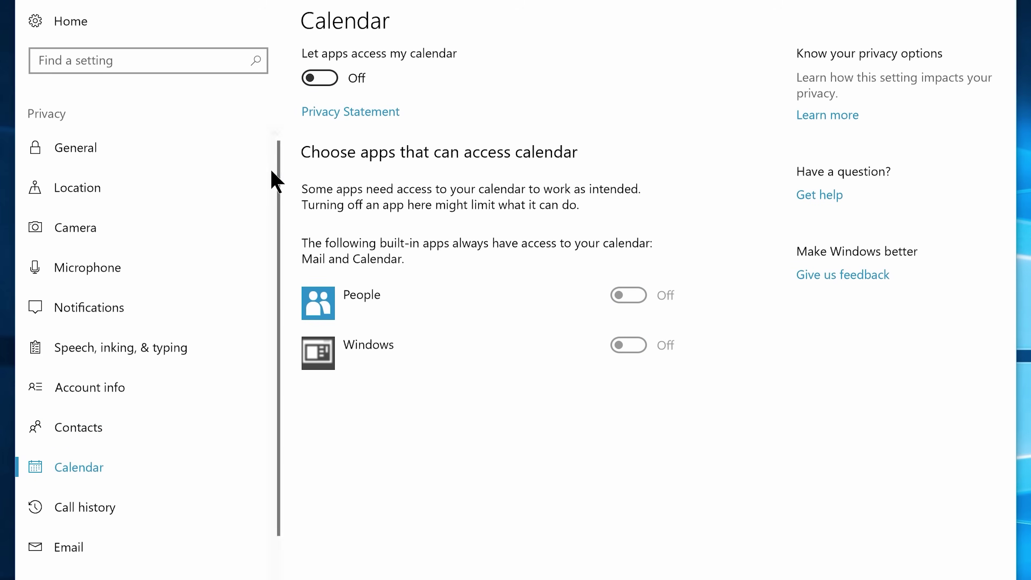
left_click(79, 506)
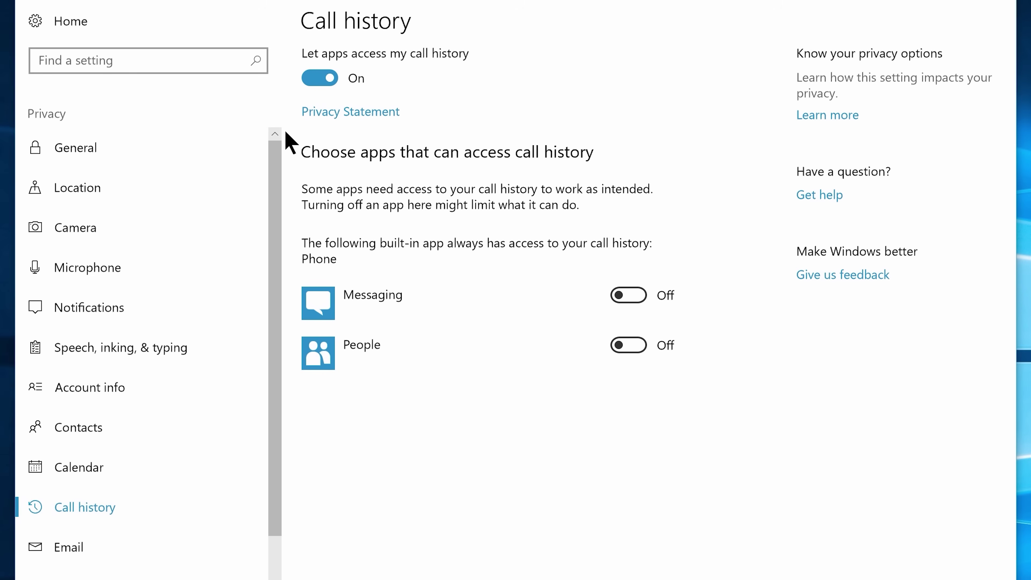
left_click(316, 80)
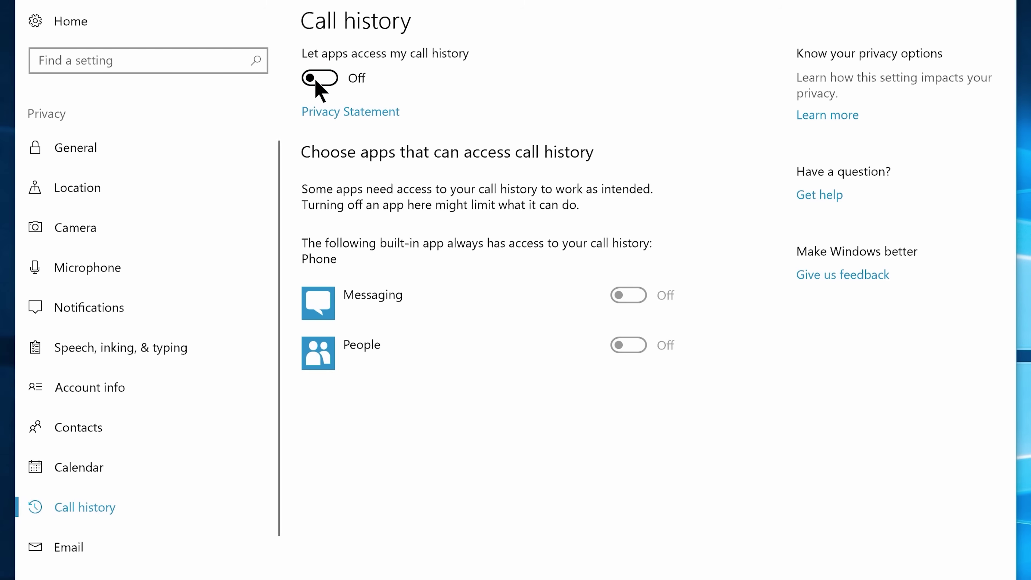
Step: Turn off app access to email and app control of radios in the privacy settings
left_click(97, 548)
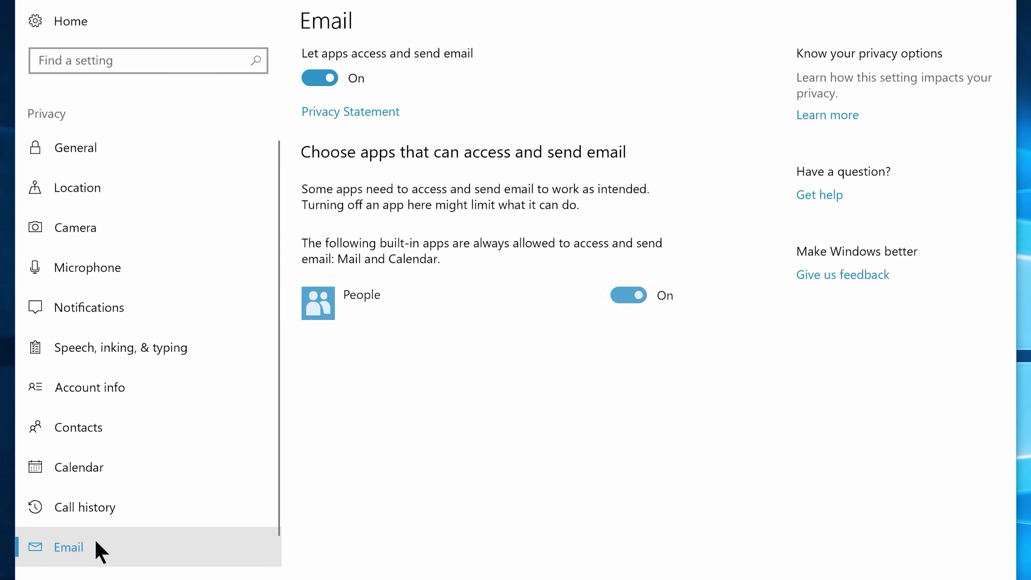
left_click(326, 78)
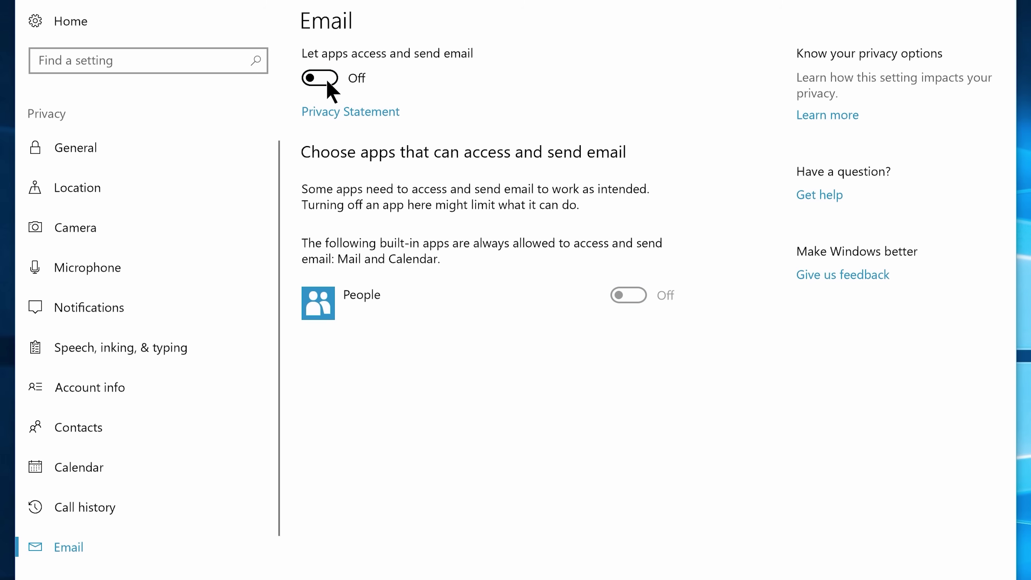
scroll(165, 276, "down", 3)
left_click(93, 537)
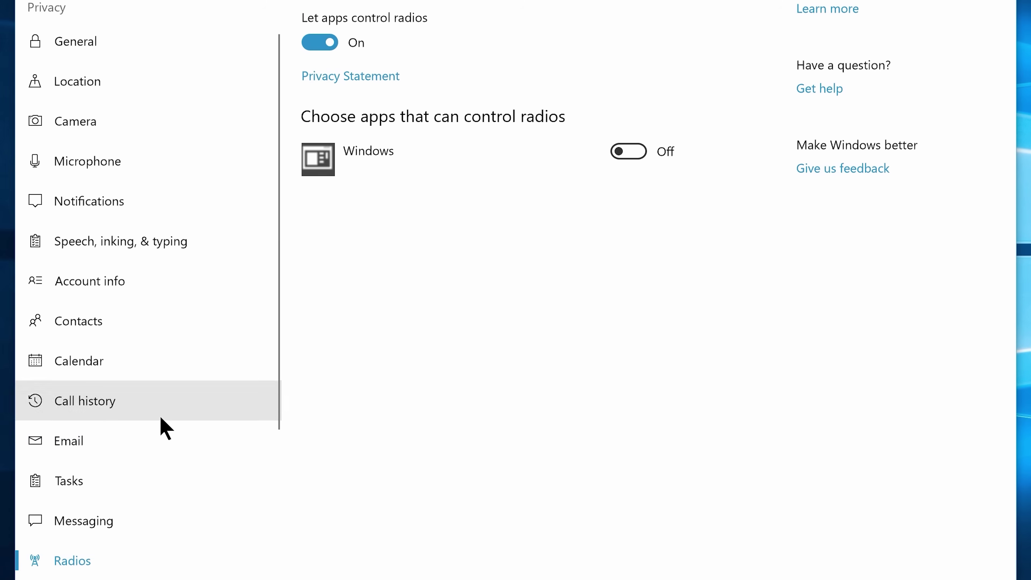
left_click(330, 48)
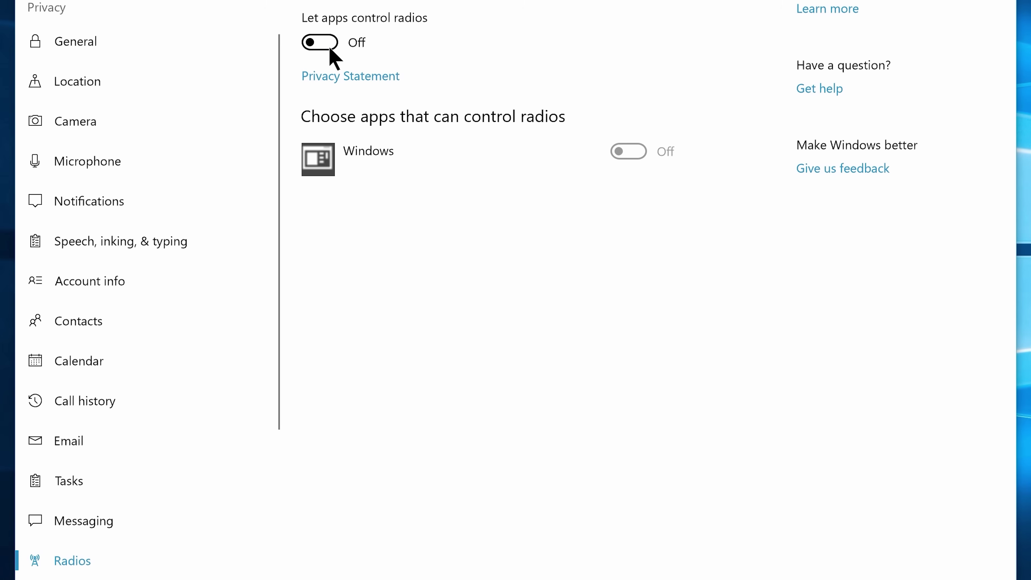
Step: Set the diagnostic data level to Basic in the Feedback & diagnostics settings
scroll(115, 387, "down", 5)
left_click(107, 402)
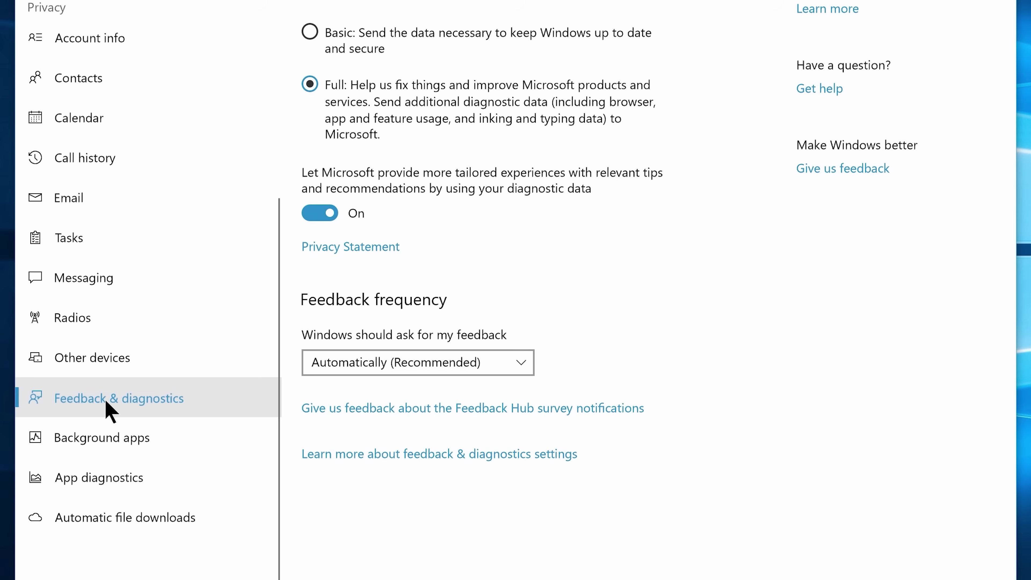
left_click(308, 32)
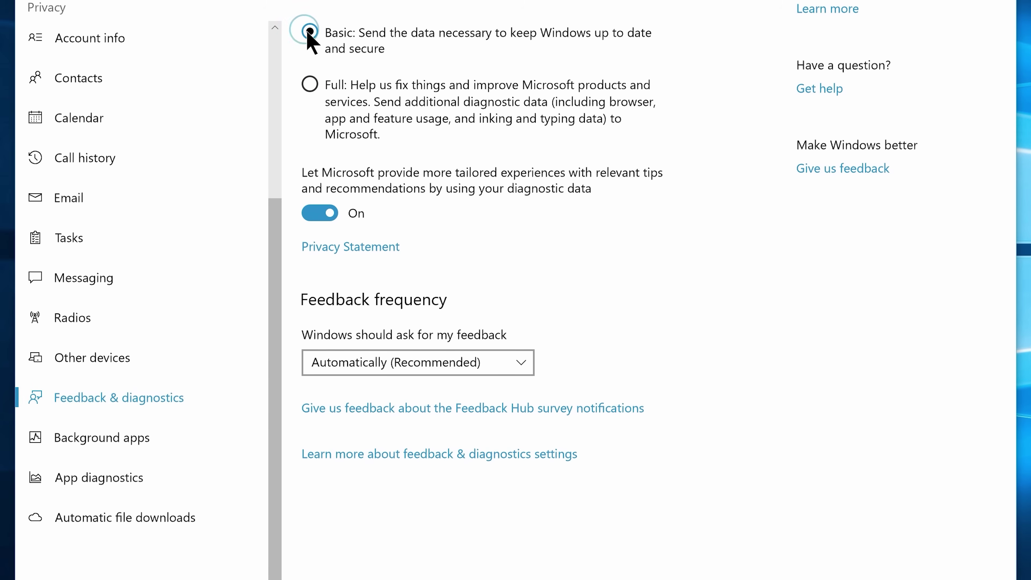
Step: Stop Calculator, Camera, Connect, Feedback Hub, Get Help and Groove Music from running in the background
left_click(83, 442)
left_click(628, 256)
left_click(628, 306)
left_click(628, 356)
left_click(628, 406)
left_click(628, 455)
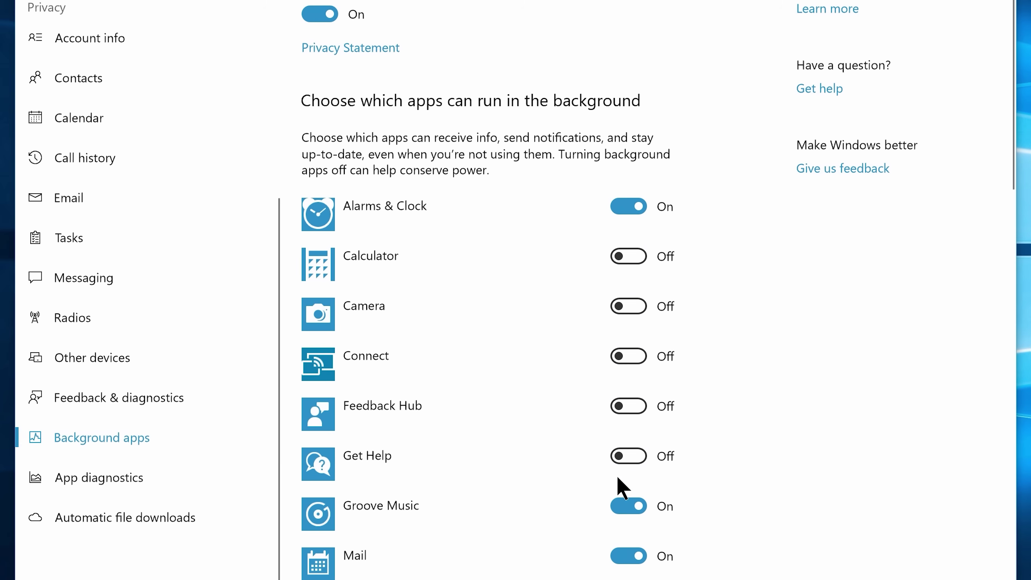
left_click(628, 505)
Step: Stop Microsoft Store, Mixed Reality Viewer, Mobile Plans, Movies & TV, My Office, OneNote, Paint 3D, People, Photos and Print 3D from running in the background
scroll(625, 487, "down", 5)
left_click(628, 303)
left_click(628, 100)
left_click(628, 200)
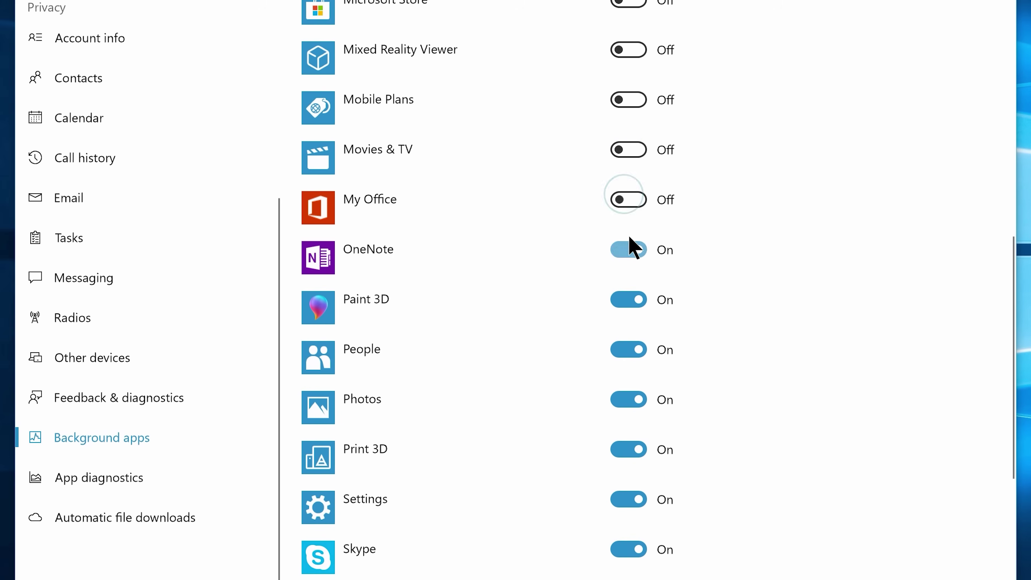
left_click(628, 250)
left_click(628, 449)
Step: Stop Skype, Sticky Notes, Tips, Voice Recorder, Weather and Xbox from running in the background
scroll(635, 421, "down", 6)
left_click(628, 246)
left_click(628, 346)
left_click(629, 445)
left_click(620, 546)
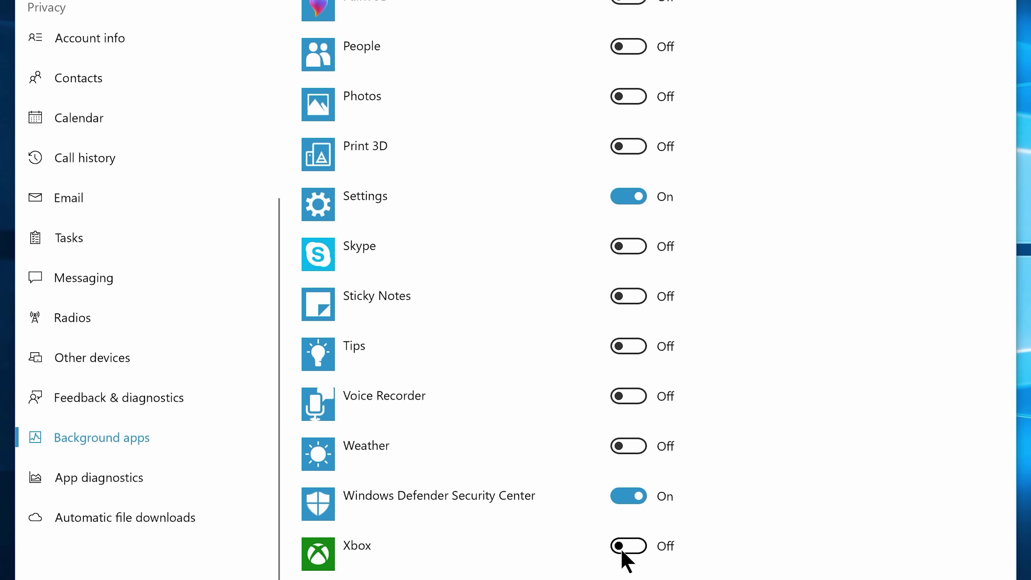
Step: In the system notification settings, turn off lock screen notifications, lock screen reminders and VoIP calls, and hiding notifications while duplicating the screen
left_click(92, 31)
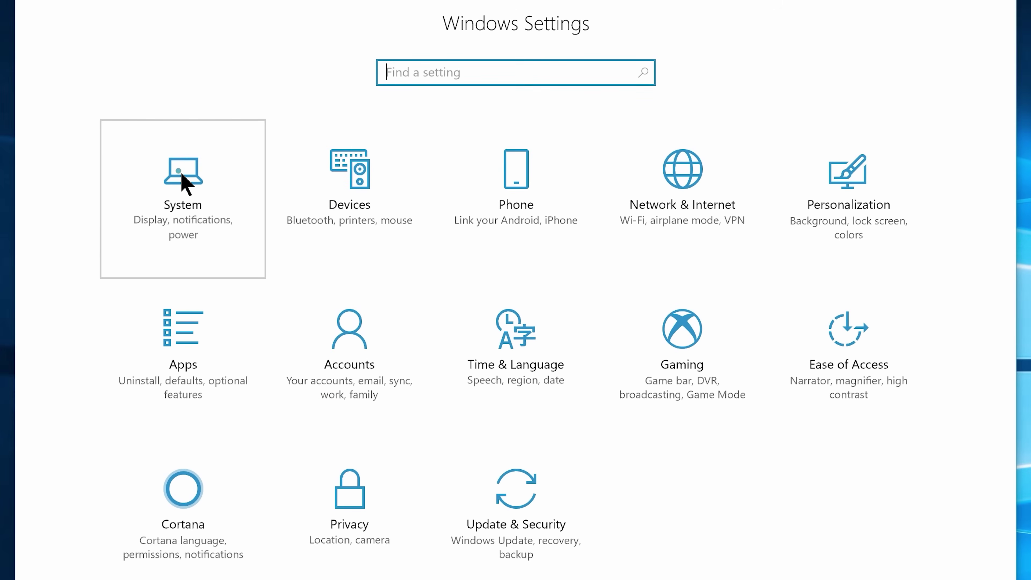
left_click(182, 184)
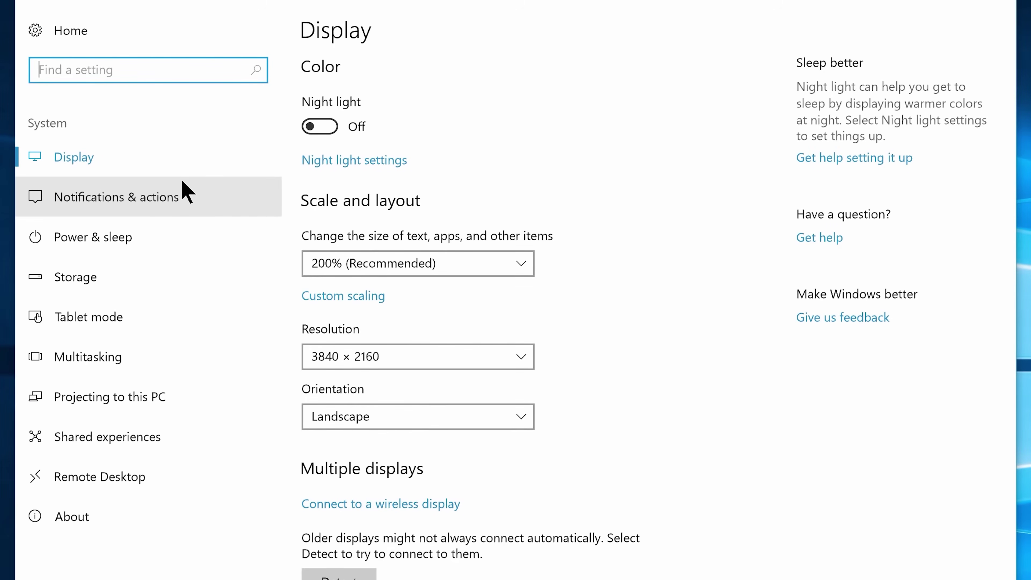
left_click(185, 191)
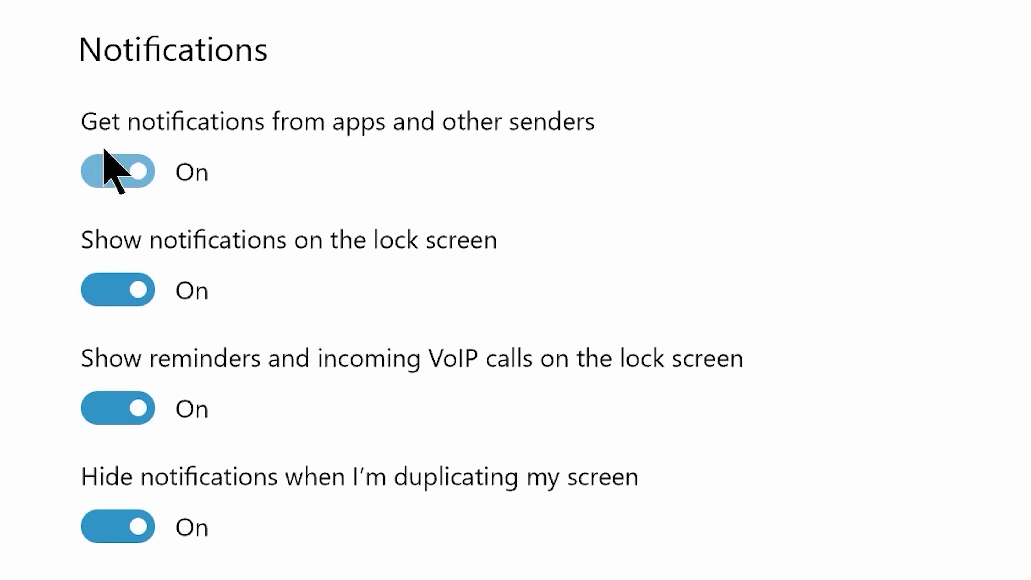
left_click(326, 506)
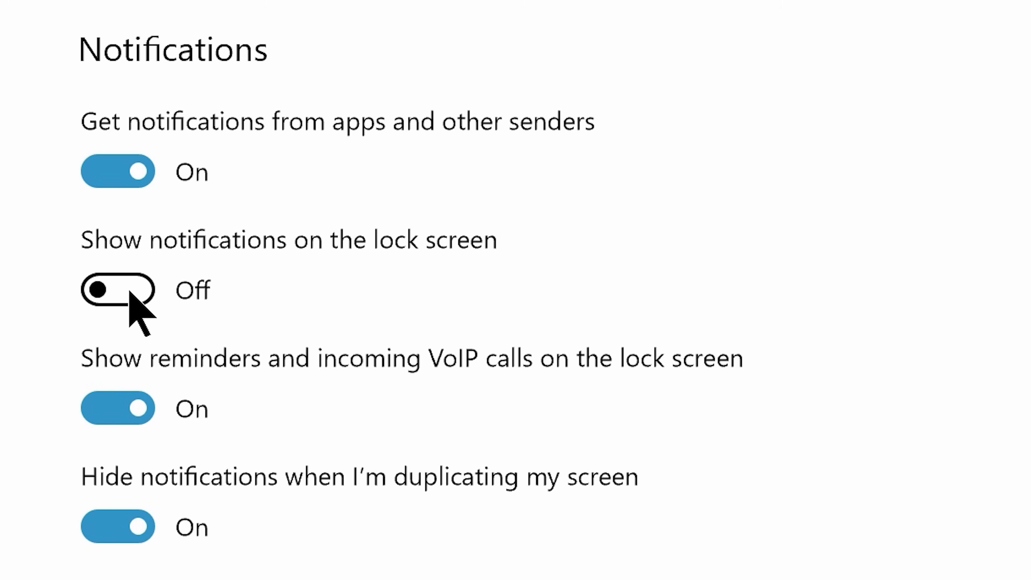
left_click(127, 408)
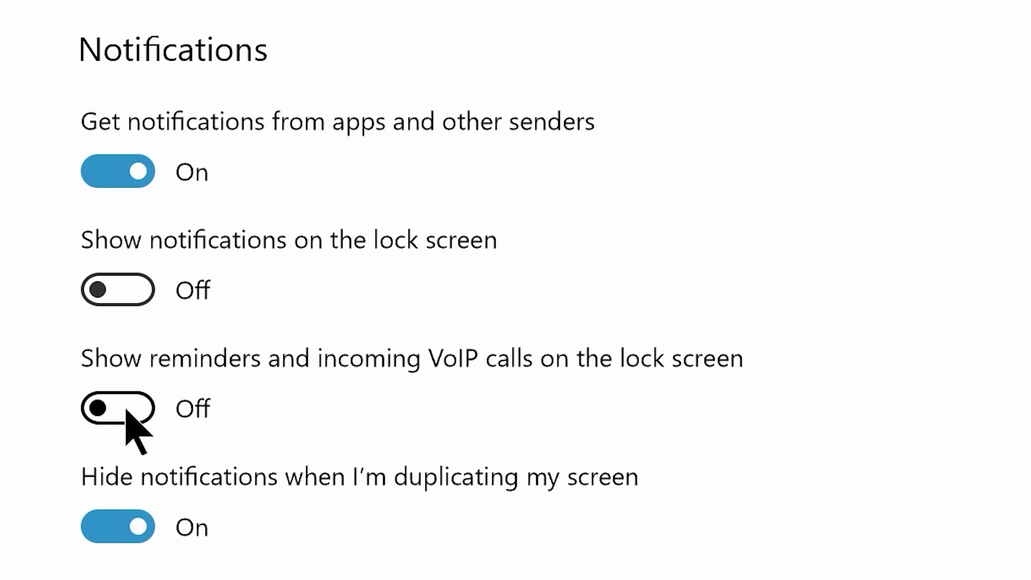
left_click(126, 527)
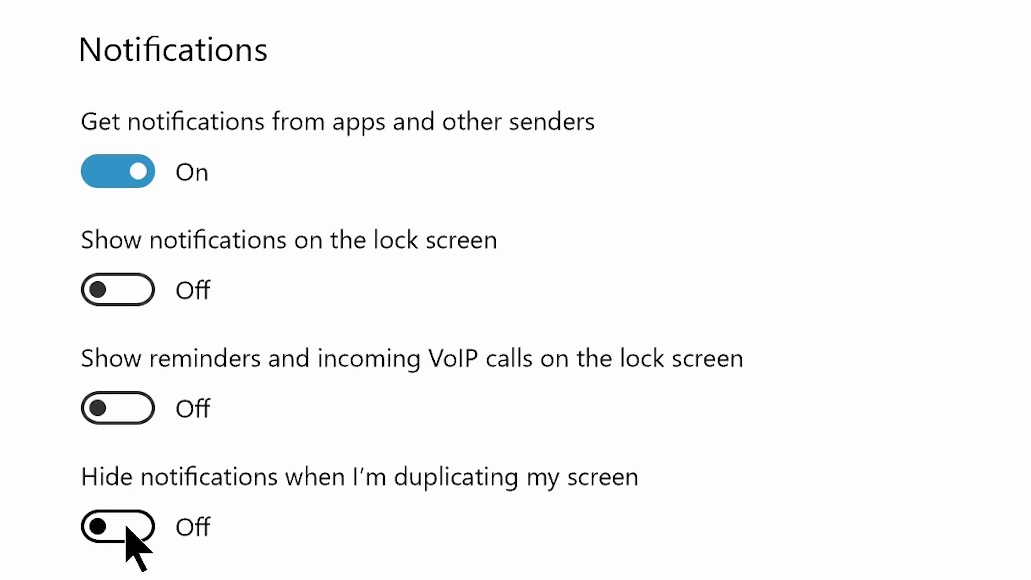
Step: Turn off notifications from AutoPlay, Cortana, Java Update Checker, OneDrive, Security and Maintenance, and Settings
scroll(322, 541, "down", 10)
left_click(617, 407)
left_click(617, 352)
left_click(615, 208)
left_click(615, 142)
left_click(615, 75)
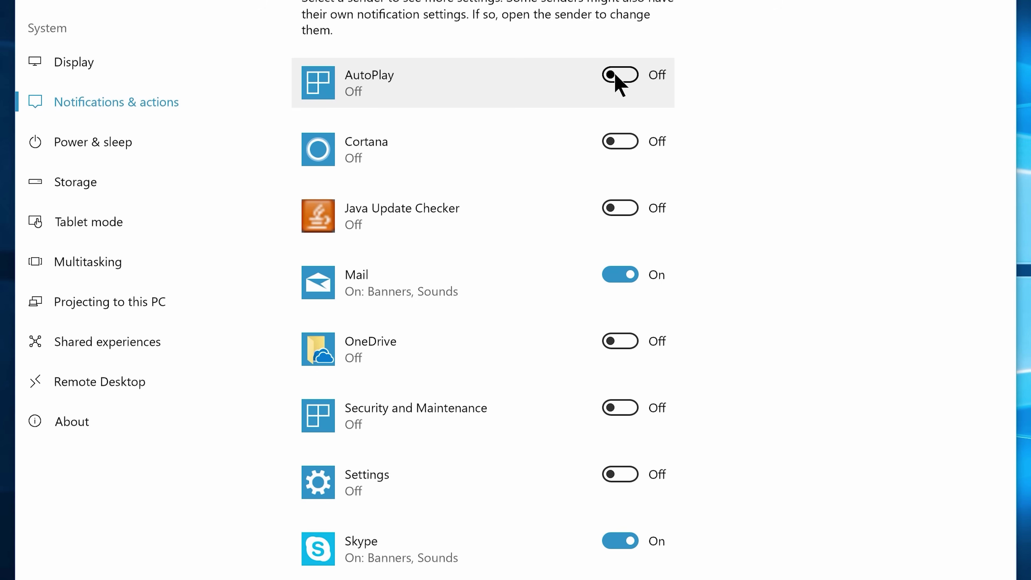
Step: In the Gaming settings, turn off Game bar recording and showing Game bar in full screen games Microsoft has verified
left_click(69, 32)
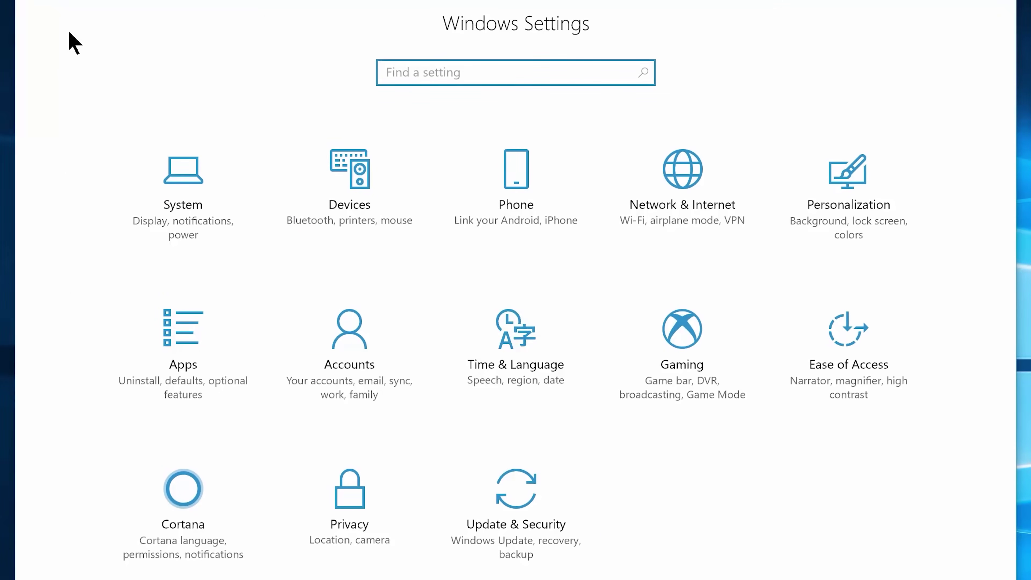
left_click(689, 384)
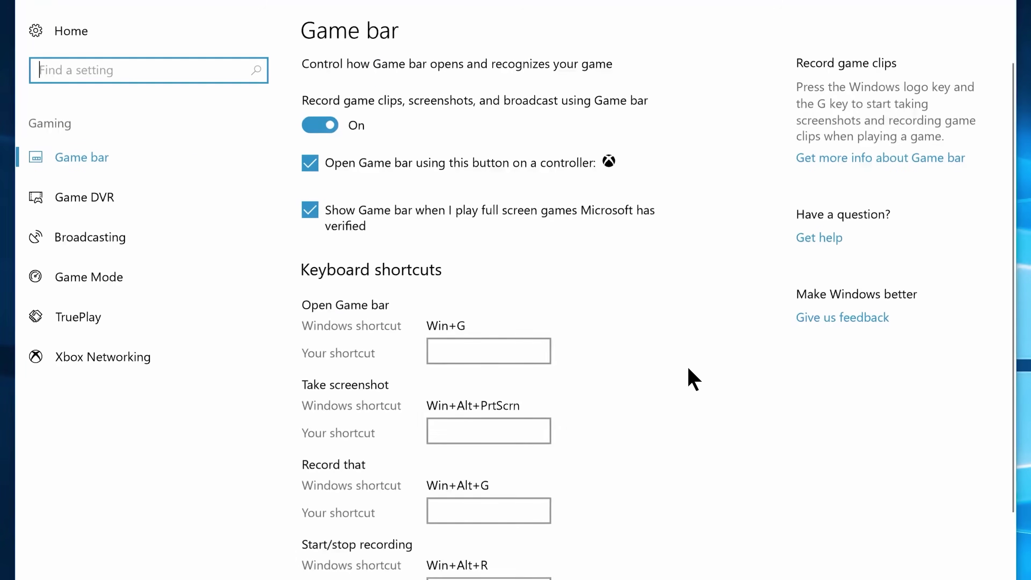
left_click(130, 164)
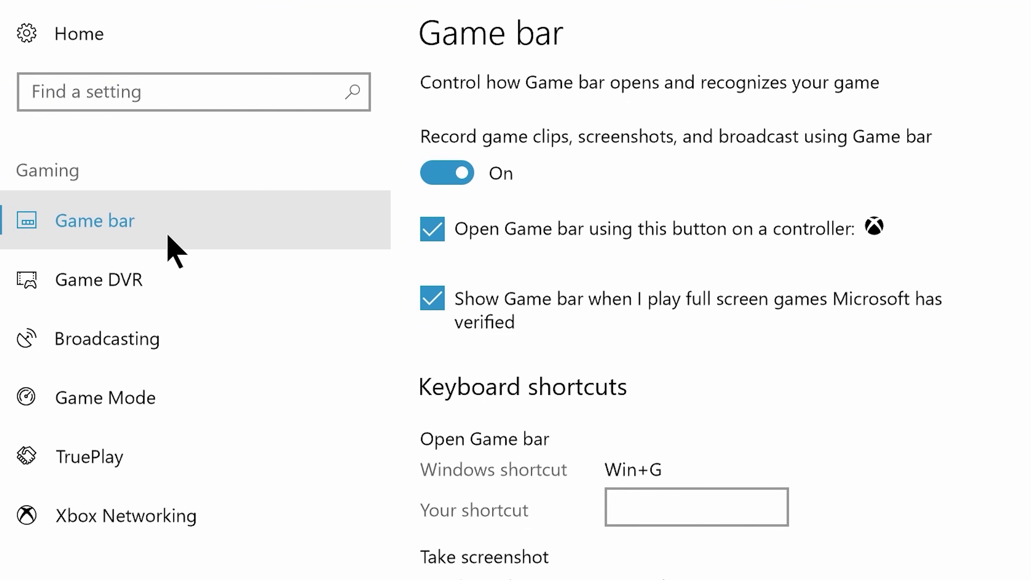
left_click(445, 178)
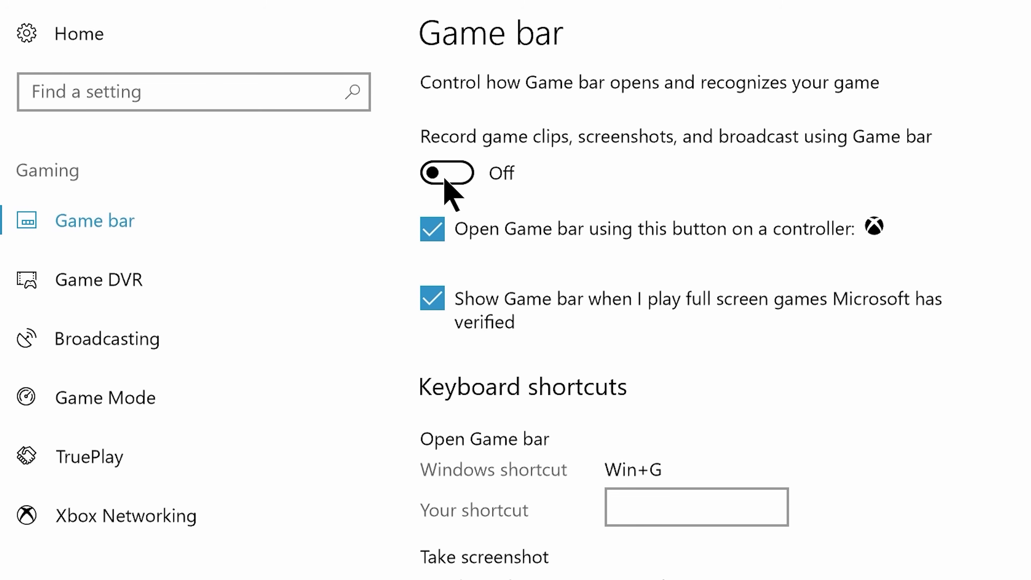
left_click(431, 300)
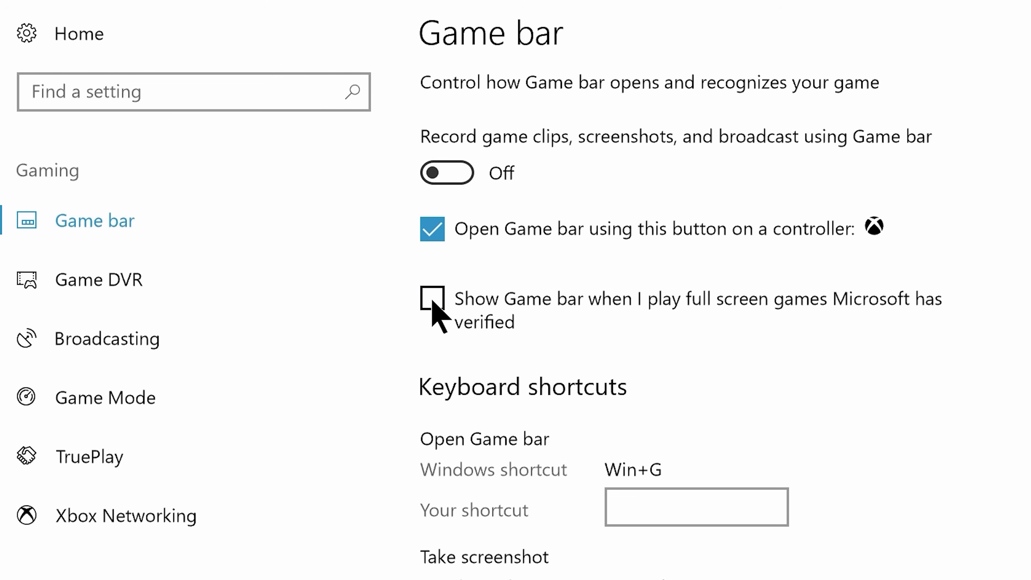
Step: Turn off background recording and audio recording in the Game DVR settings
left_click(163, 281)
left_click(453, 487)
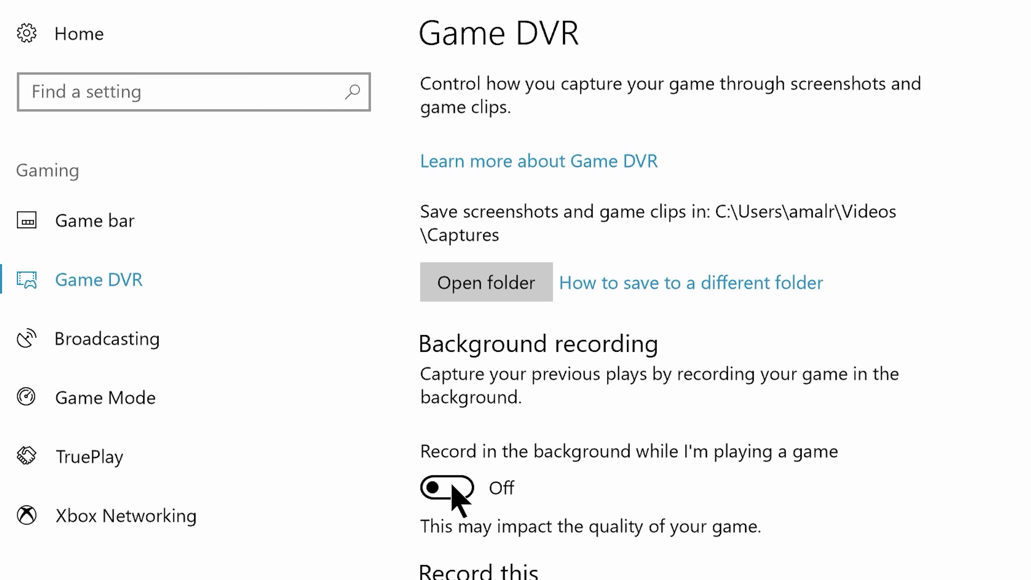
scroll(452, 485, "down", 7)
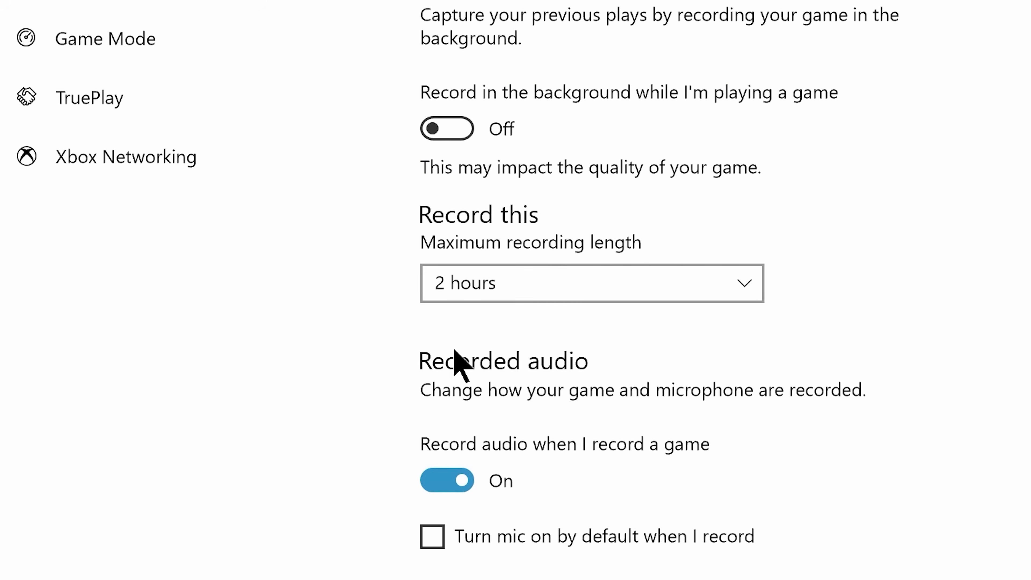
left_click(445, 480)
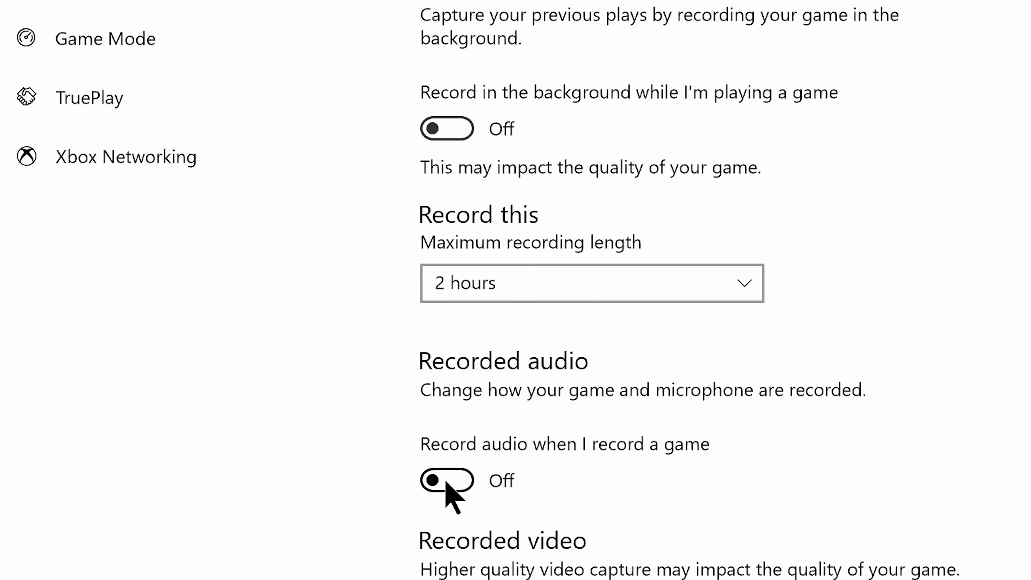
scroll(445, 482, "down", 8)
left_click(433, 519)
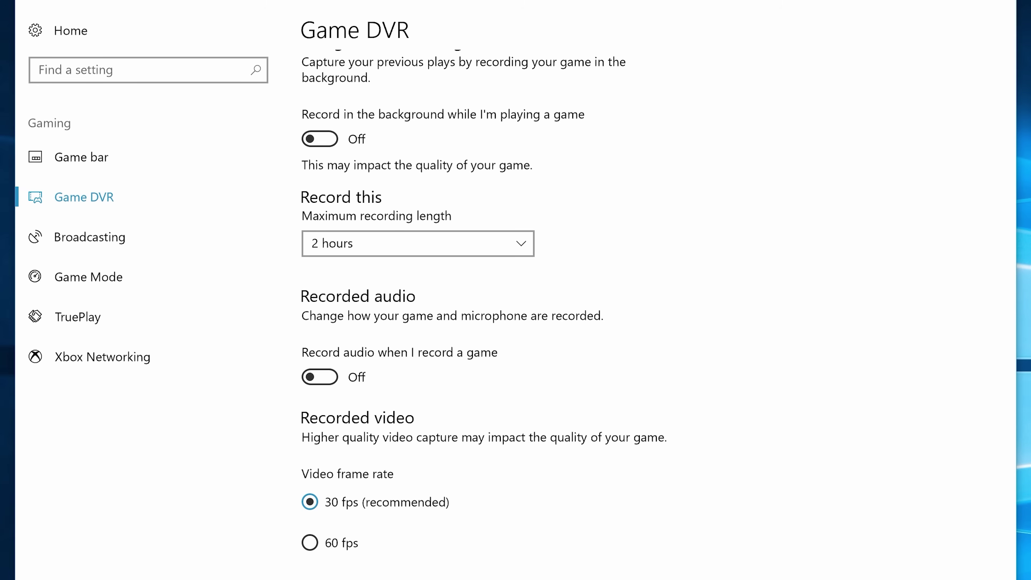
Step: Turn off audio recording and mouse cursor capture for game broadcasts, and switch off TruePlay
left_click(138, 244)
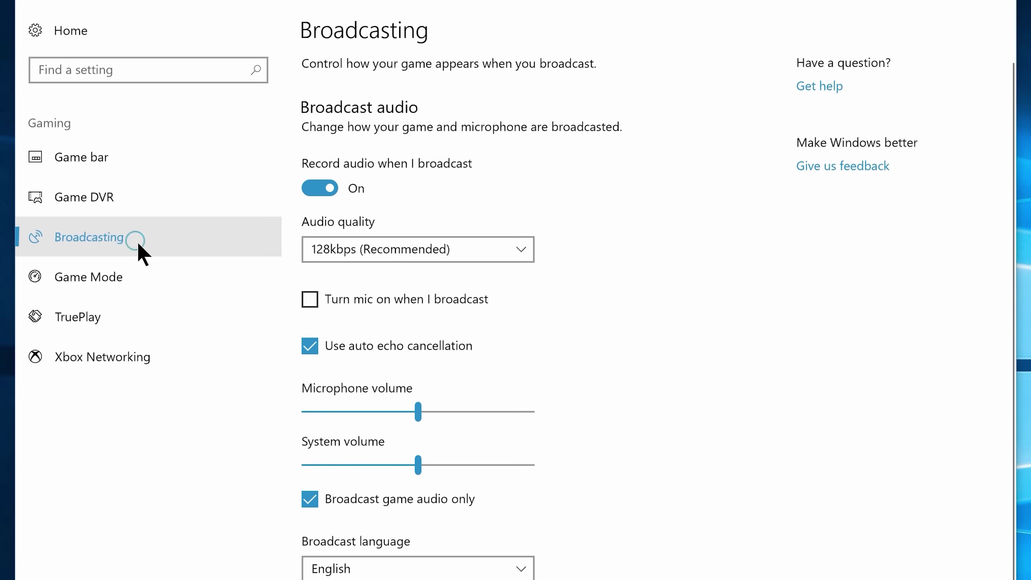
left_click(316, 189)
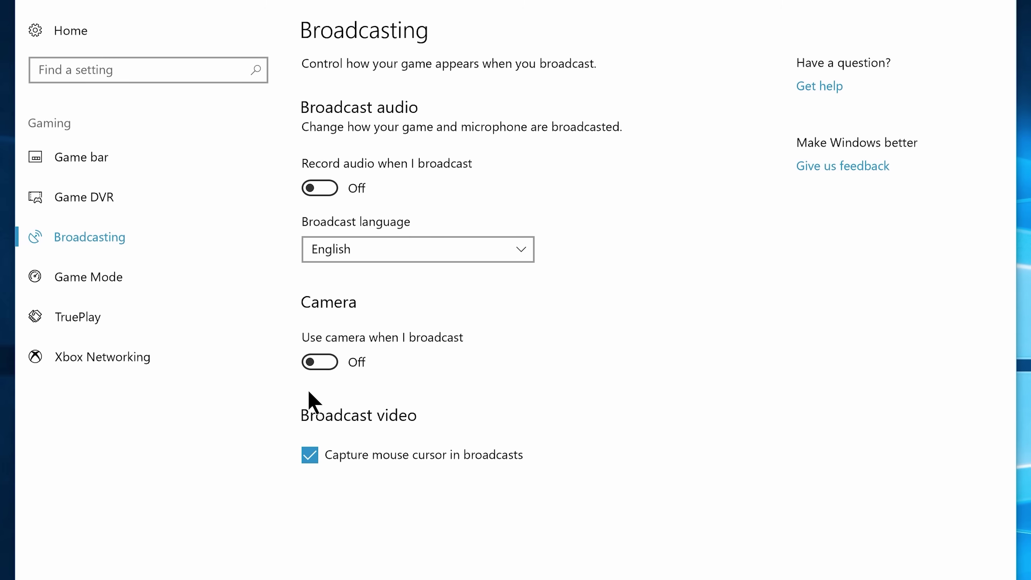
left_click(313, 460)
left_click(146, 325)
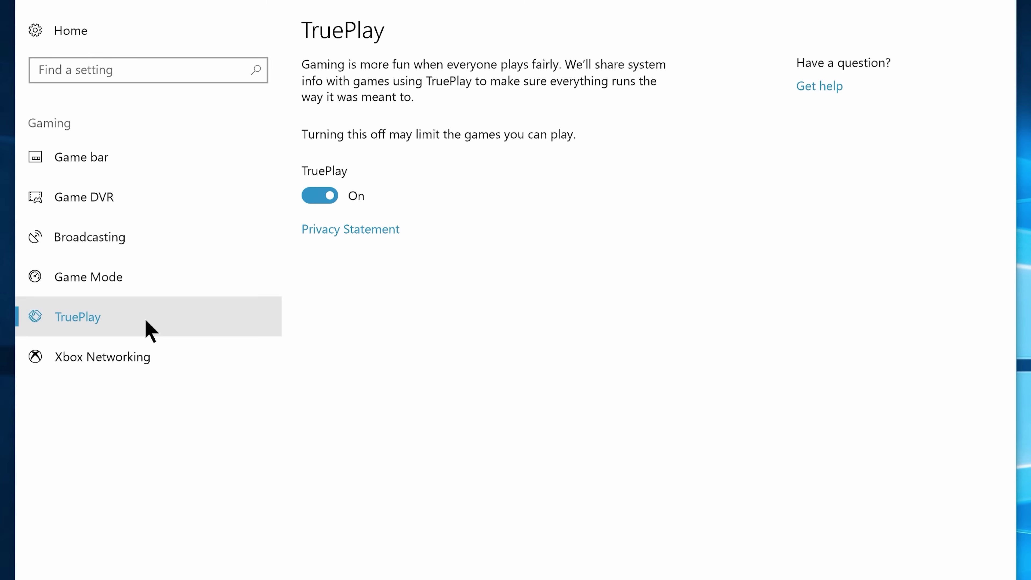
left_click(314, 196)
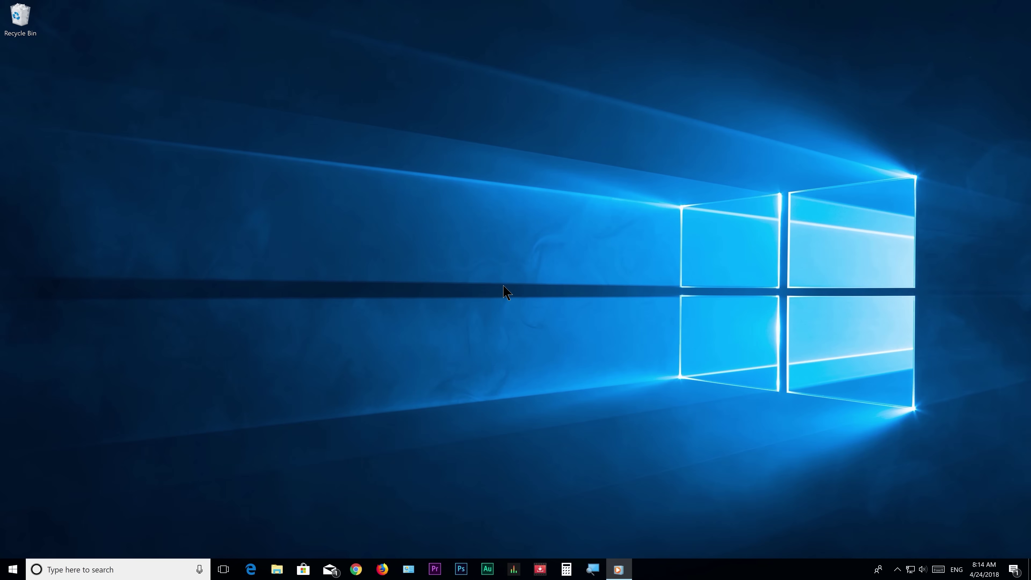
Step: Find the Defragment and Optimize Drives app and run an optimization on the C: drive
left_click(13, 569)
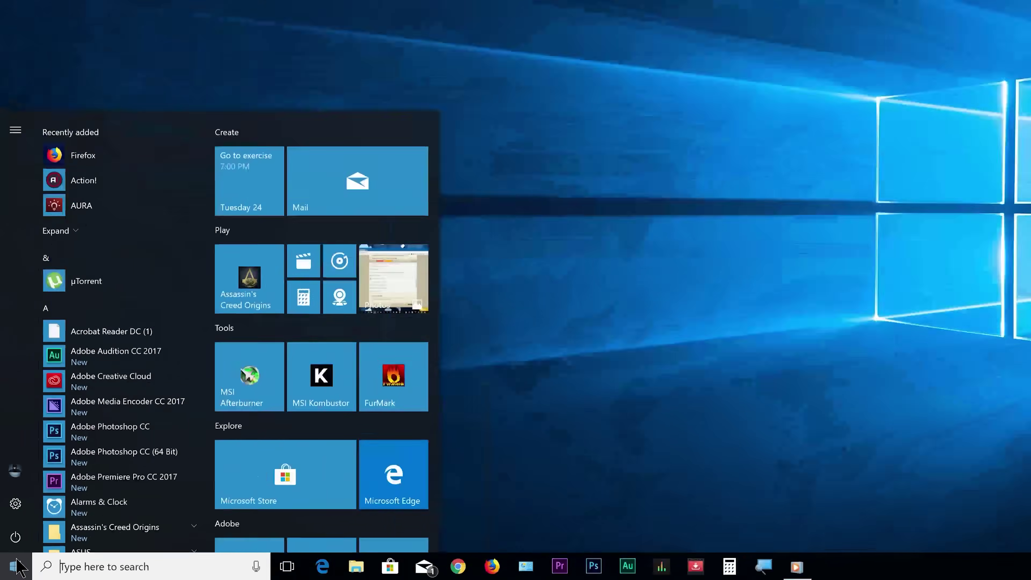
type("Defragment and optimize drives")
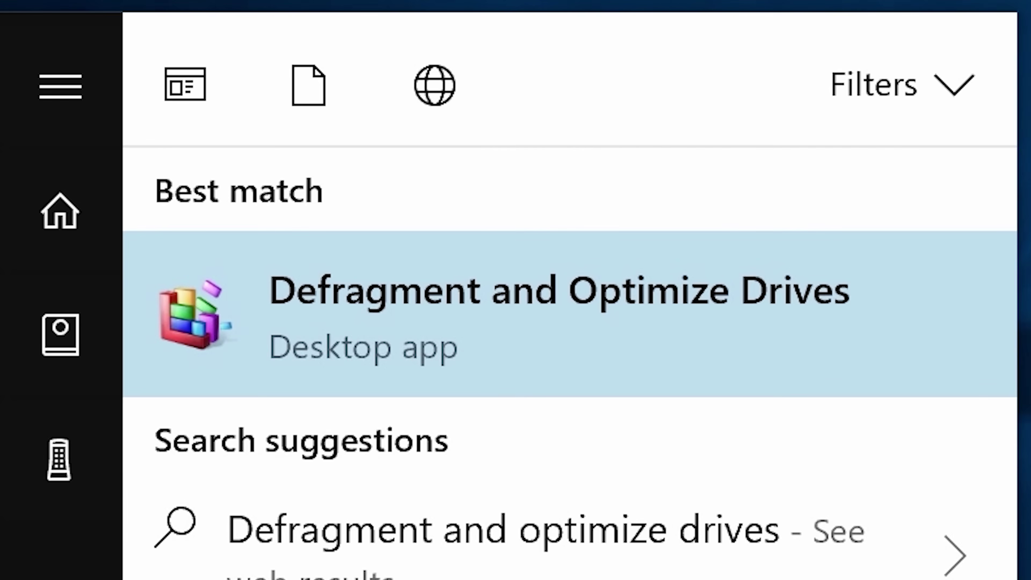
left_click(532, 335)
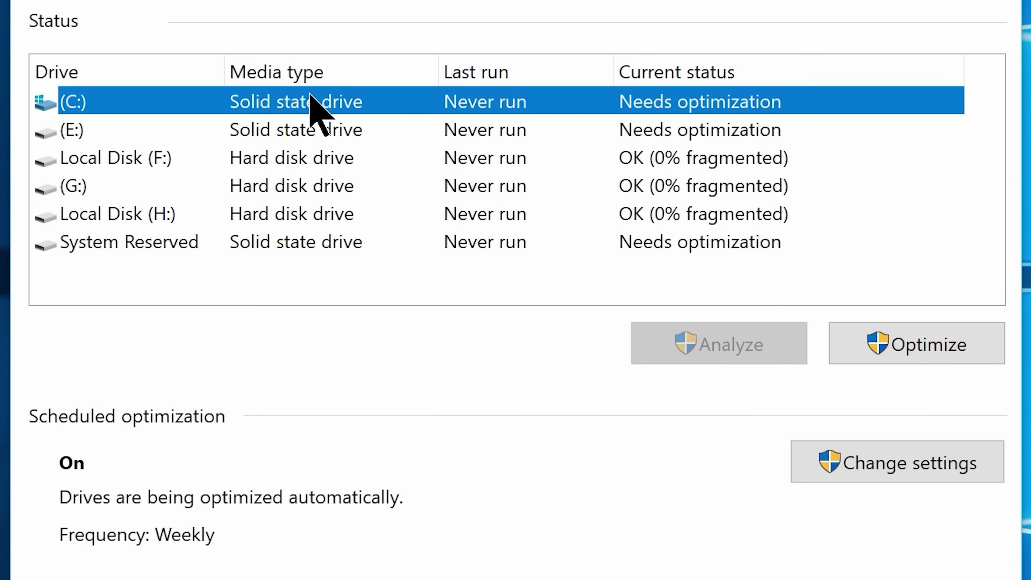
left_click(873, 337)
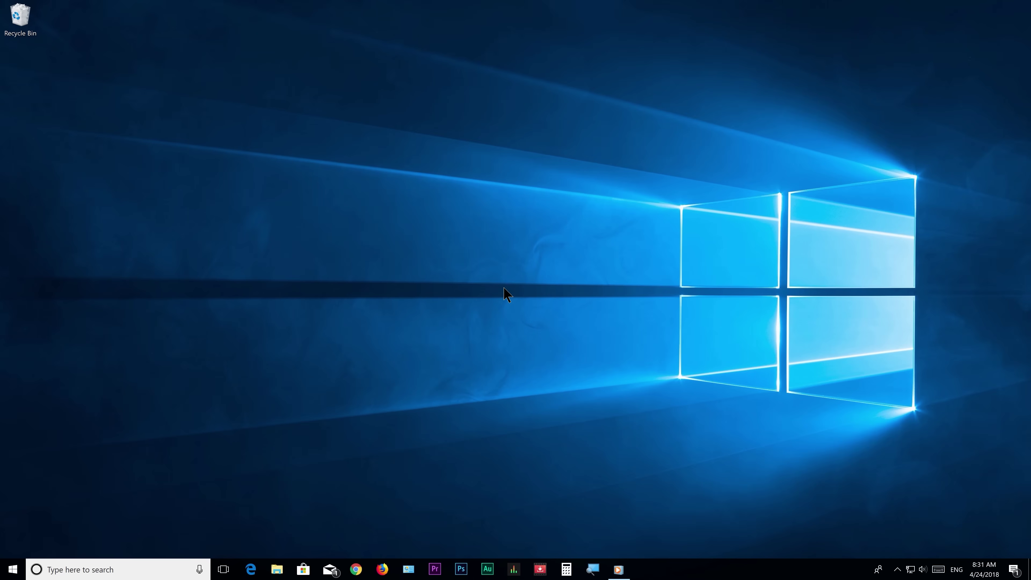
Step: Open the startup programs list in Task Manager and disable µTorrent
right_click(708, 570)
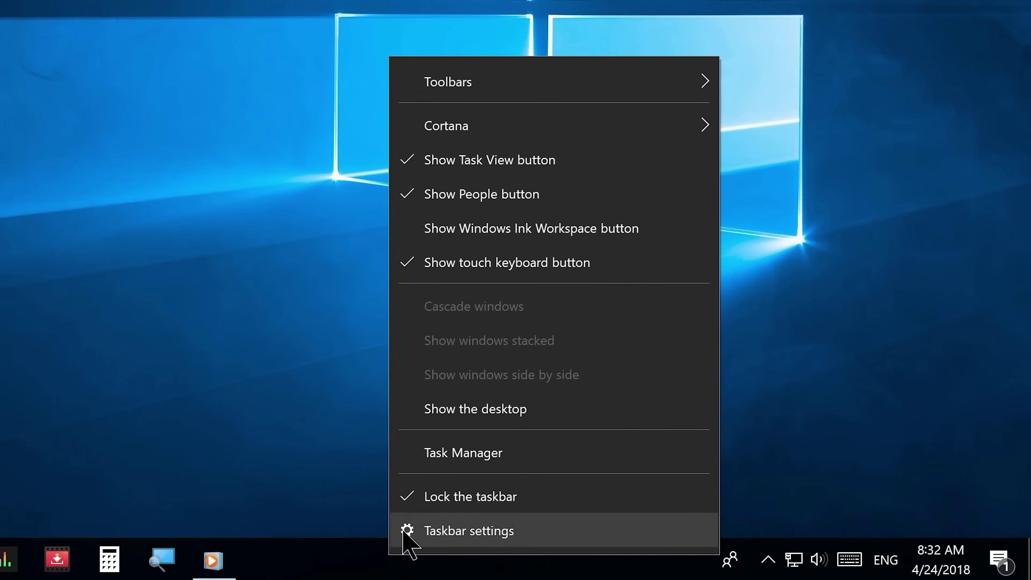
left_click(431, 454)
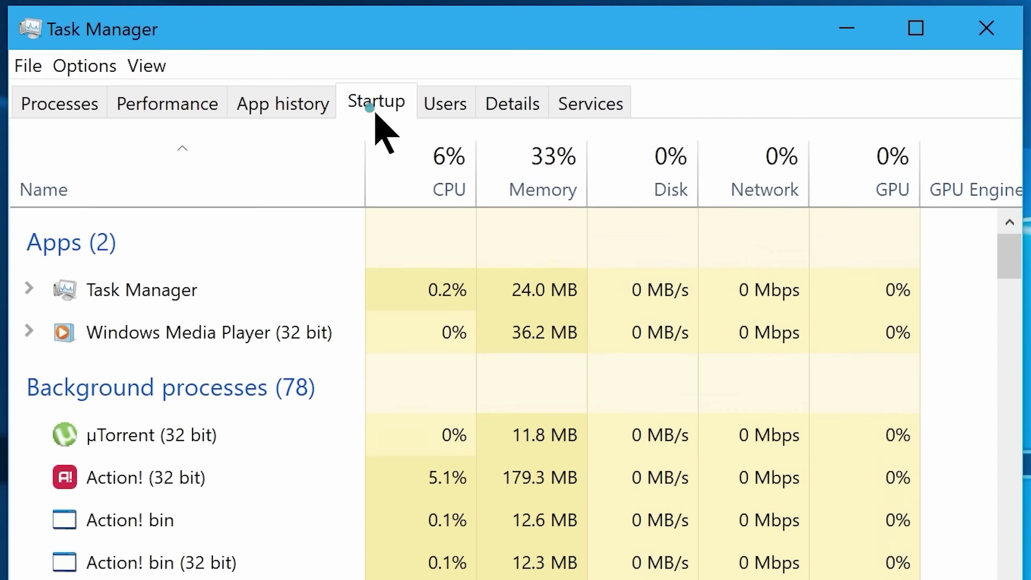
left_click(422, 69)
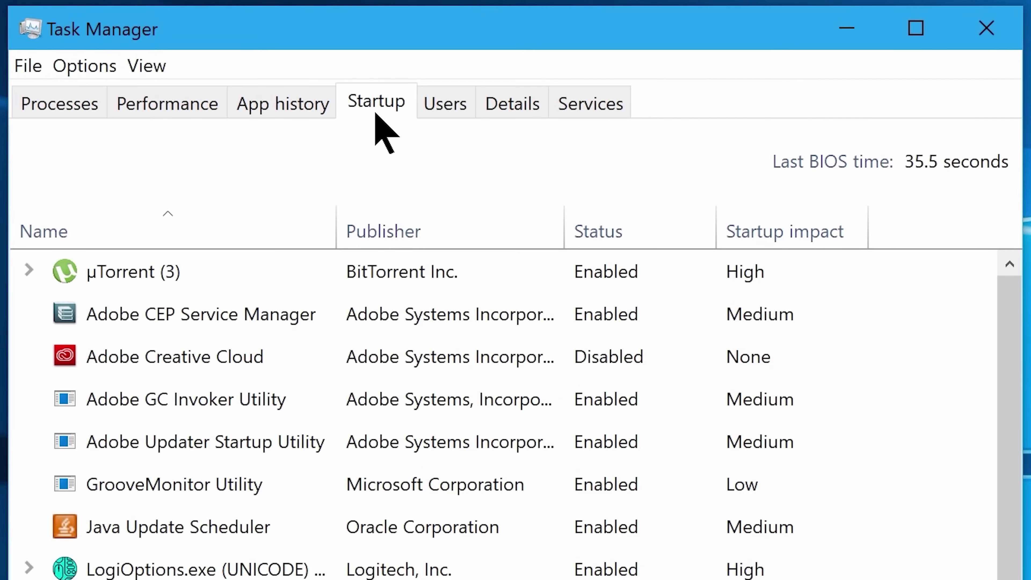
left_click_drag(821, 233, 820, 318)
left_click_drag(1006, 488, 1006, 329)
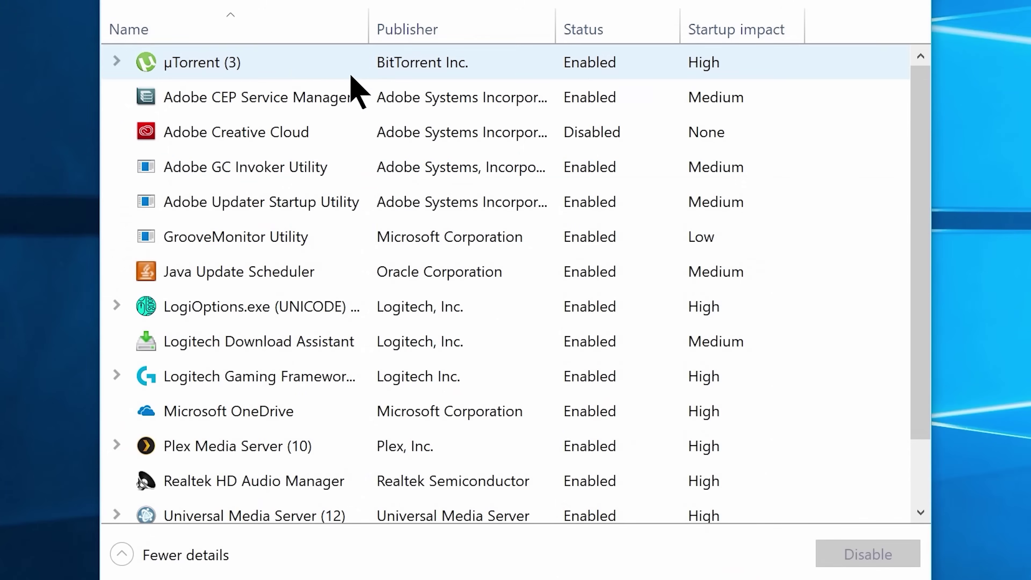
left_click(271, 62)
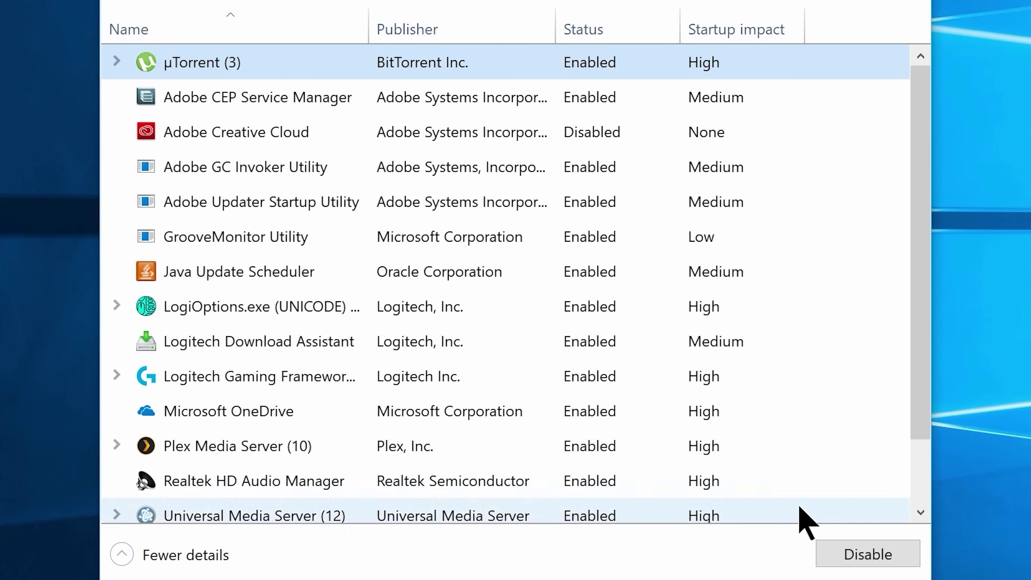
left_click(852, 562)
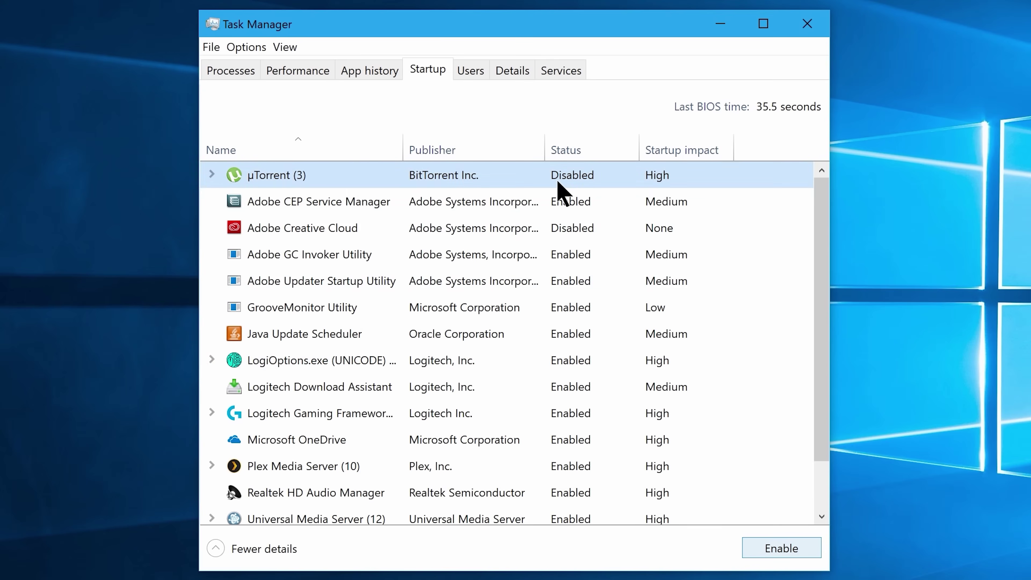
Step: Disable Adobe CEP Service Manager, Adobe GC Invoker Utility, Adobe Updater Startup Utility, GrooveMonitor Utility and Java Update Scheduler at startup
left_click(560, 200)
left_click(781, 548)
left_click(568, 254)
left_click(781, 548)
left_click(569, 280)
left_click(781, 548)
left_click(568, 307)
left_click(781, 548)
left_click(569, 333)
left_click(781, 548)
Step: Disable LogiOptions.exe, Logitech Download Assistant and the Logitech Gaming Framework startup entries
left_click(781, 548)
left_click(568, 386)
left_click(781, 548)
left_click(568, 413)
left_click(781, 548)
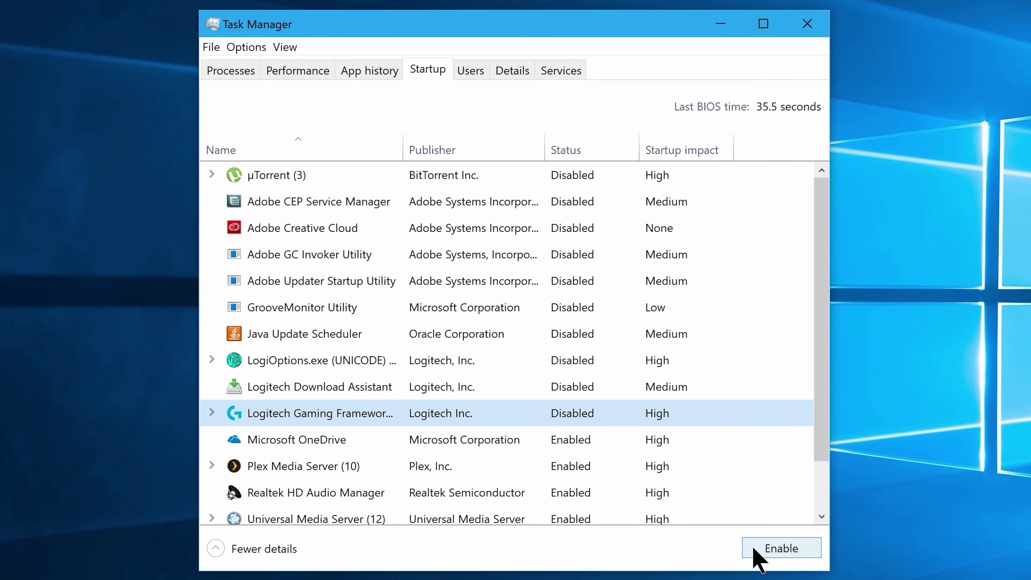
Step: Disable Microsoft OneDrive, Plex Media Server, Universal Media Server and Utweb at startup, and close Task Manager
left_click(568, 439)
left_click(781, 548)
left_click(568, 466)
left_click(656, 519)
left_click(781, 548)
scroll(755, 487, "down", 1)
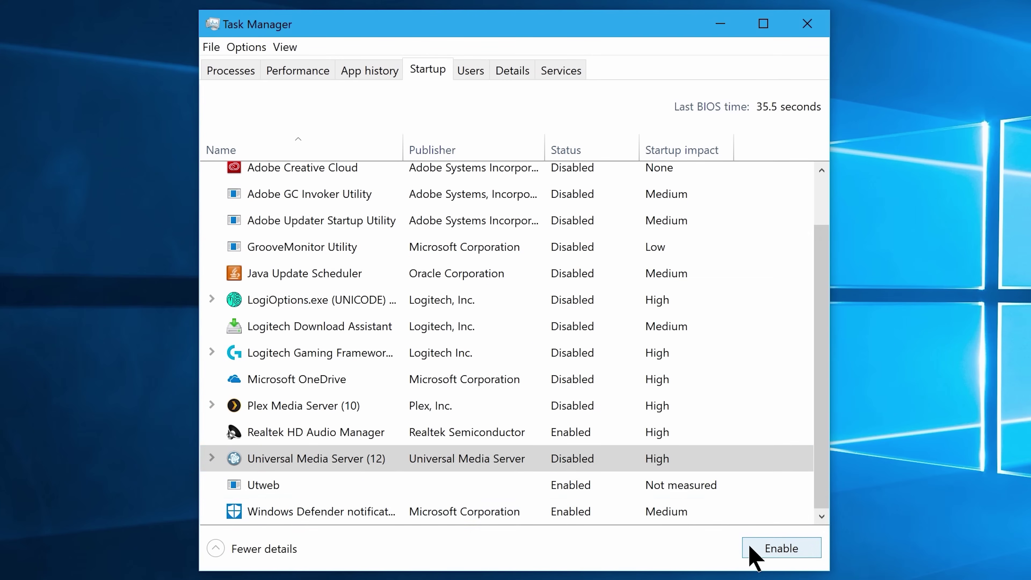
left_click(568, 485)
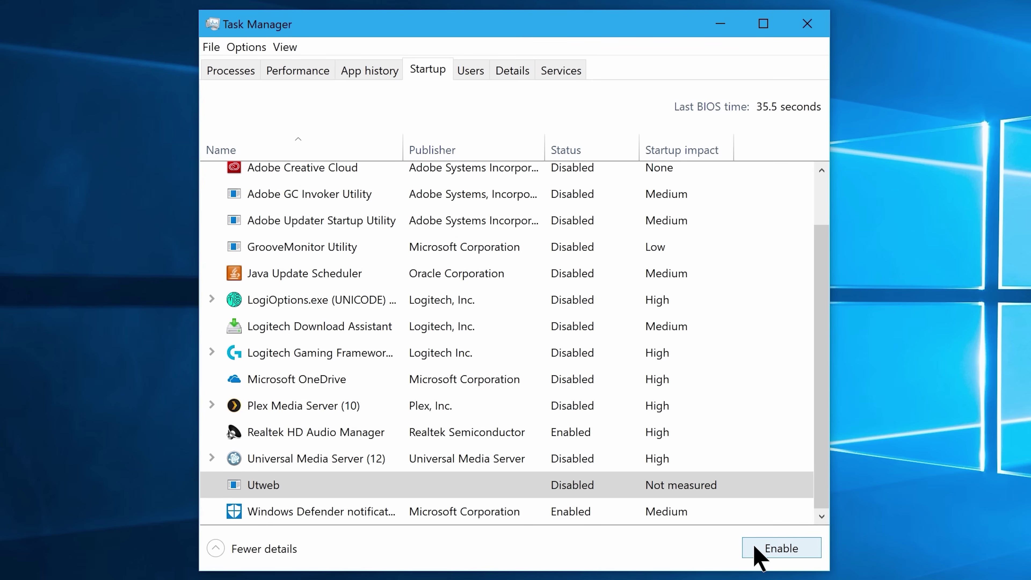
left_click(791, 21)
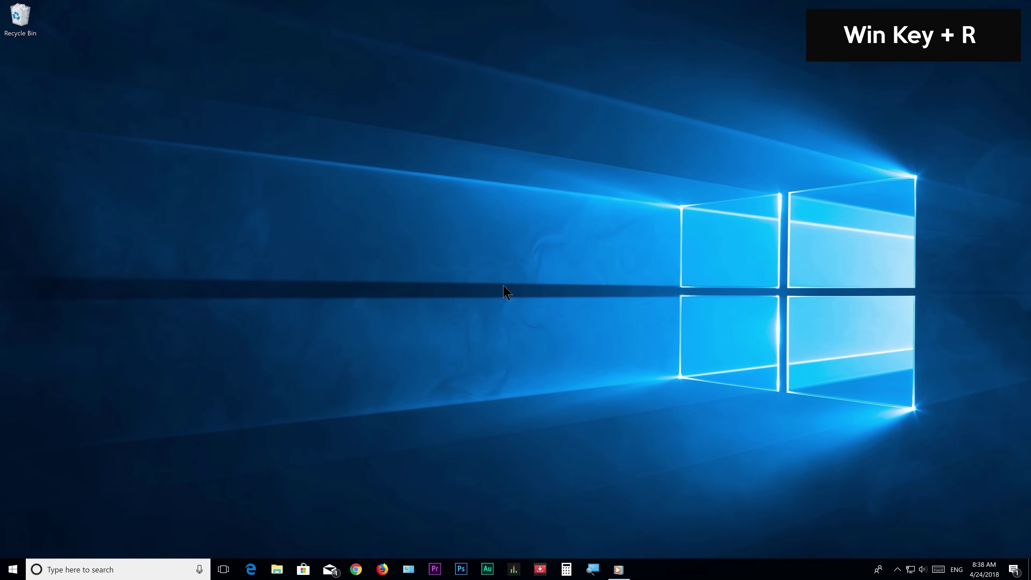
Step: Open the Windows Temp folder by running "temp" and grant permanent access to it
key("super+r")
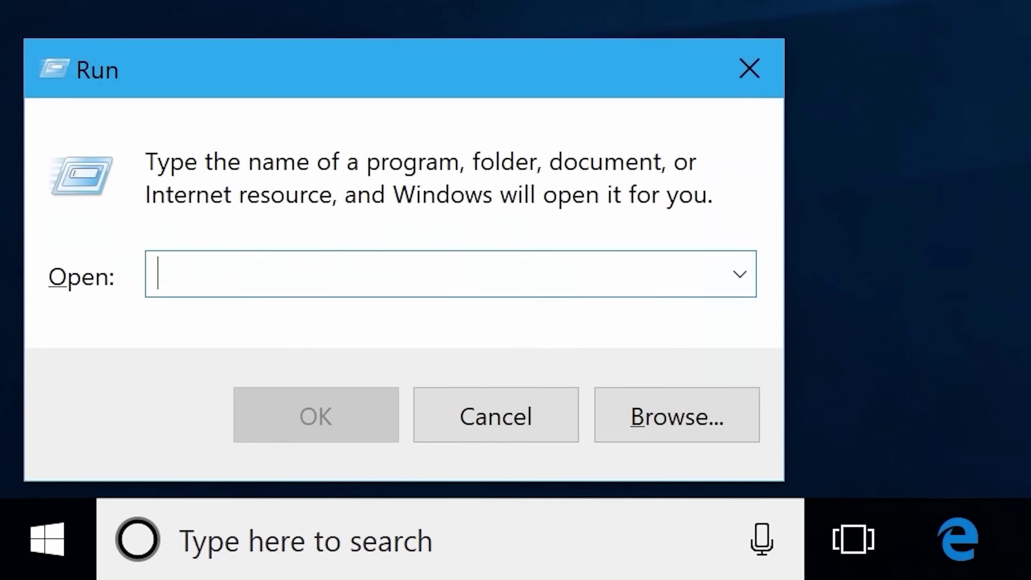
left_click(304, 276)
type("temp")
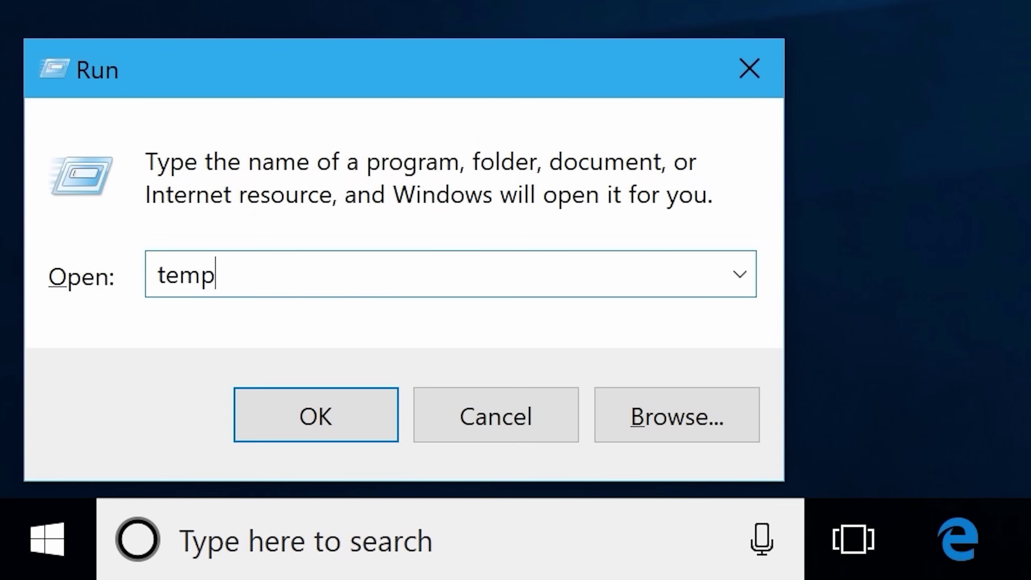
left_click(308, 415)
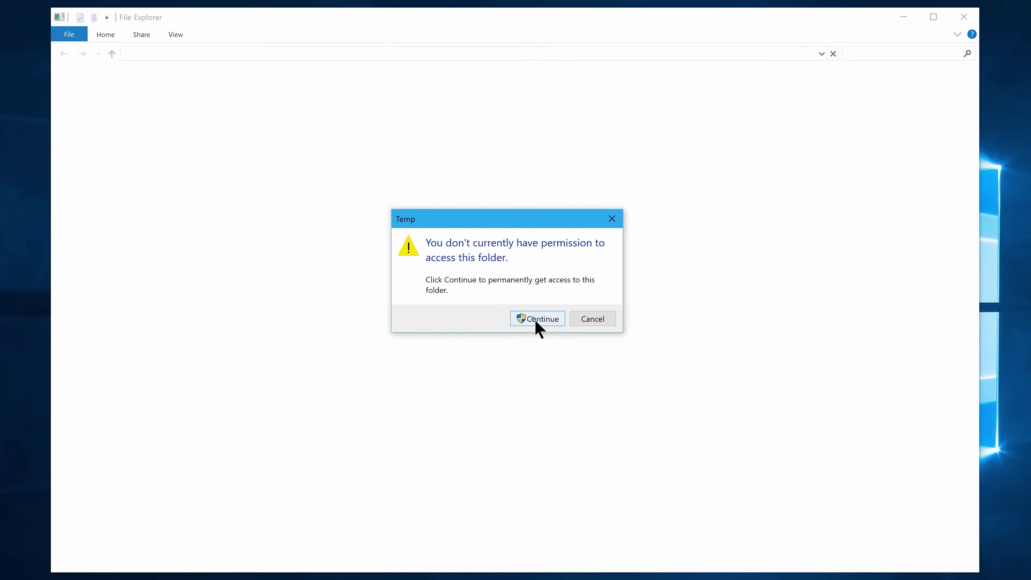
left_click(536, 322)
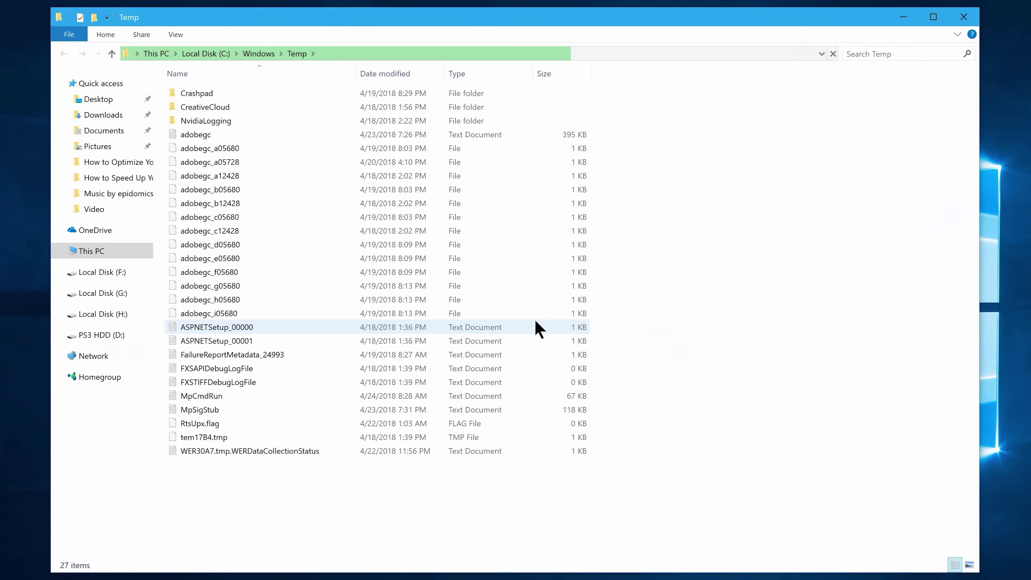
Step: Select all files and folders in the Temp folder and delete them permanently
left_click(536, 324)
key("ctrl+a")
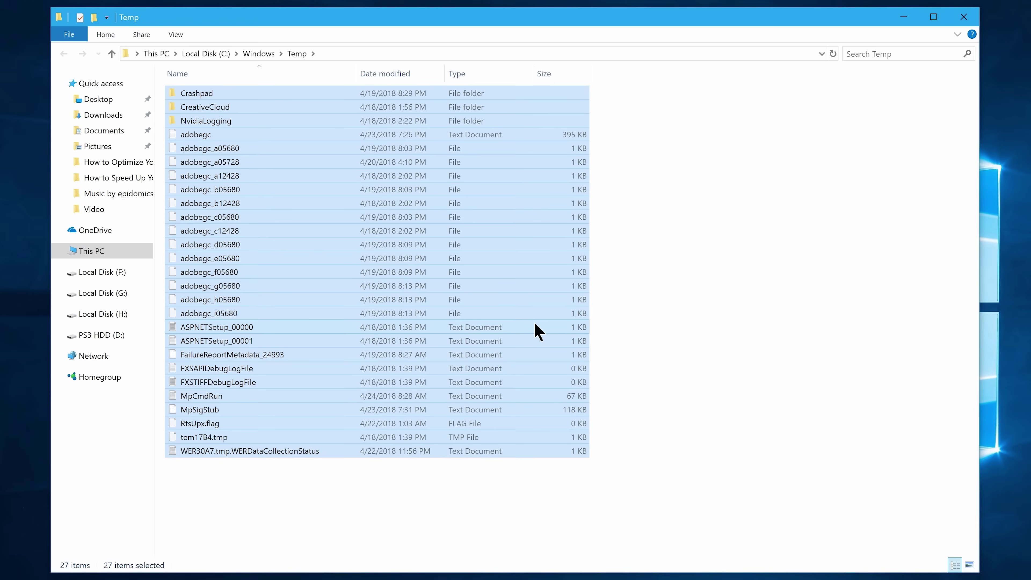
key("shift+Delete")
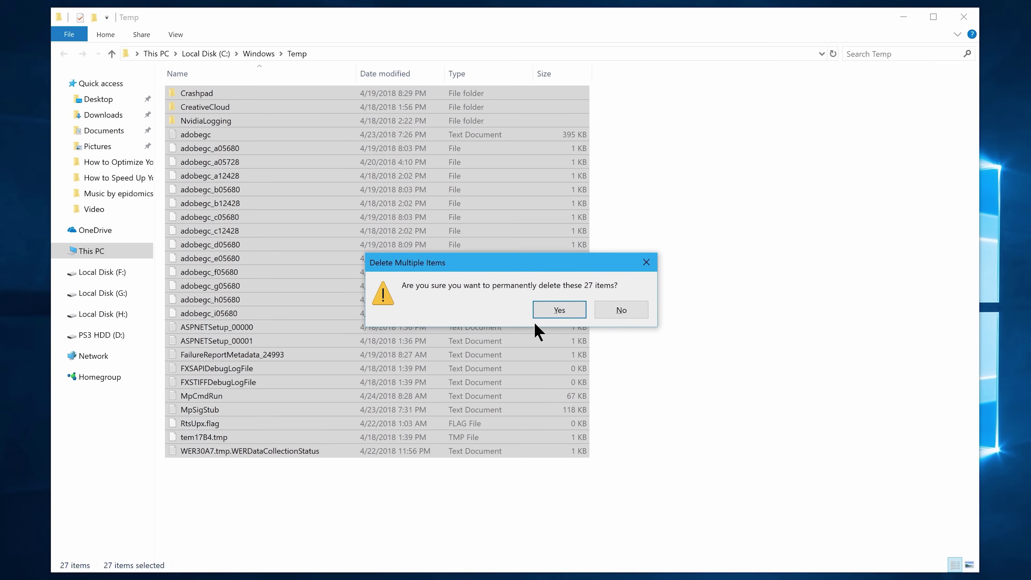
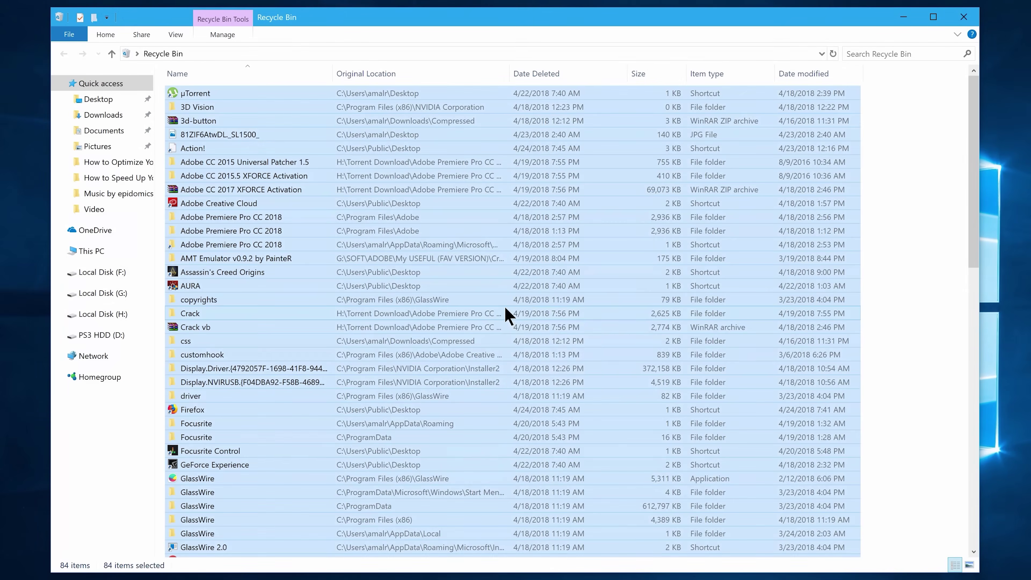
Step: Permanently delete all selected items in the Recycle Bin, and open its maximum size settings for Local Disk (C:)
left_click(397, 332)
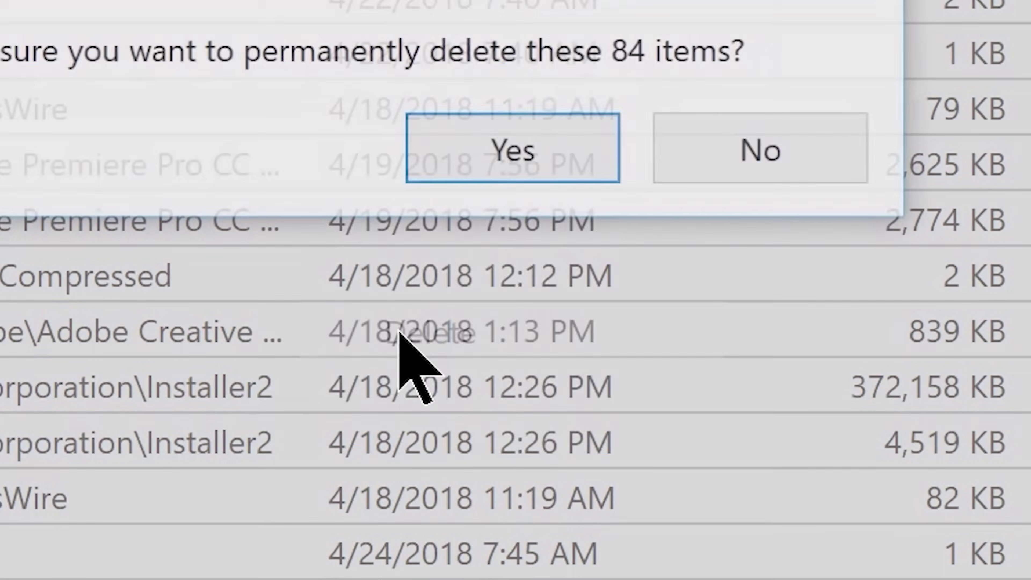
left_click(508, 148)
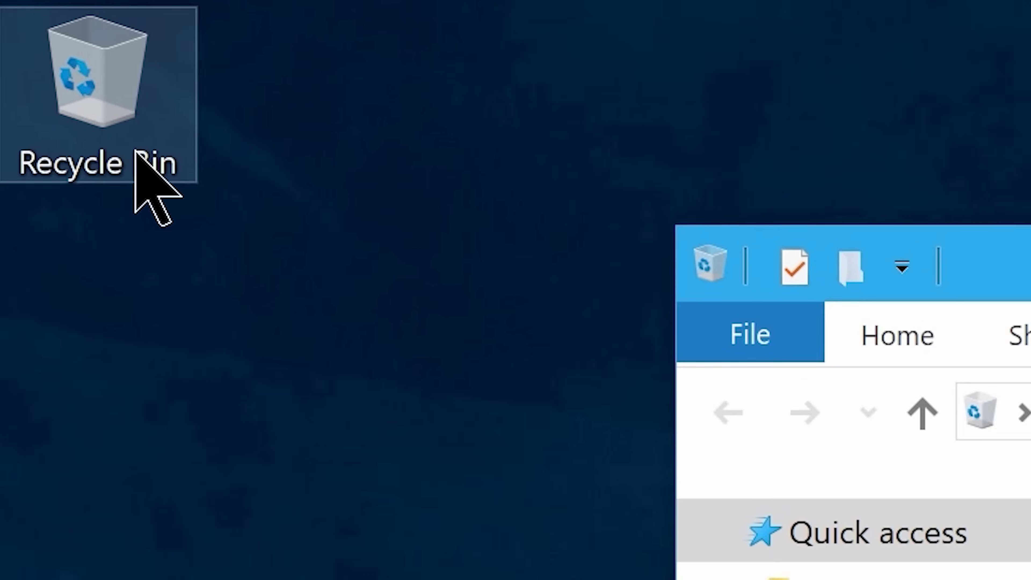
right_click(27, 32)
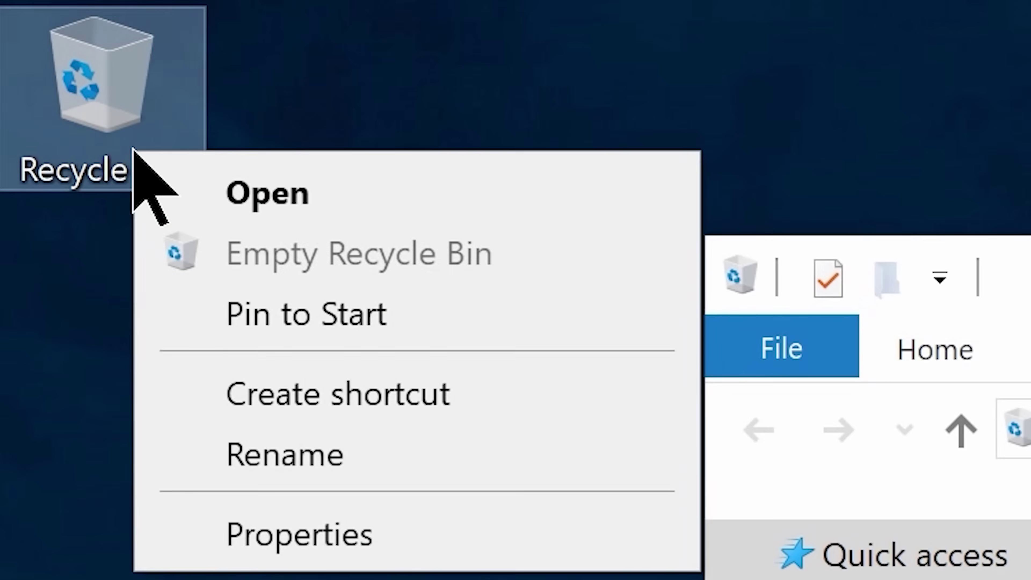
left_click(52, 105)
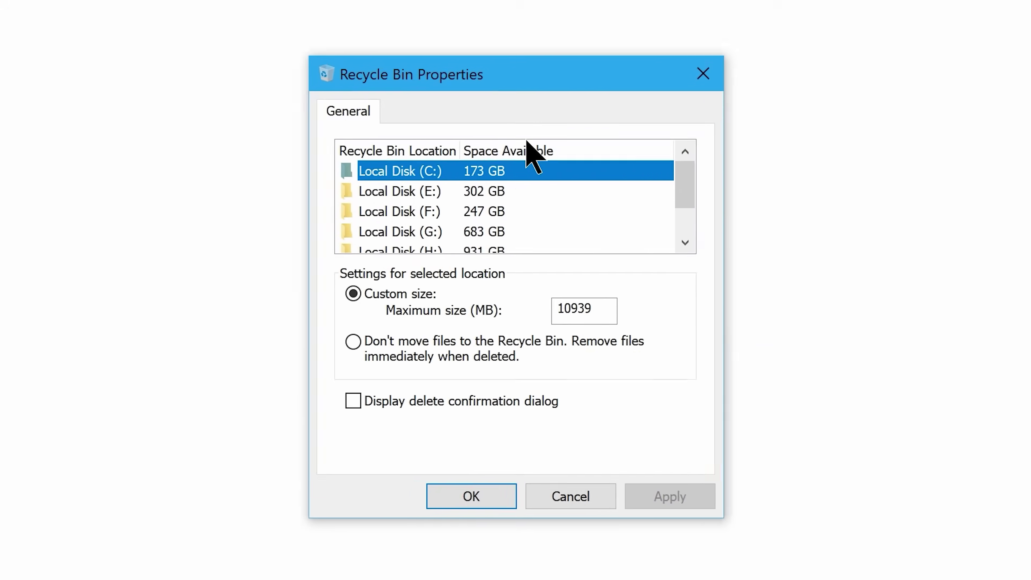
double_click(585, 317)
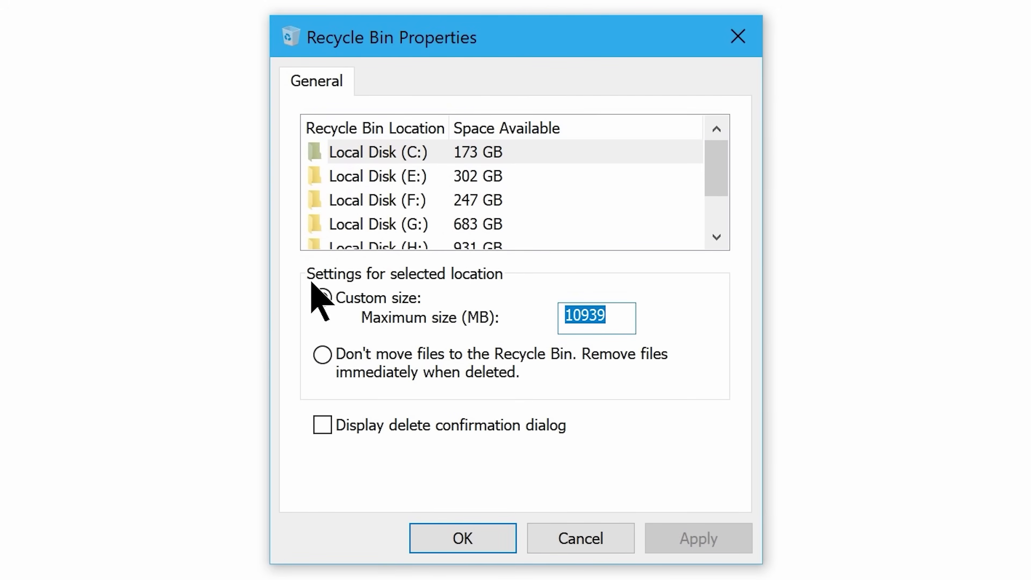
left_click(407, 151)
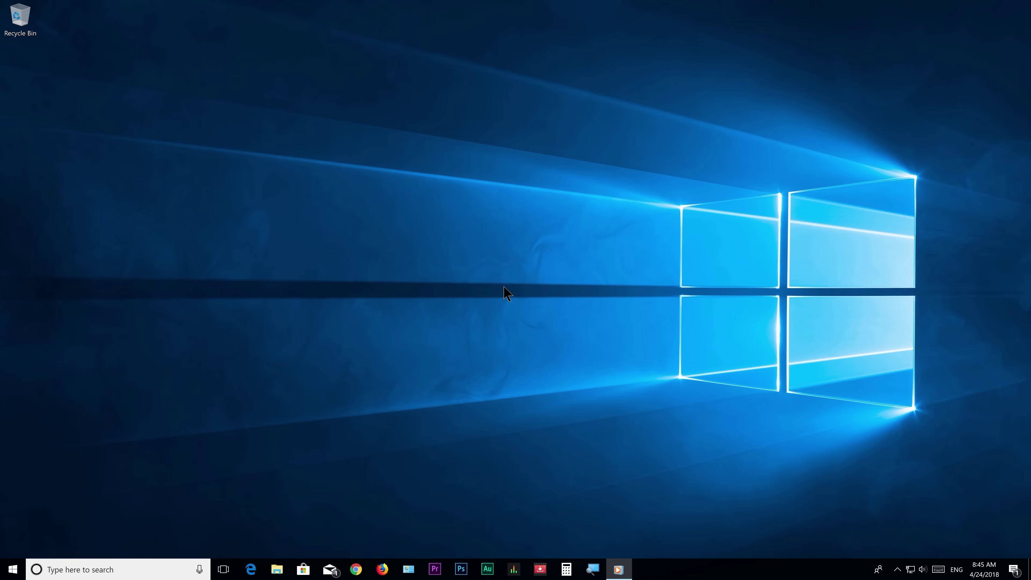
Step: Open the properties of Local Disk (C:) from This PC and start Disk Cleanup for it
left_click(12, 569)
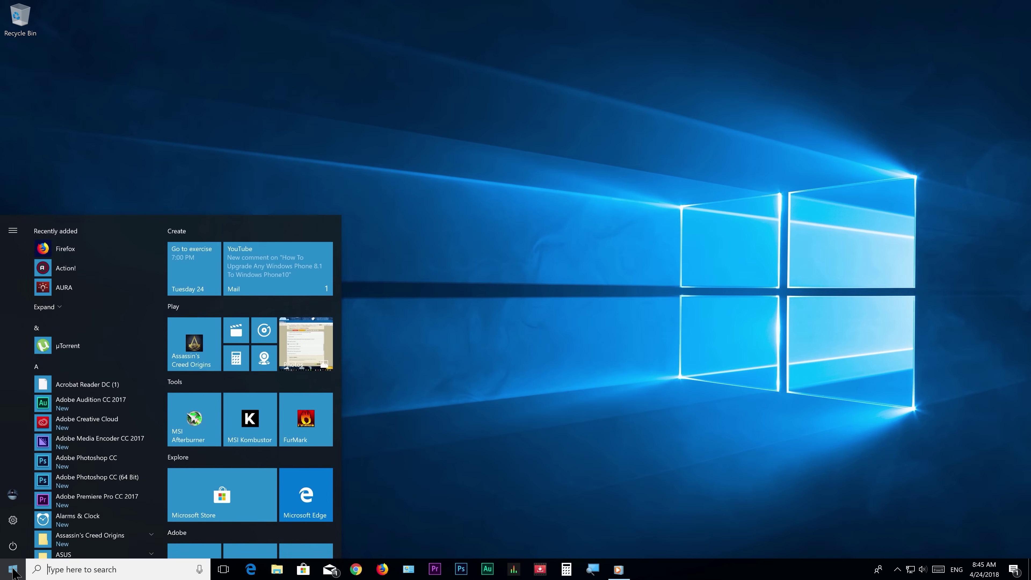
type("This pc")
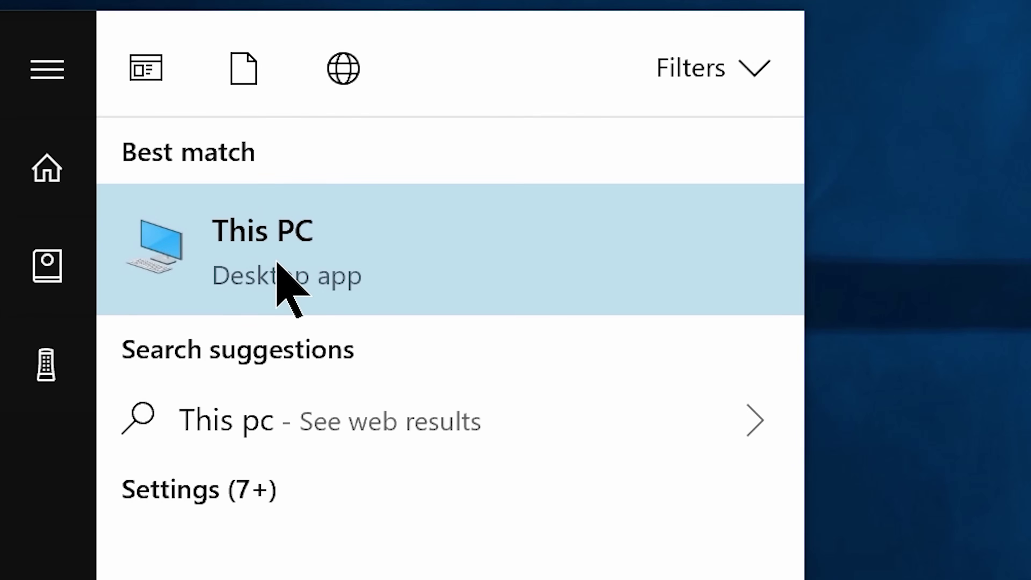
left_click(276, 288)
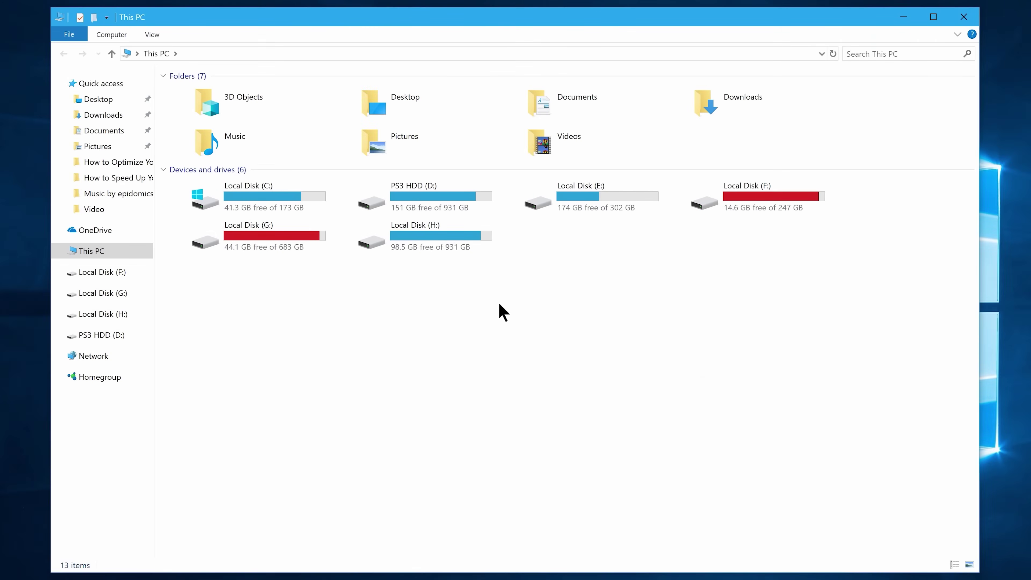
right_click(278, 200)
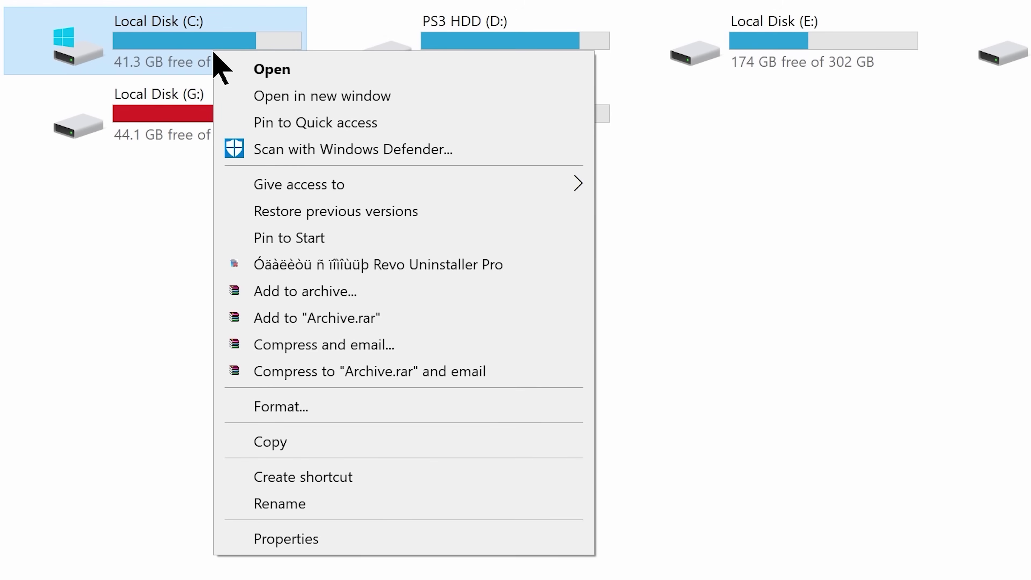
left_click(287, 539)
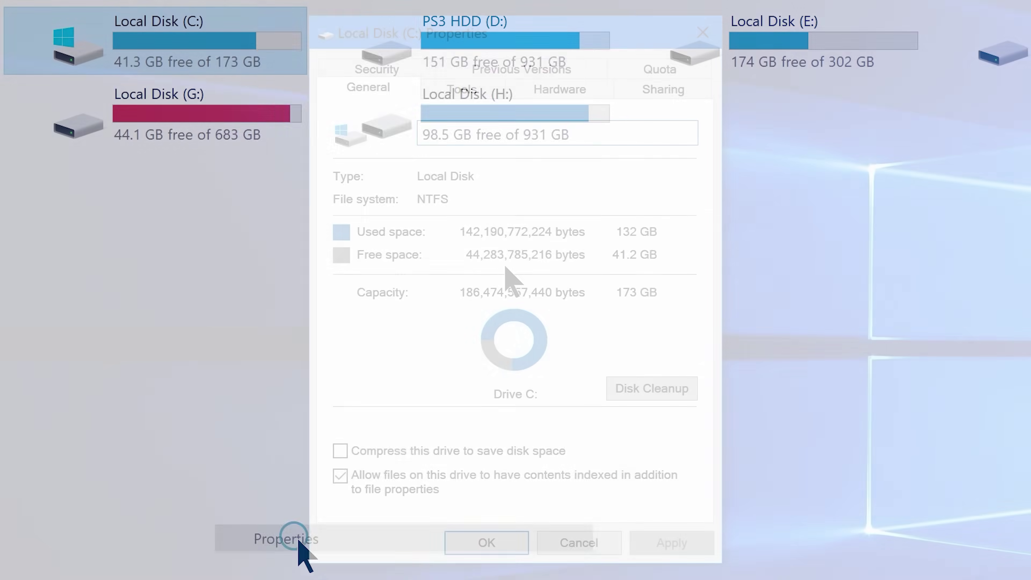
left_click(368, 97)
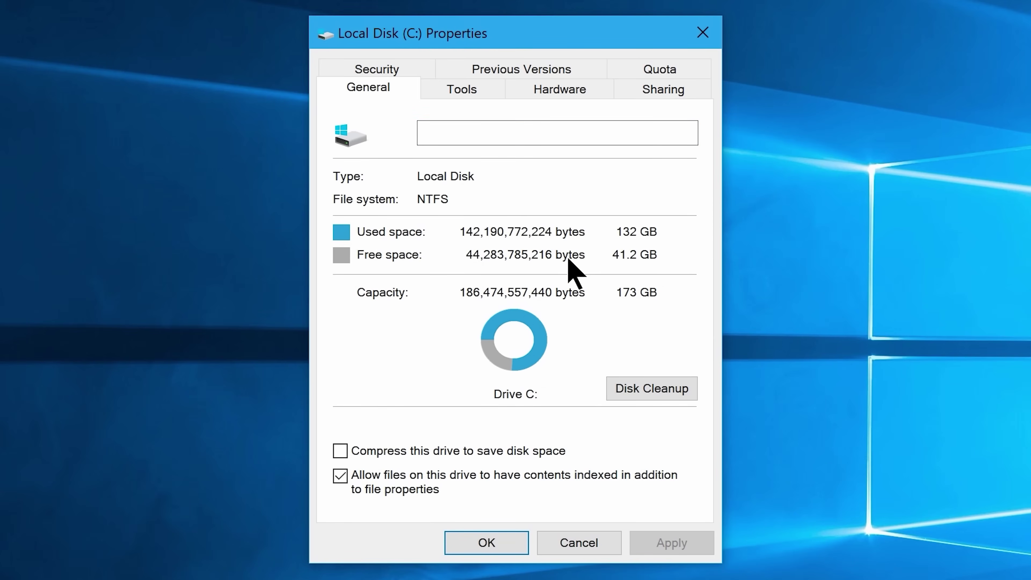
left_click(653, 390)
Step: Review the Disk Cleanup file categories for drive C:, include system files in the cleanup, and permanently delete the checked files
left_click(420, 199)
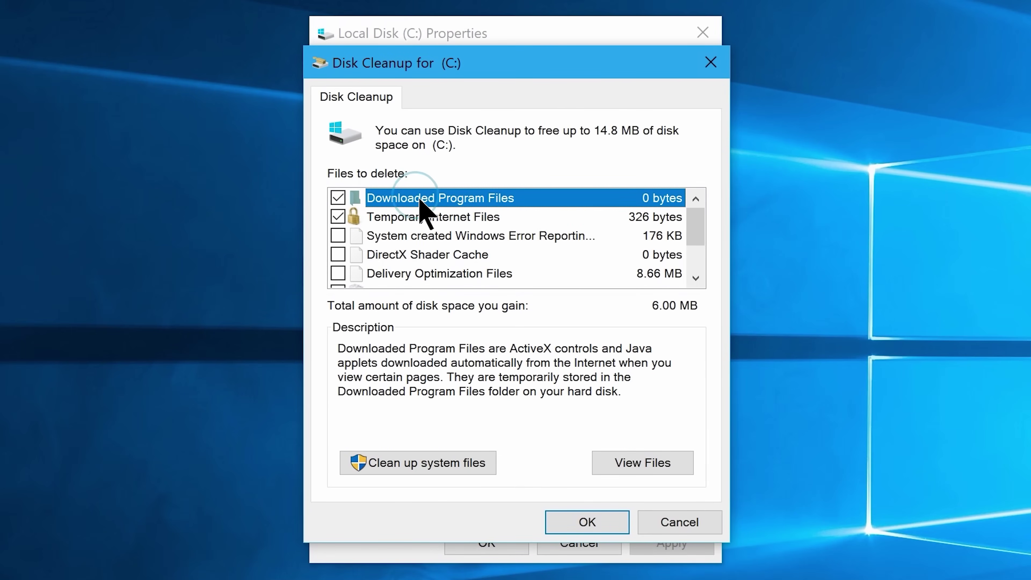
left_click(422, 220)
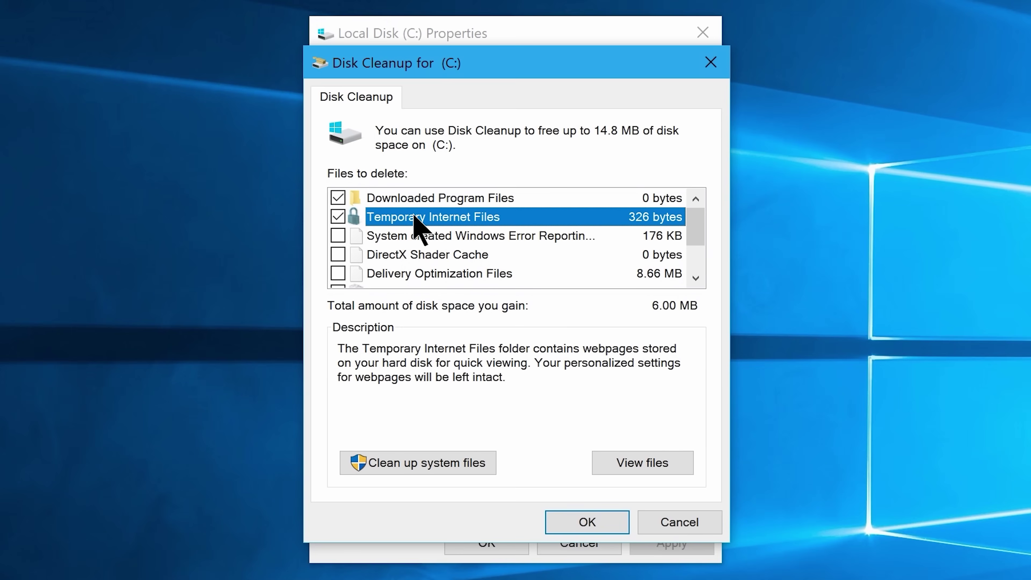
left_click_drag(695, 228, 694, 254)
left_click(384, 274)
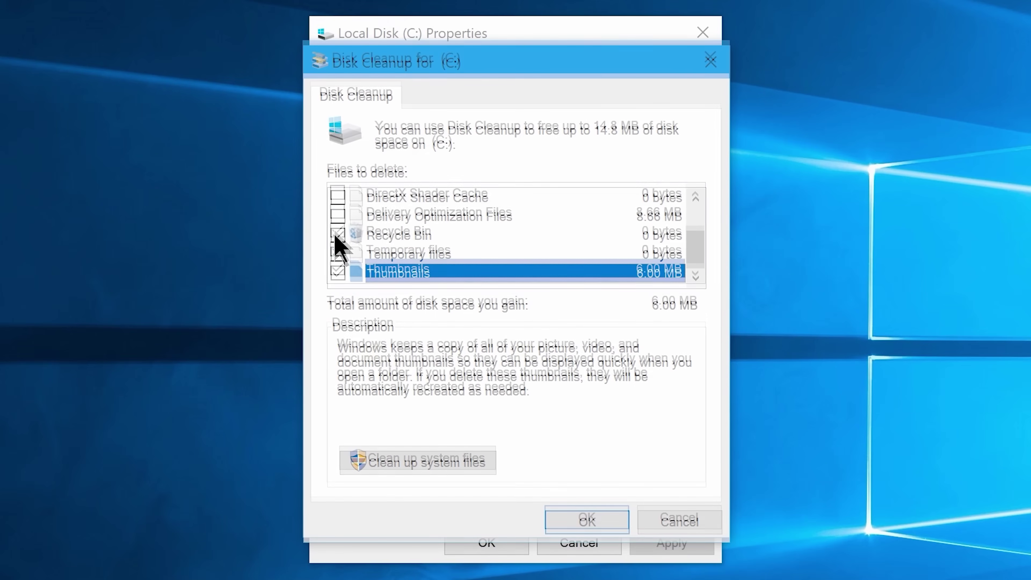
left_click(420, 461)
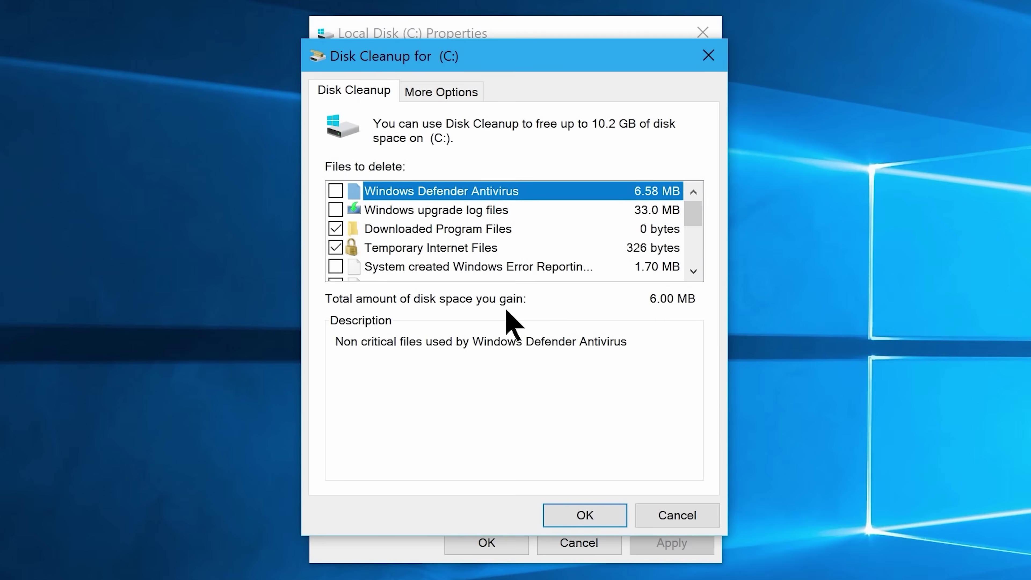
left_click(567, 508)
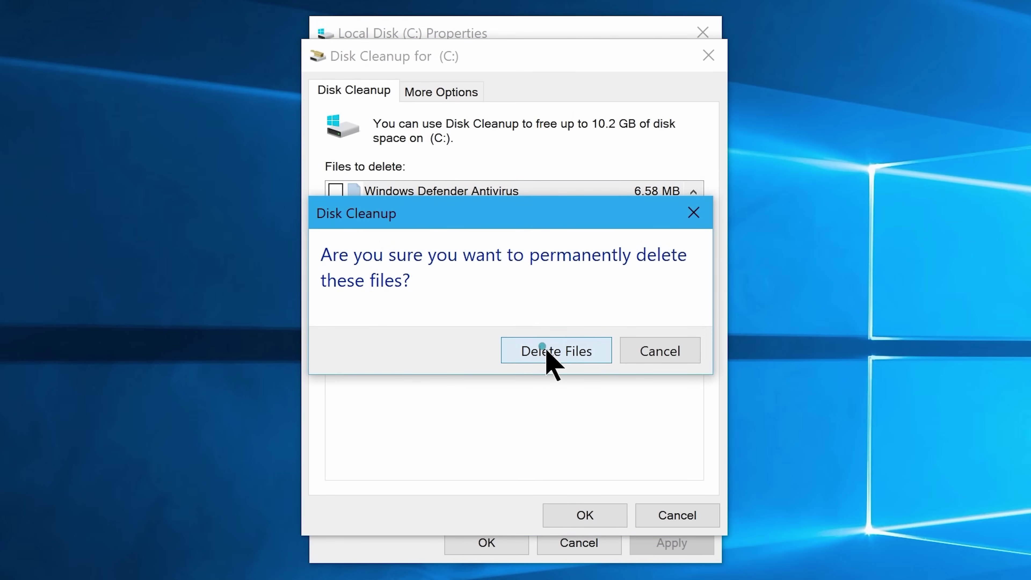
left_click(546, 350)
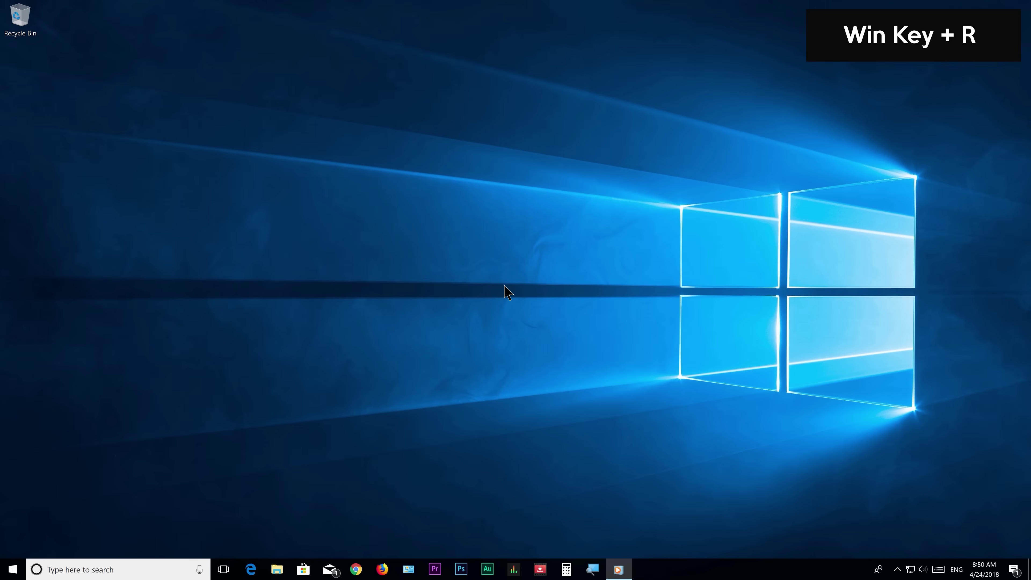
Step: Open the Registry Editor by running "regedit"
key("super+r")
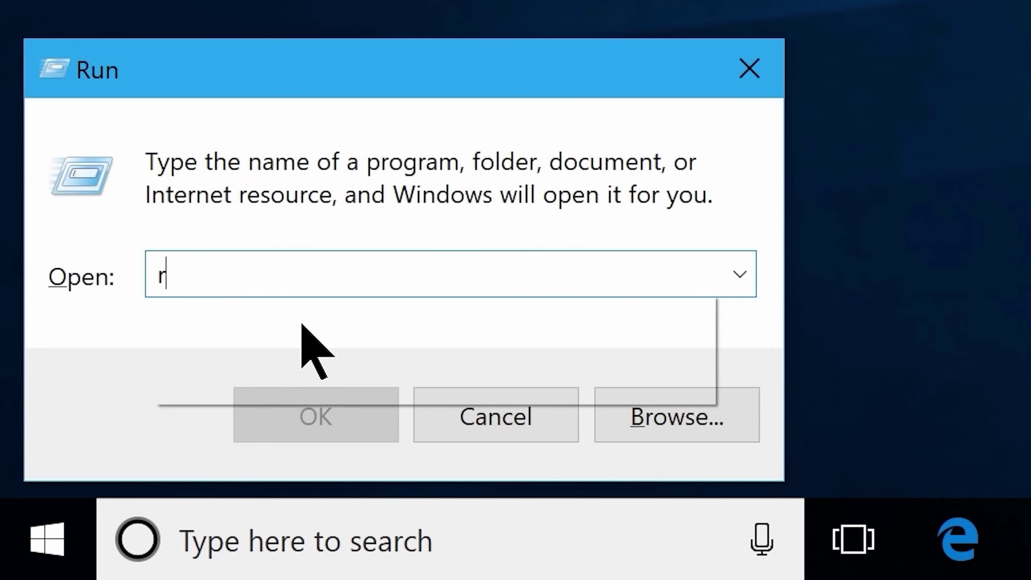
type("regedit")
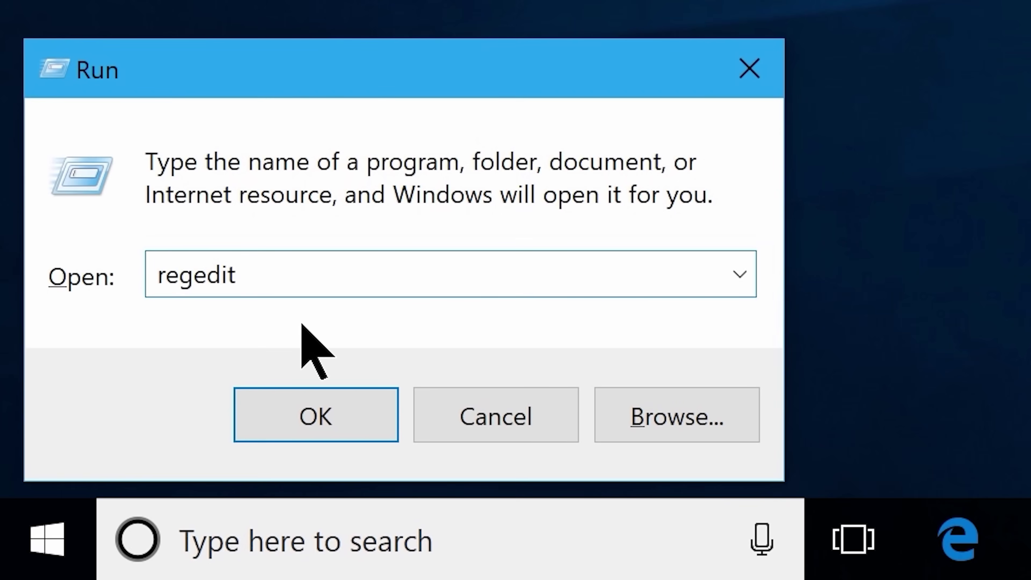
left_click(316, 410)
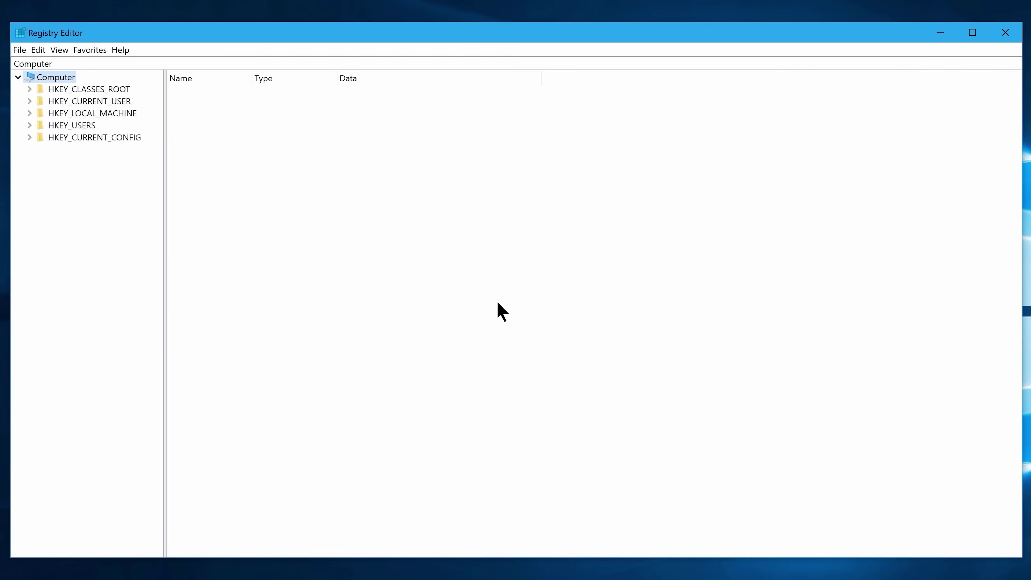
Step: Set the MouseHoverTime value to 10 in the HKEY_CURRENT_USER\Control Panel\Mouse key
left_click(30, 101)
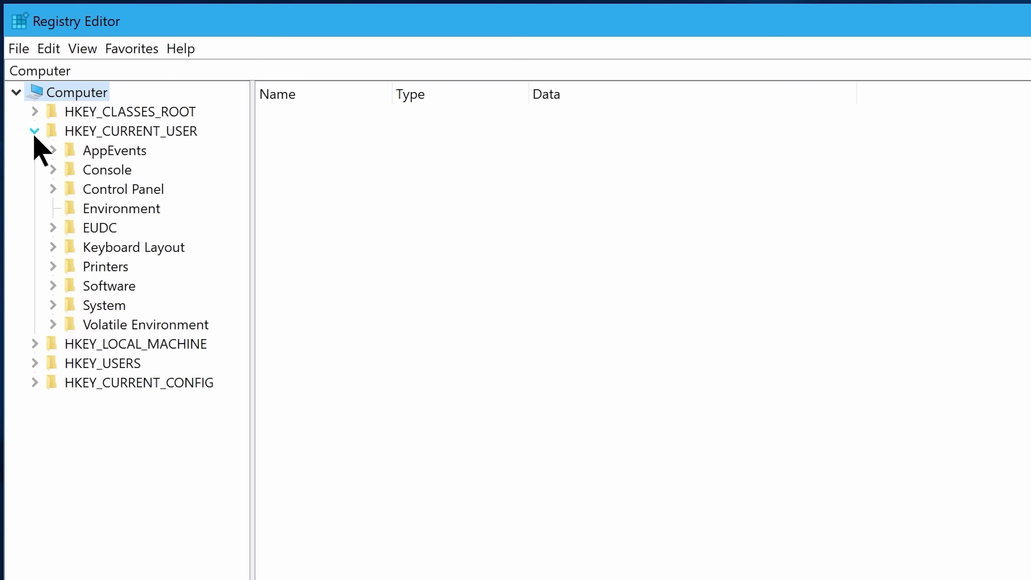
left_click(122, 189)
double_click(101, 196)
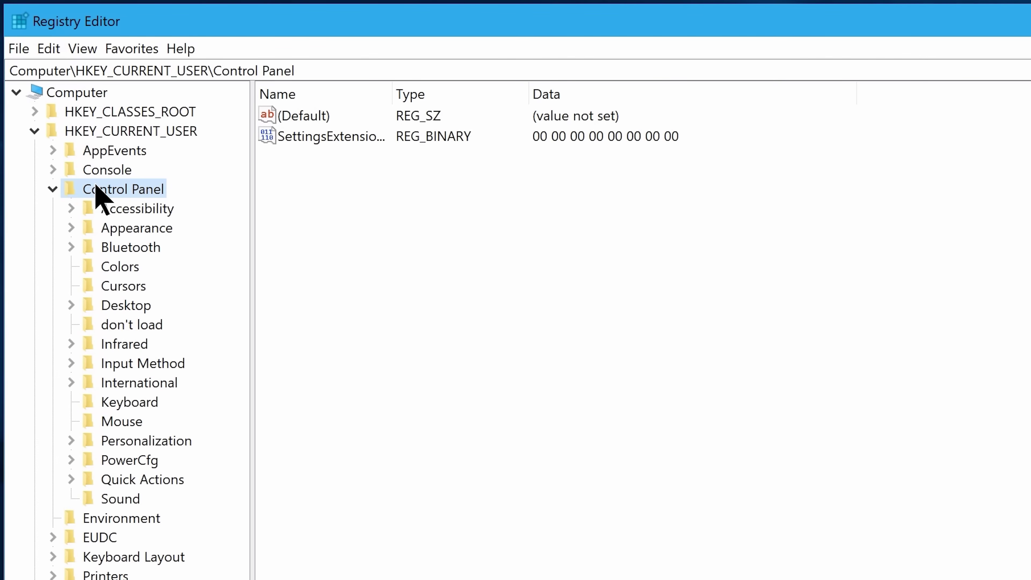
left_click(122, 421)
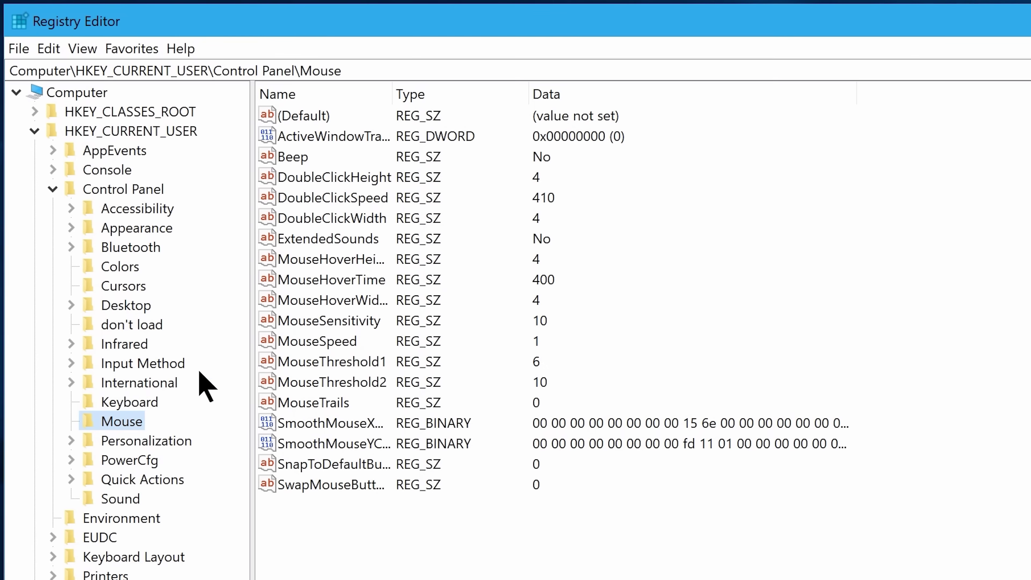
double_click(324, 280)
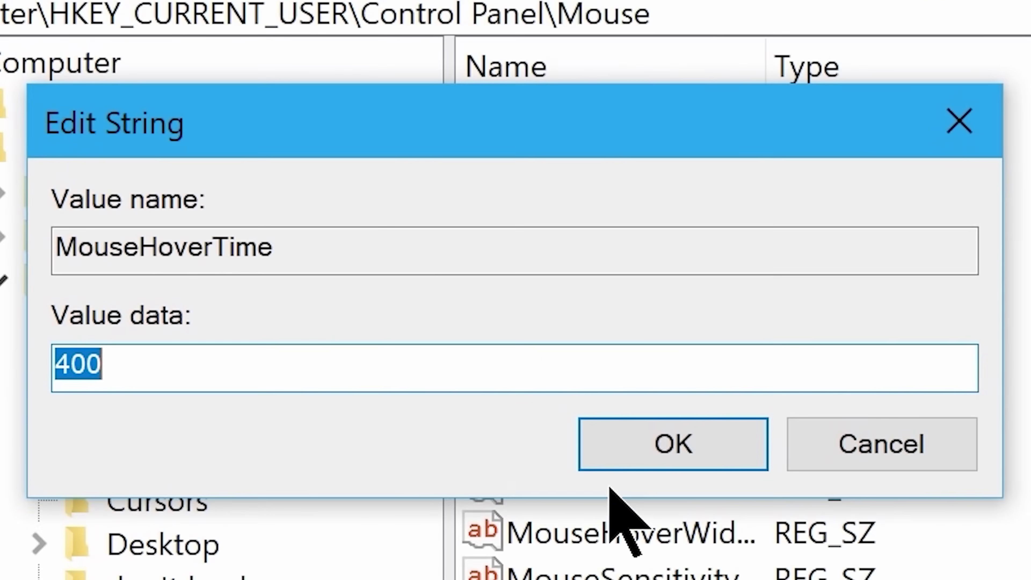
left_click_drag(173, 225, 53, 228)
type("10")
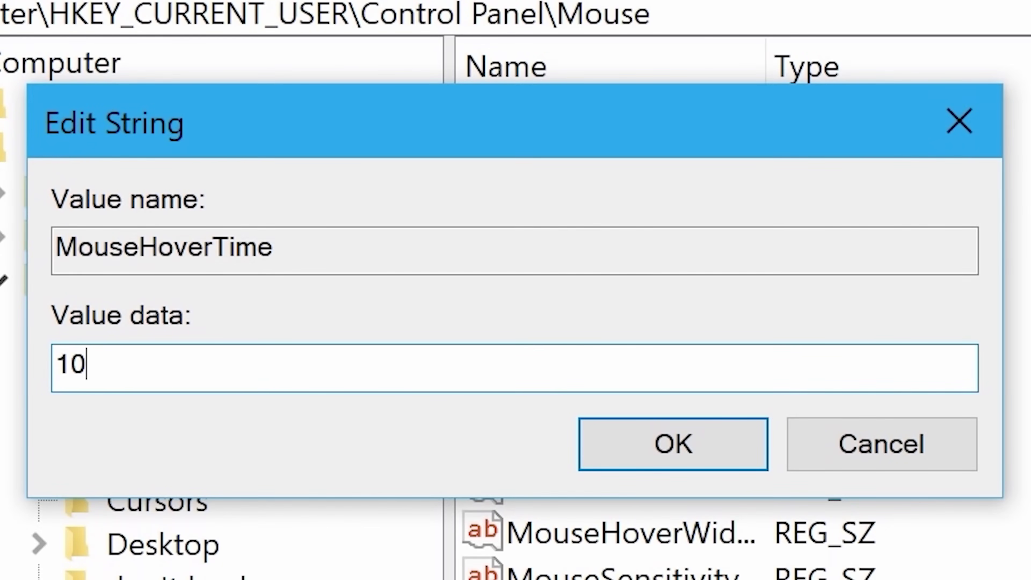
left_click(669, 444)
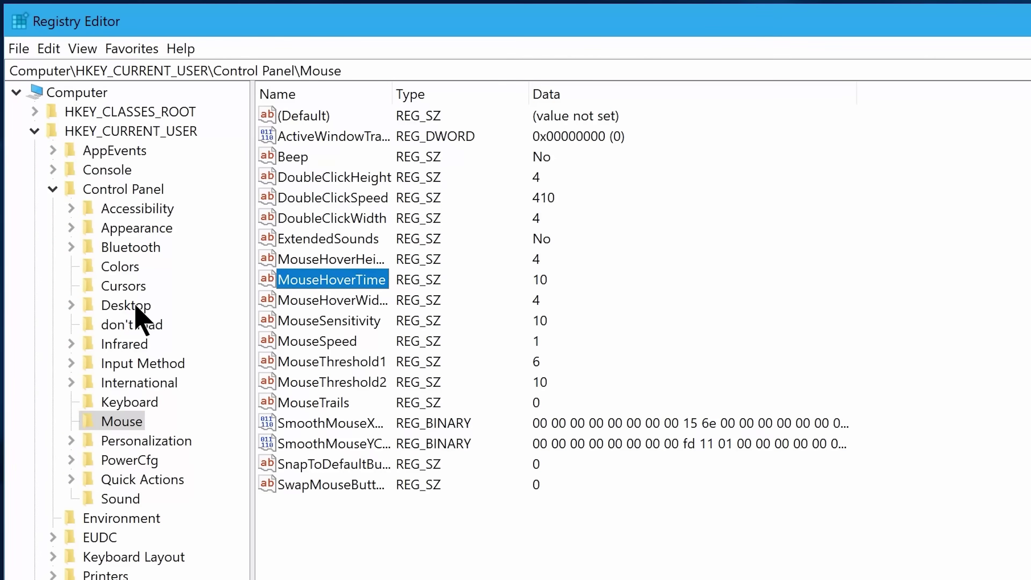
Step: Set the MenuShowDelay value to 10 in the HKEY_CURRENT_USER\Control Panel\Desktop key
left_click(163, 544)
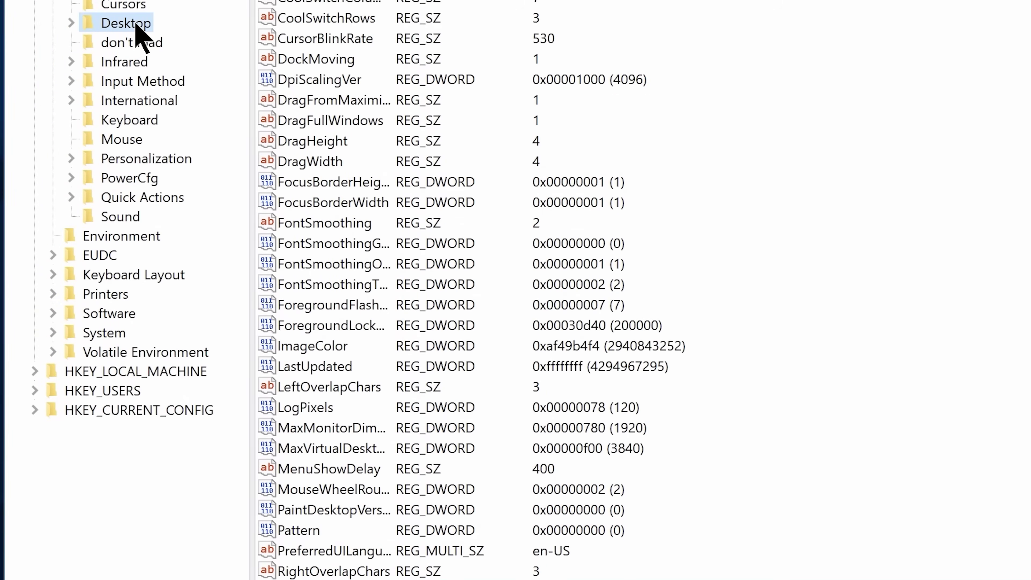
left_click(315, 469)
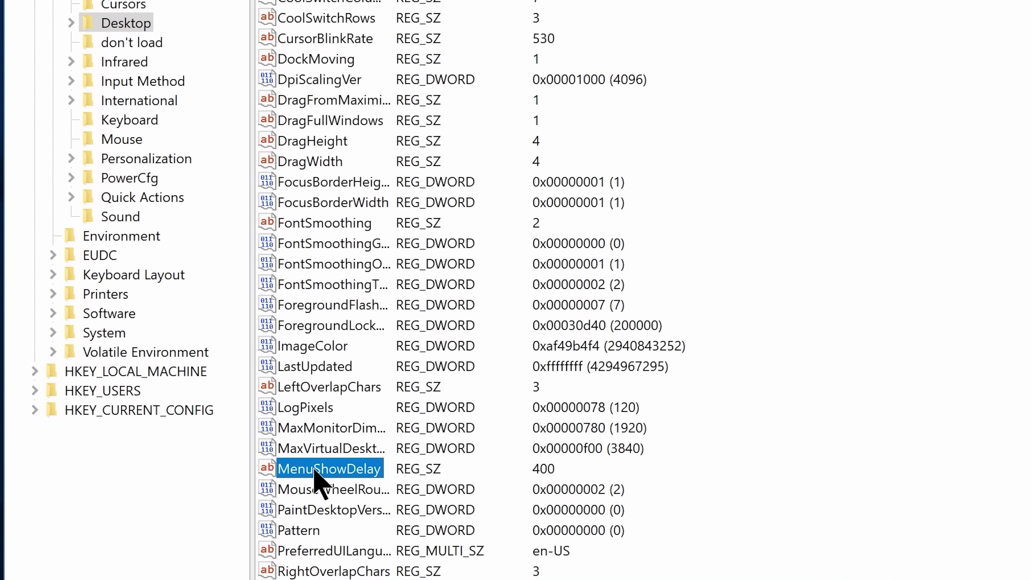
double_click(315, 469)
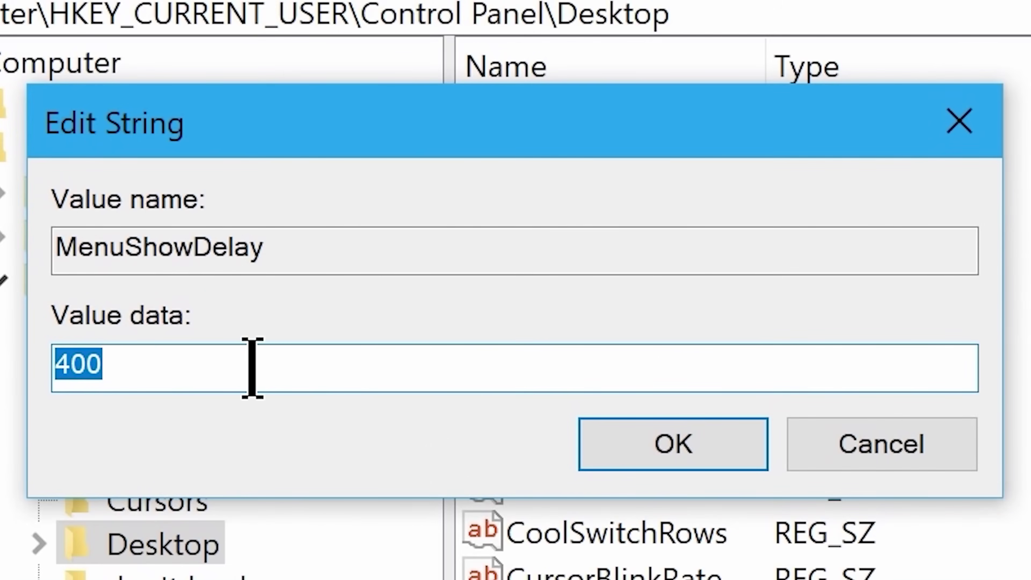
type("10")
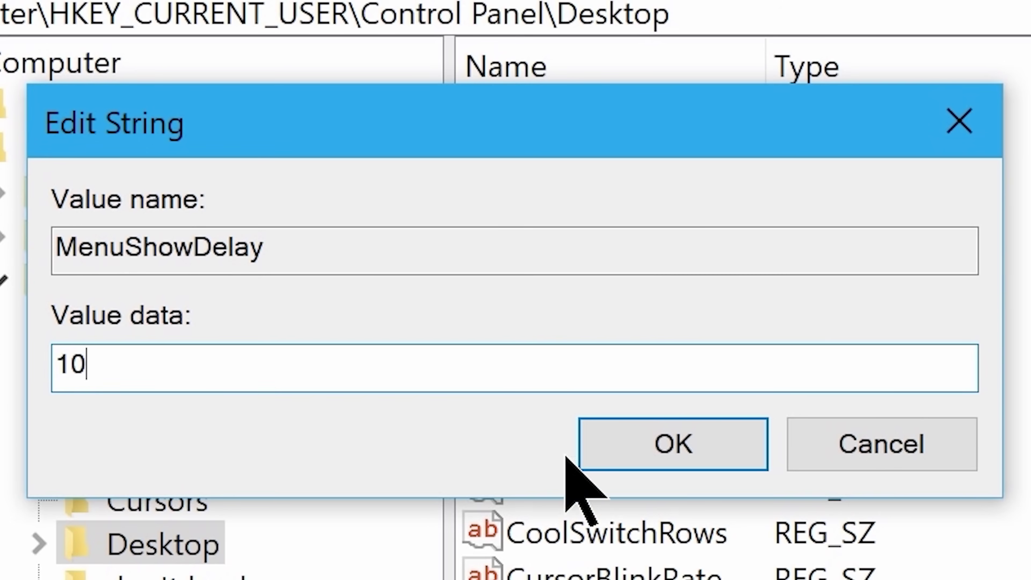
left_click(665, 444)
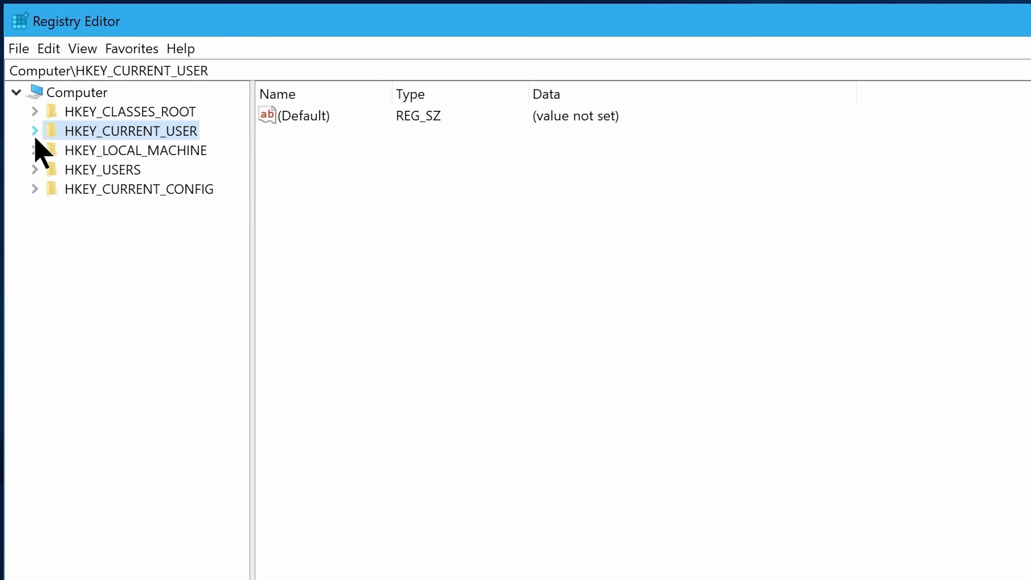
Step: Open the registry key HKEY_LOCAL_MACHINE\SOFTWARE\Microsoft\Windows NT\CurrentVersion\Multimedia\SystemProfile
left_click(35, 152)
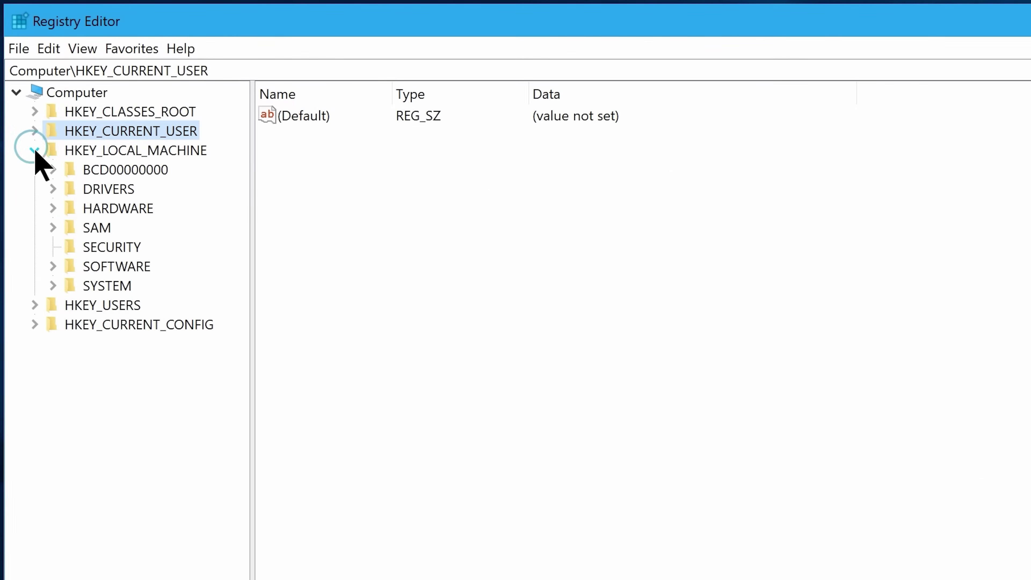
left_click(53, 266)
left_click(72, 517)
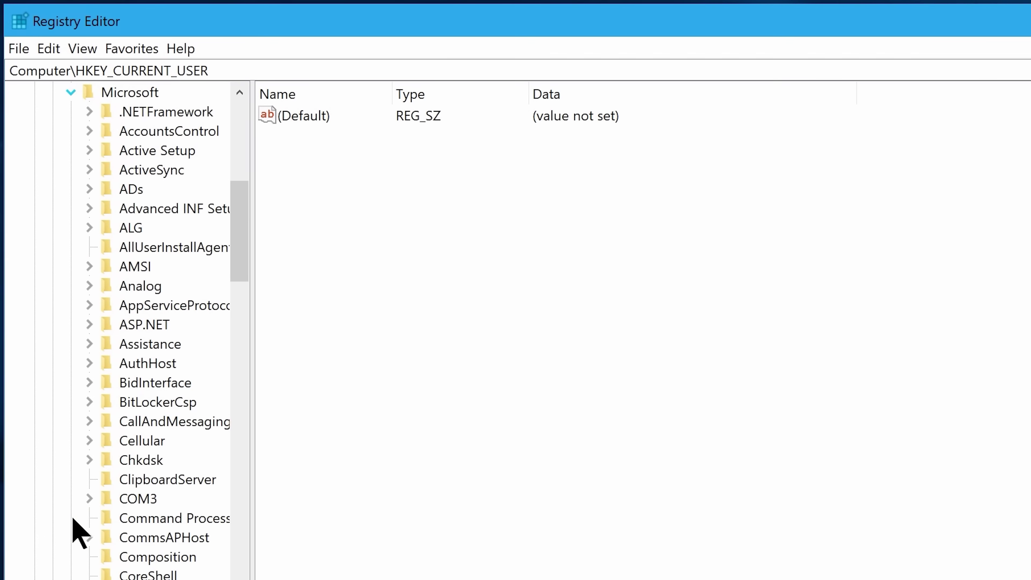
scroll(71, 524, "down", 10)
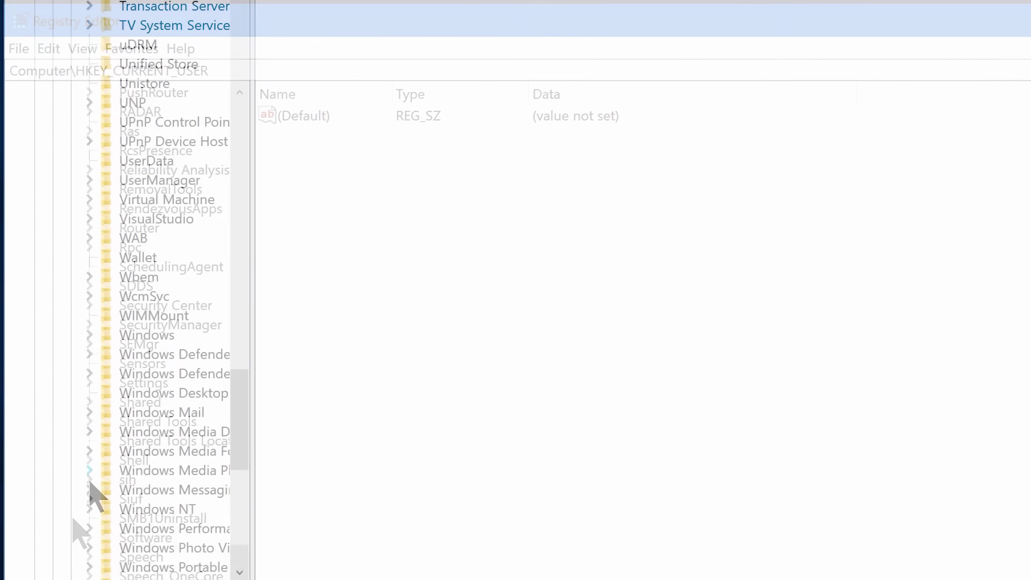
left_click(89, 509)
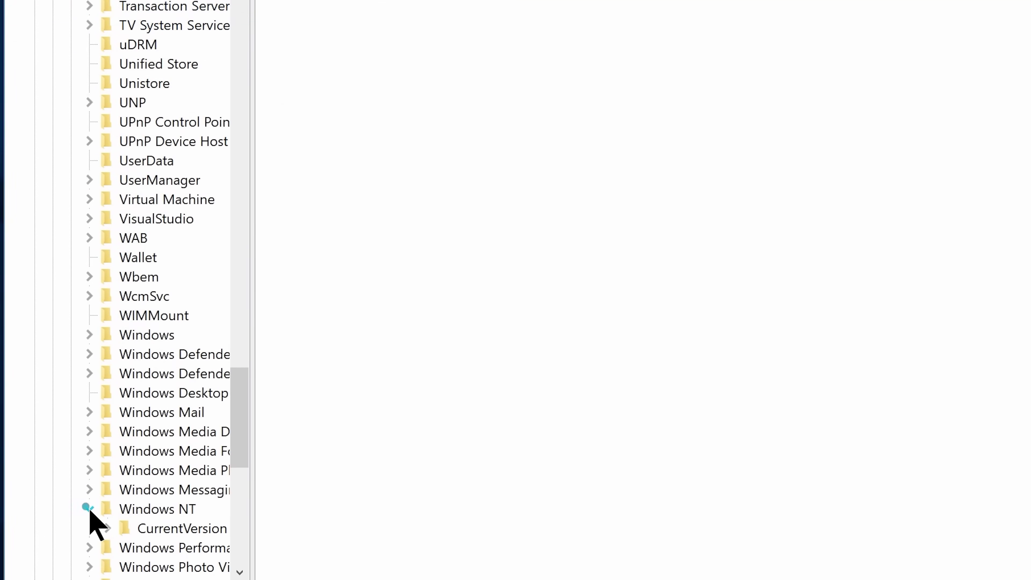
left_click(107, 527)
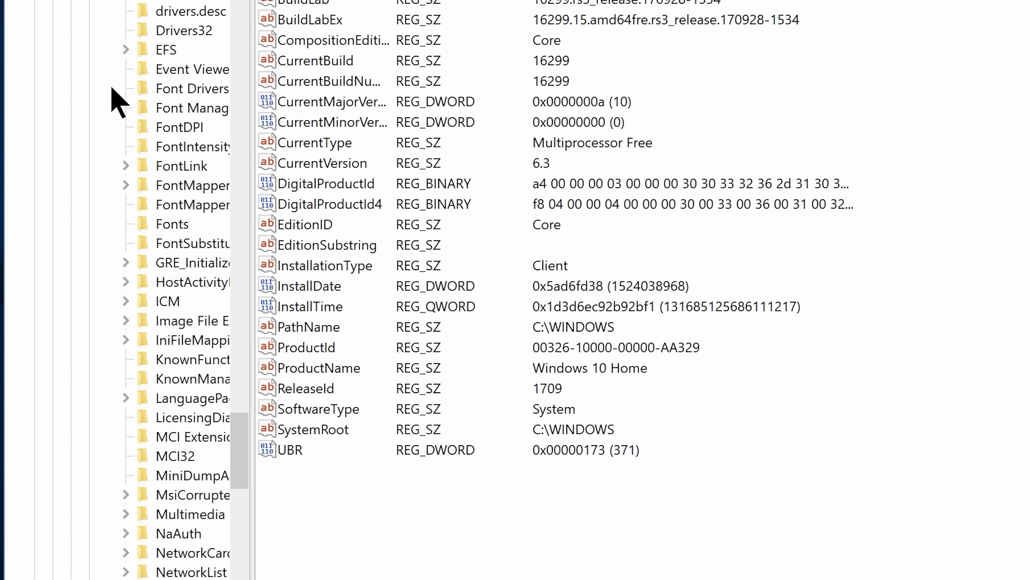
left_click(126, 514)
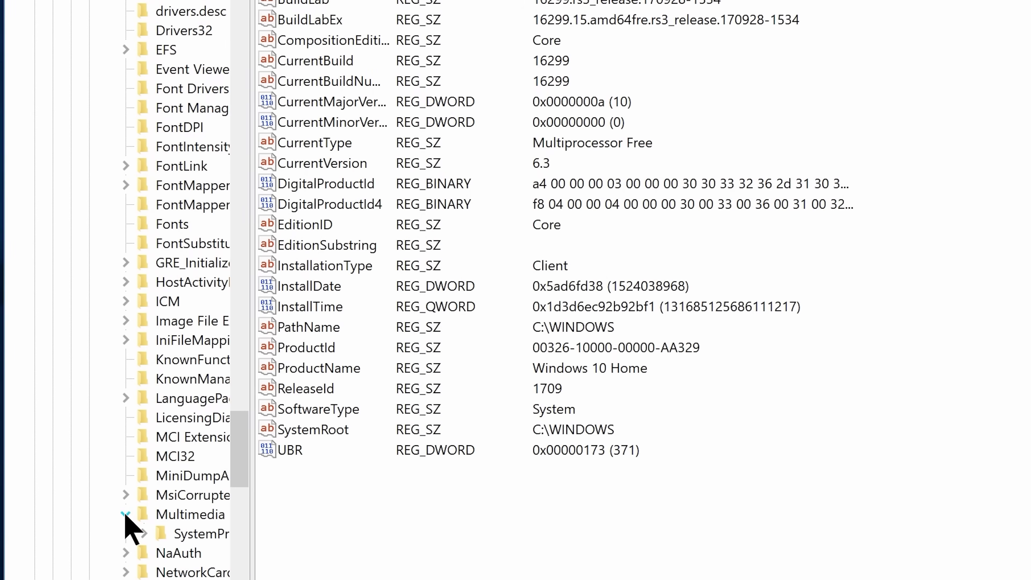
double_click(168, 534)
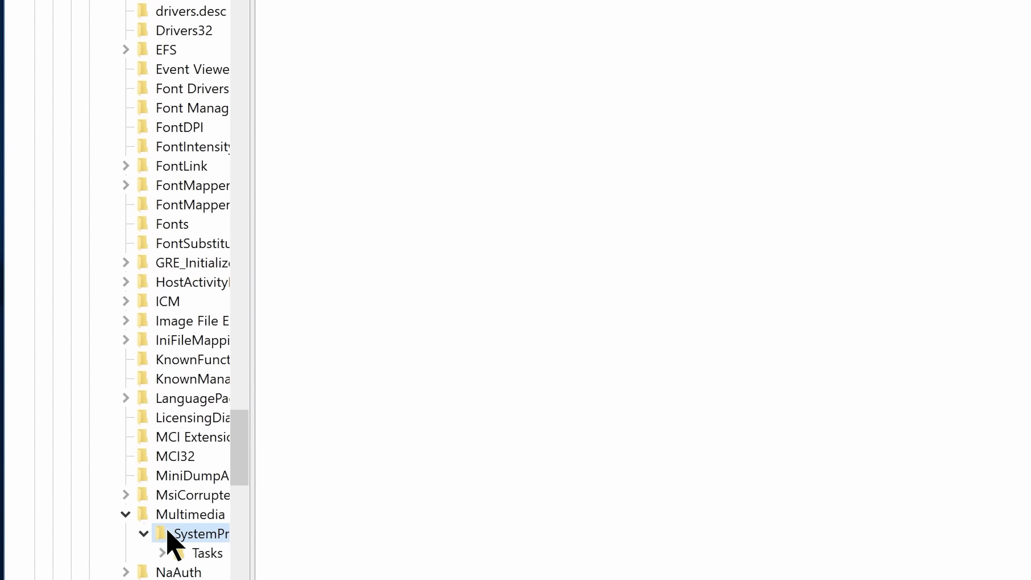
Step: Set the SystemResponsiveness DWORD value of the SystemProfile key to 0
double_click(365, 156)
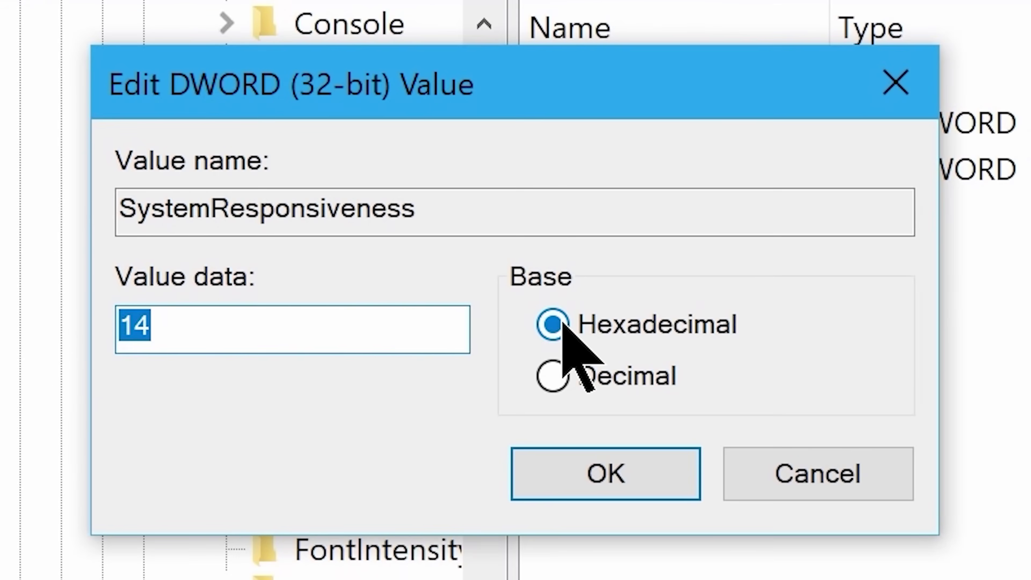
left_click(271, 226)
left_click(193, 227)
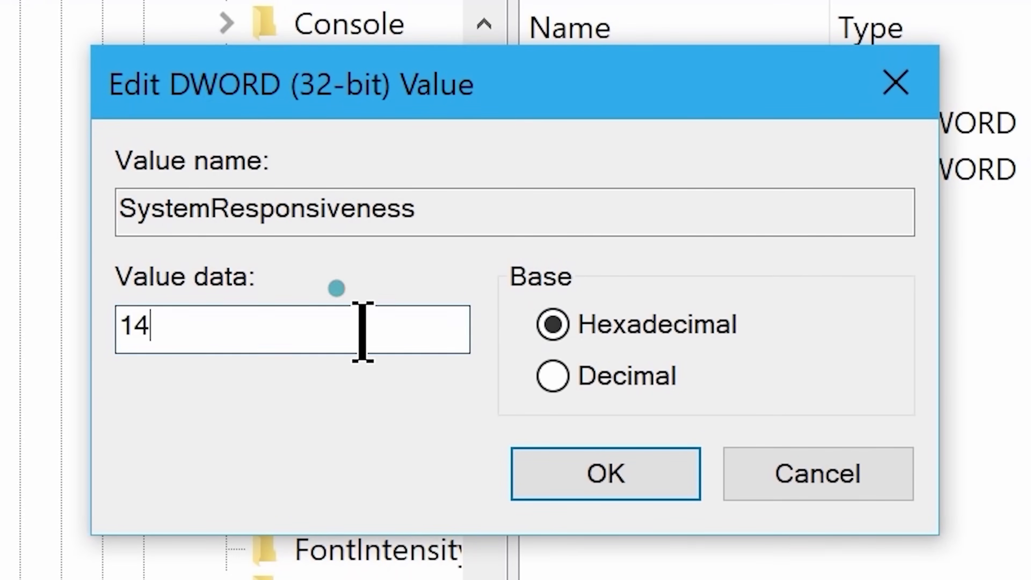
key("BackSpace")
key("BackSpace")
type("0")
left_click(593, 467)
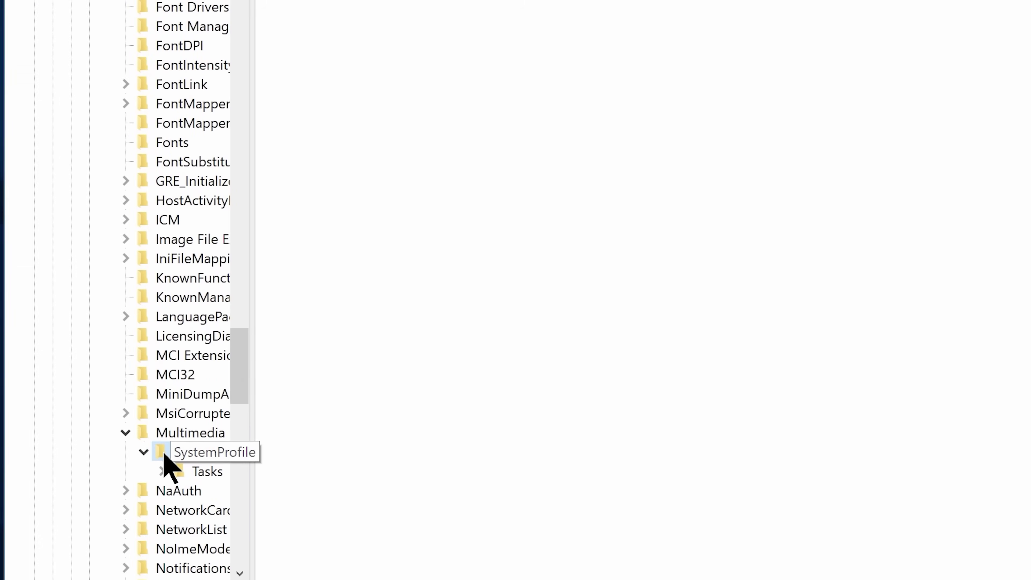
Step: Open the Games key under SystemProfile\Tasks and confirm 8 (hexadecimal) as its GPU Priority value
left_click(162, 473)
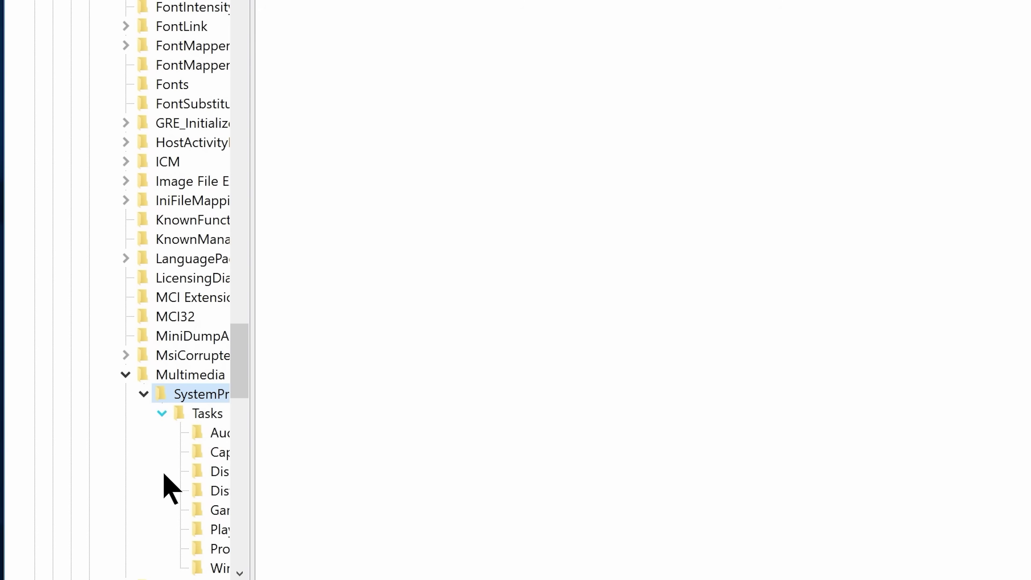
left_click(204, 509)
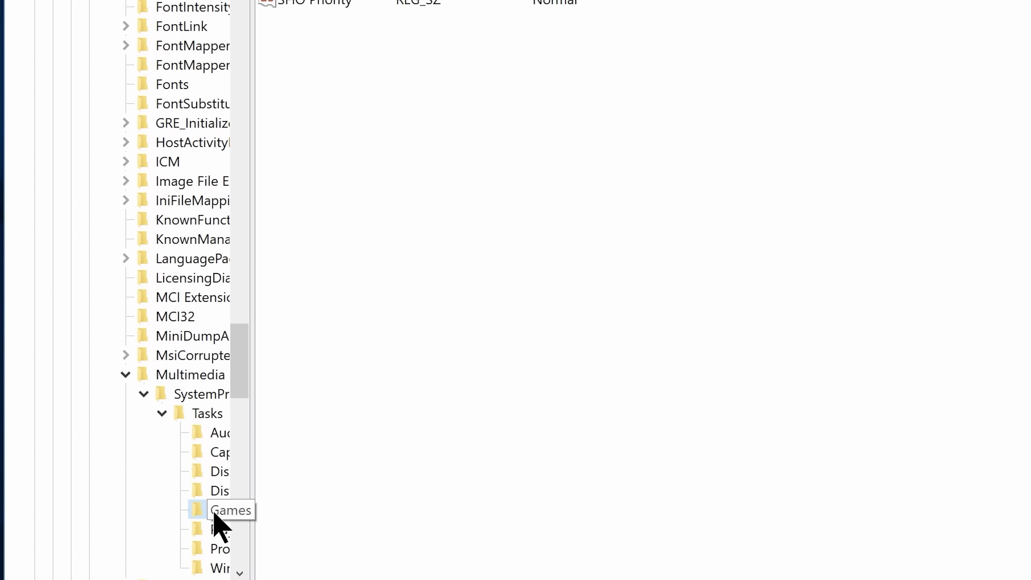
double_click(328, 197)
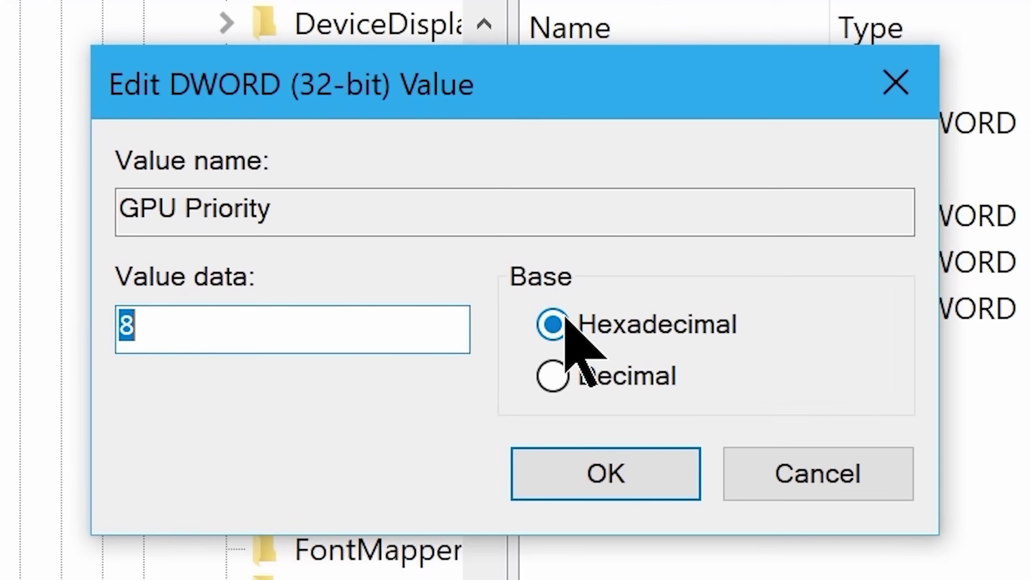
left_click(274, 223)
double_click(205, 231)
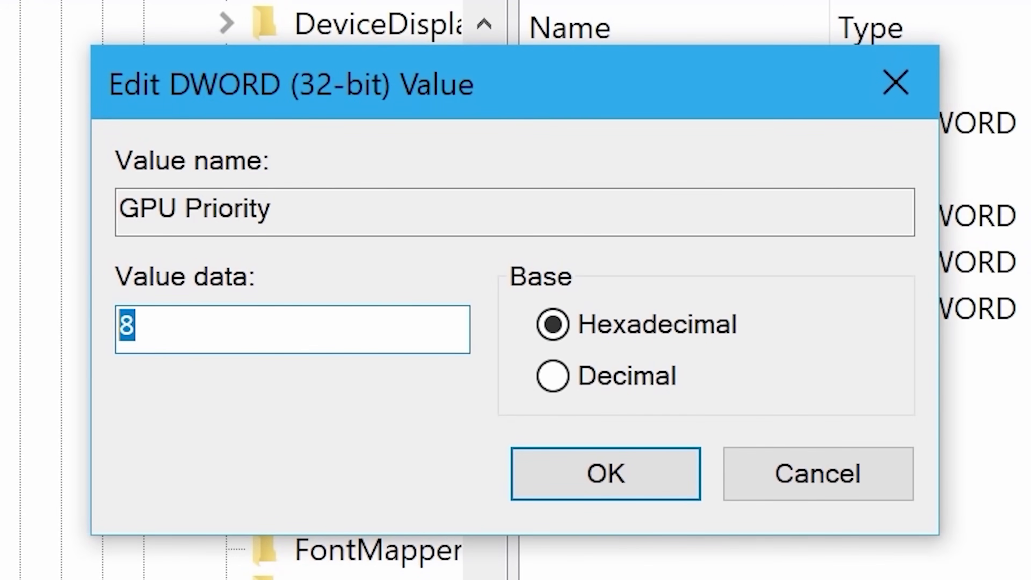
left_click(539, 467)
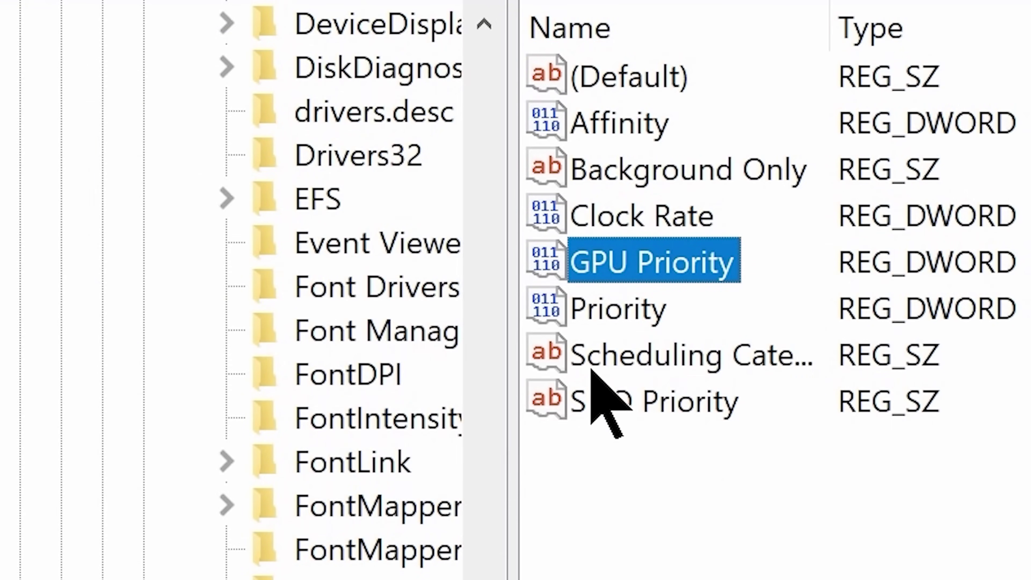
Step: Set the Priority DWORD value of the Games key to 6 and close the Registry Editor
double_click(607, 311)
left_click(580, 321)
left_click(368, 329)
key("BackSpace")
type("6")
left_click(597, 487)
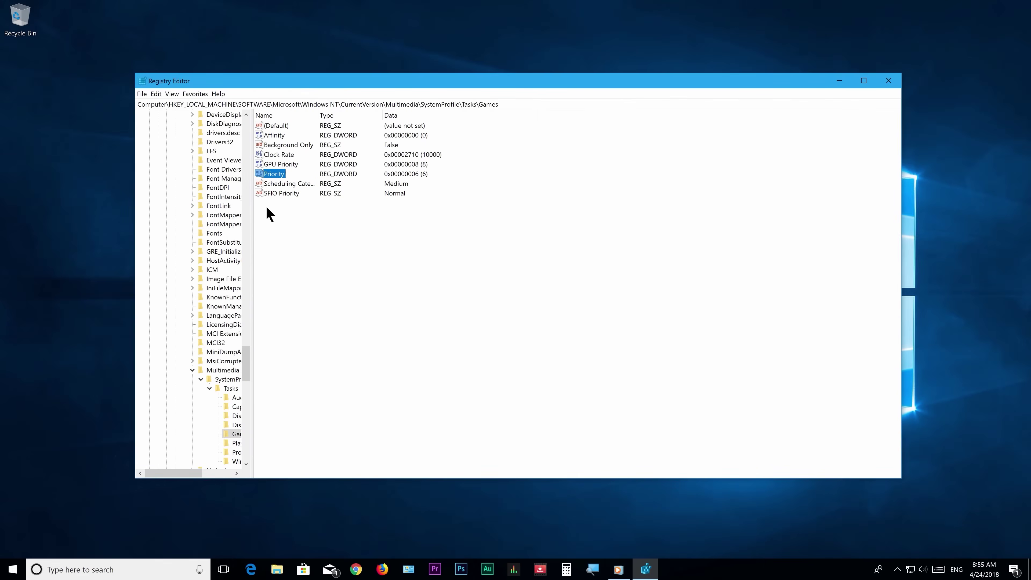
left_click(890, 83)
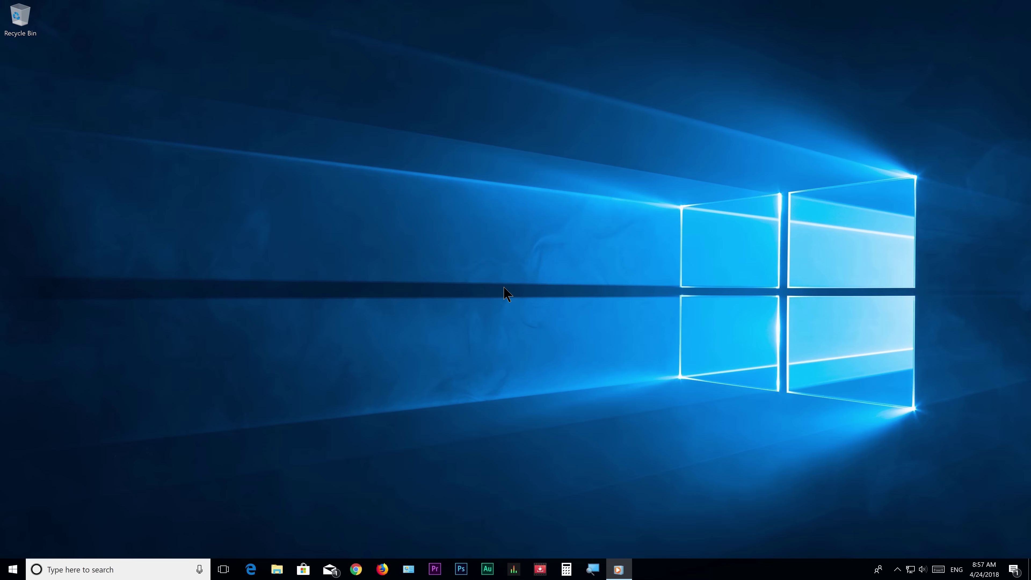
Step: Run msconfig to open System Configuration and hide all Microsoft services in its list of services
key("super+r")
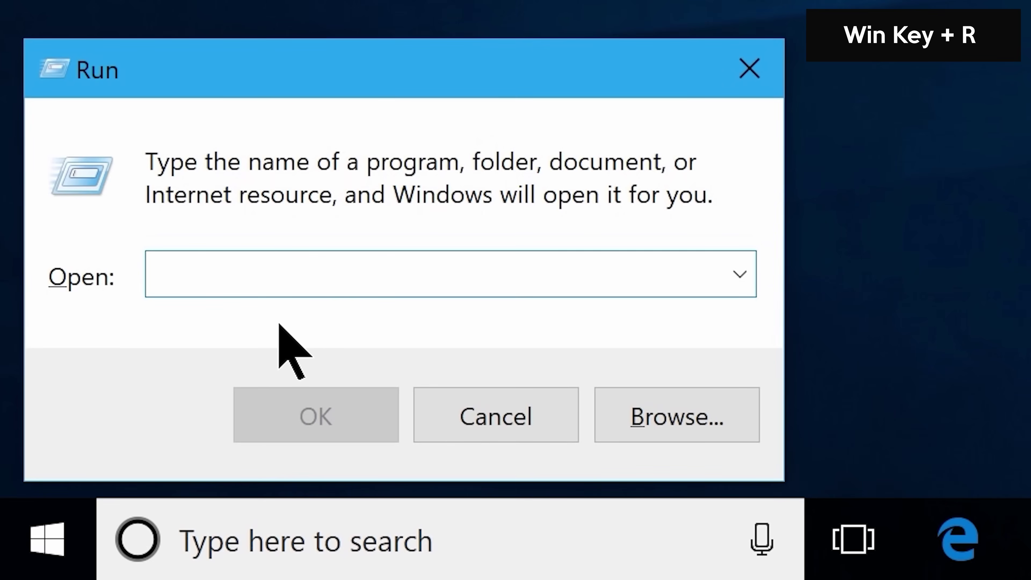
type("msconfig")
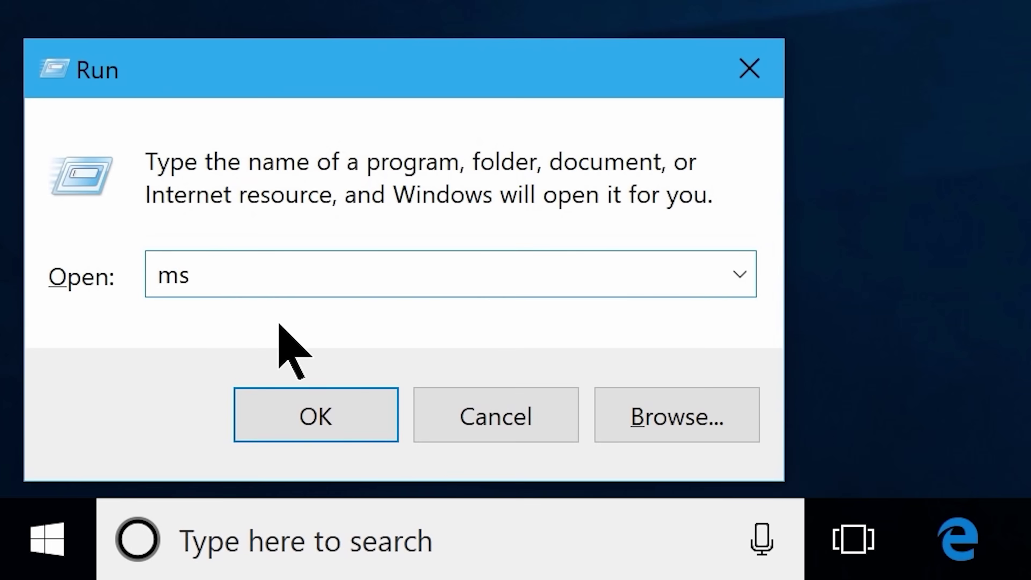
left_click(315, 400)
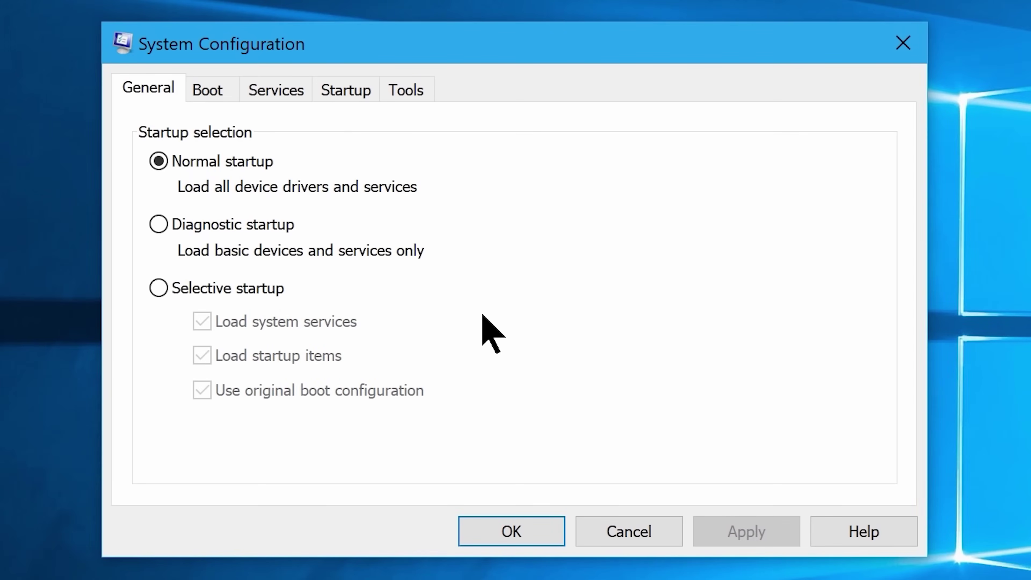
left_click(276, 90)
left_click(862, 150)
mouse_move(881, 154)
left_mouse_down()
mouse_move(863, 300)
mouse_move(879, 295)
mouse_move(875, 137)
left_mouse_up()
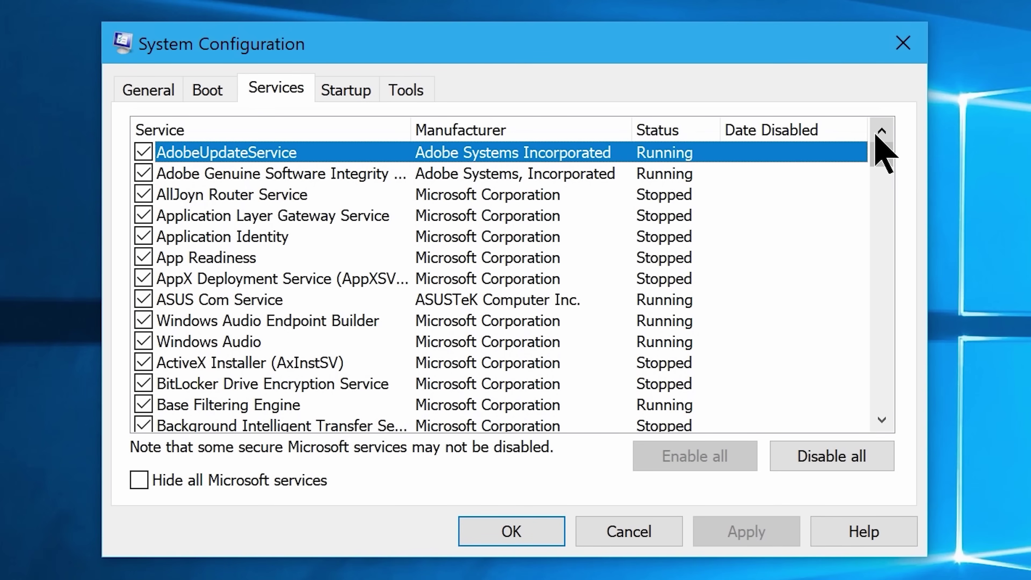
left_click(139, 479)
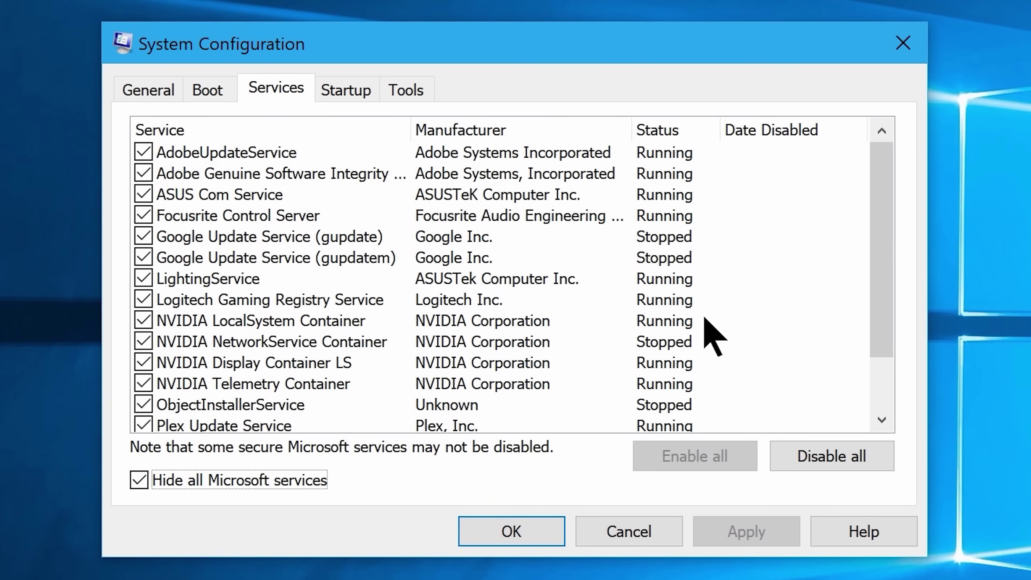
Step: Disable all the listed non-Microsoft services except Action! service, apply the change and close System Configuration
left_click_drag(890, 272, 891, 368)
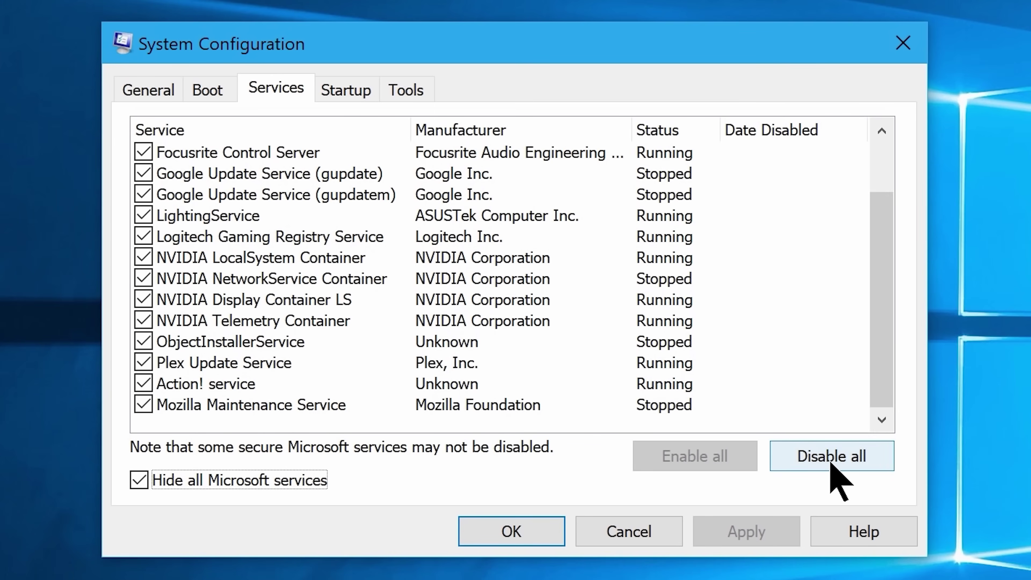
mouse_move(876, 410)
left_mouse_down()
mouse_move(884, 315)
mouse_move(886, 419)
left_mouse_up()
left_click(143, 384)
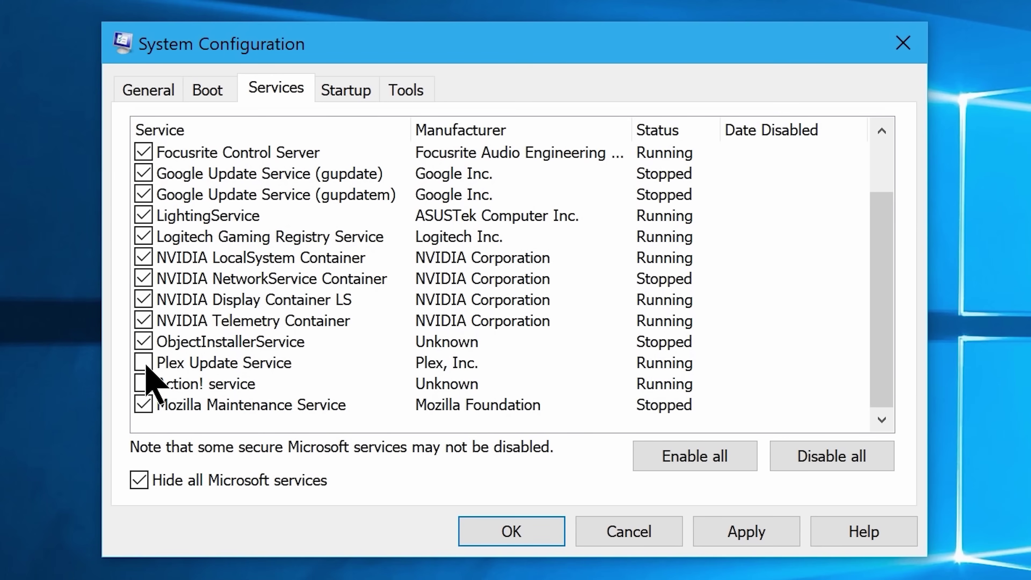
left_click(824, 455)
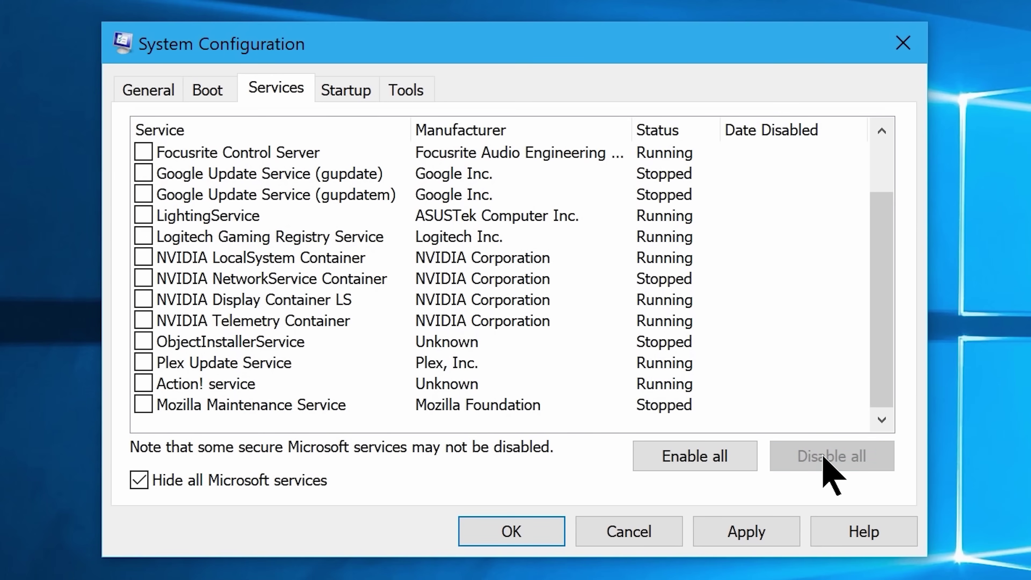
left_click(751, 528)
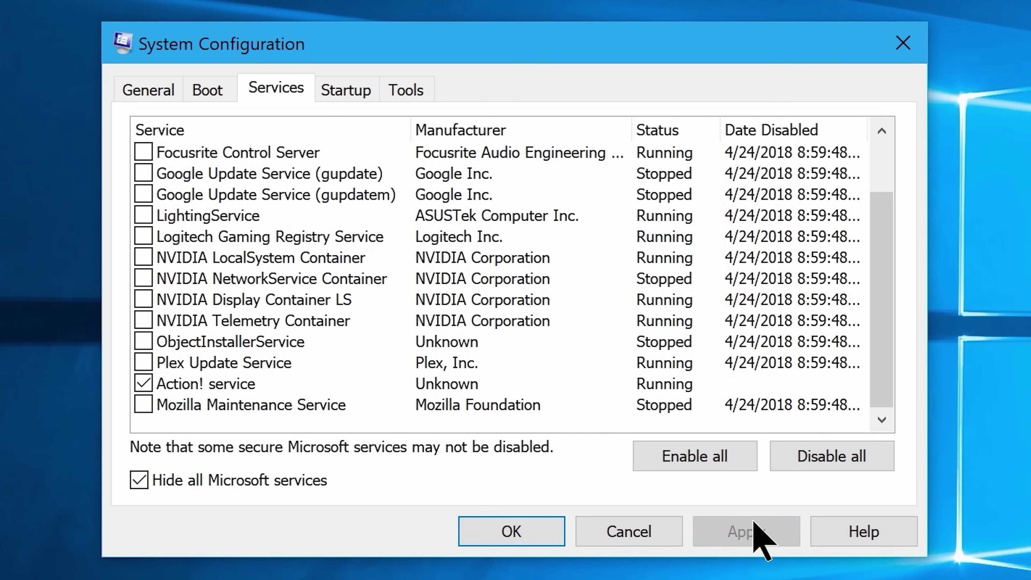
left_click(518, 534)
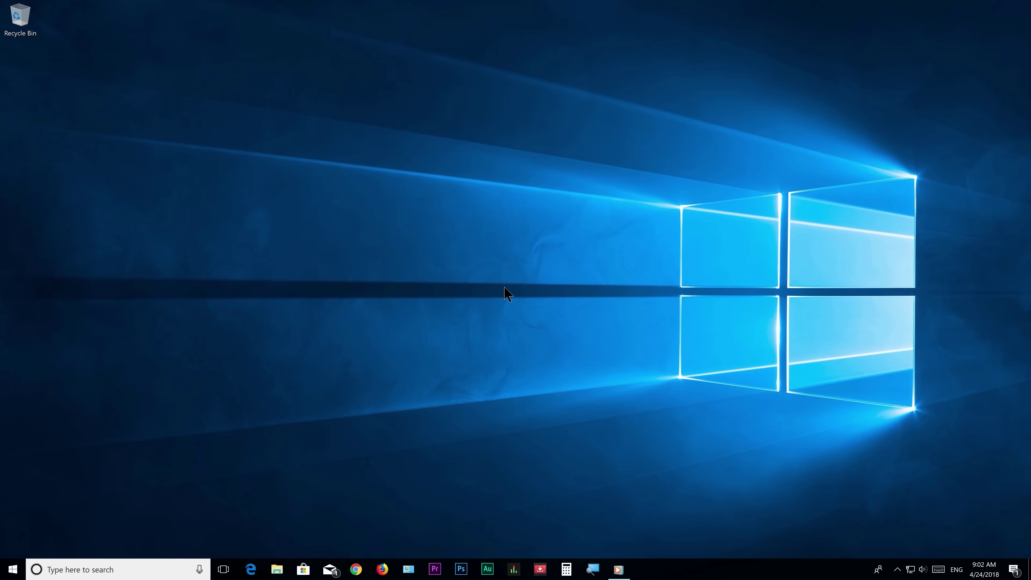
Step: Search for This PC, open its properties and bring up the Performance Options from the advanced system settings
left_click(12, 571)
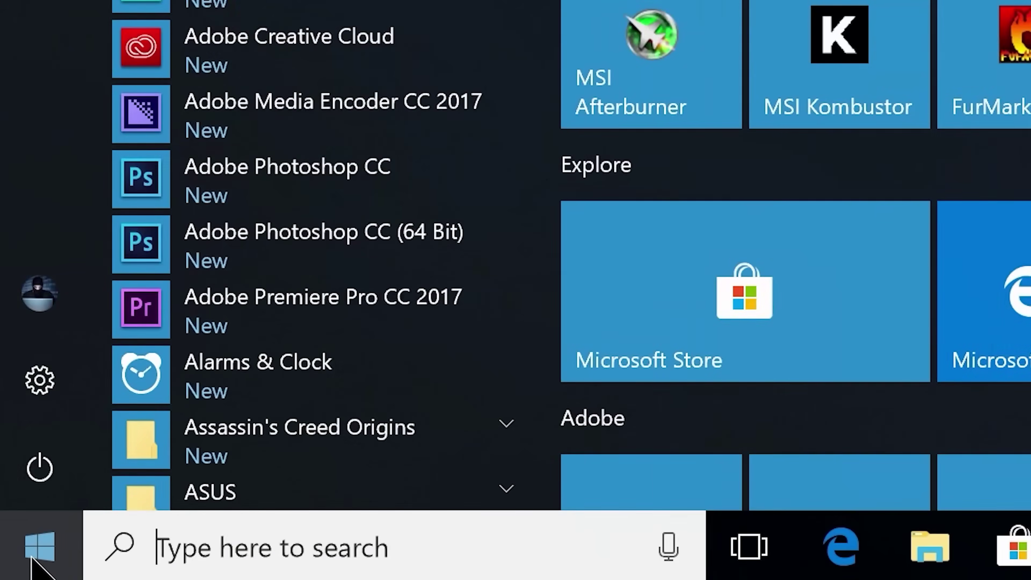
type("This pc")
right_click(291, 218)
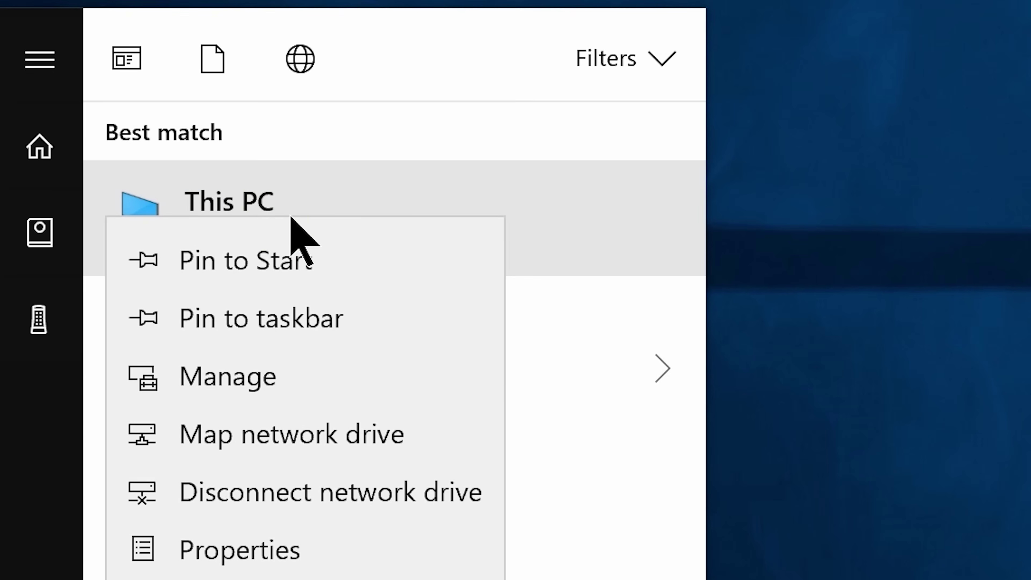
left_click(292, 551)
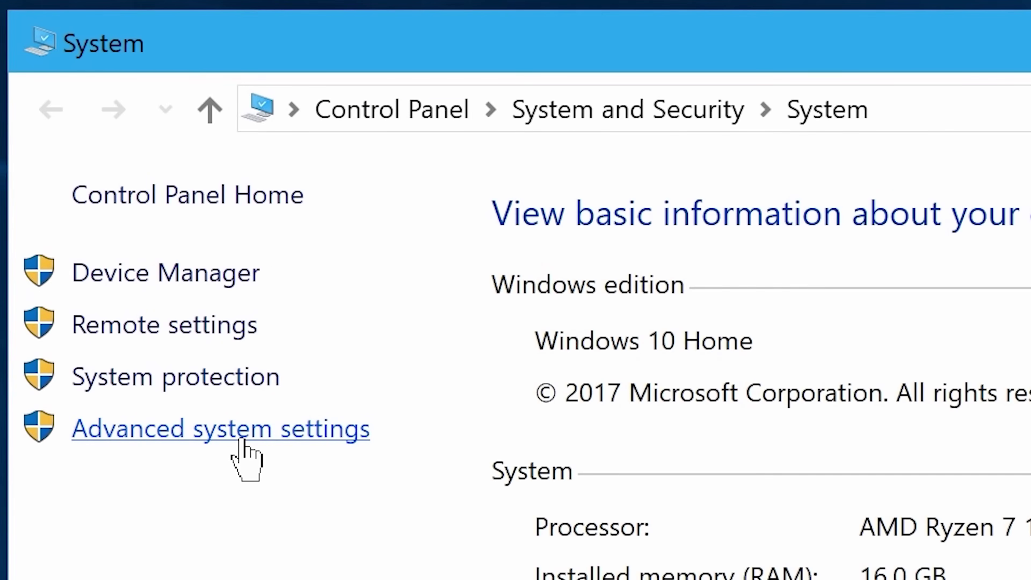
left_click(243, 439)
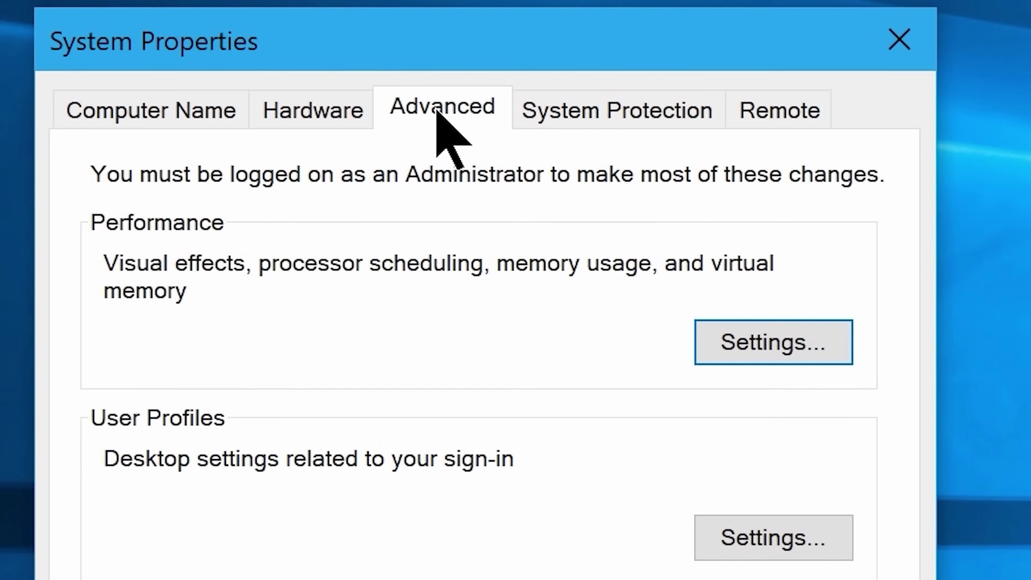
left_click(756, 352)
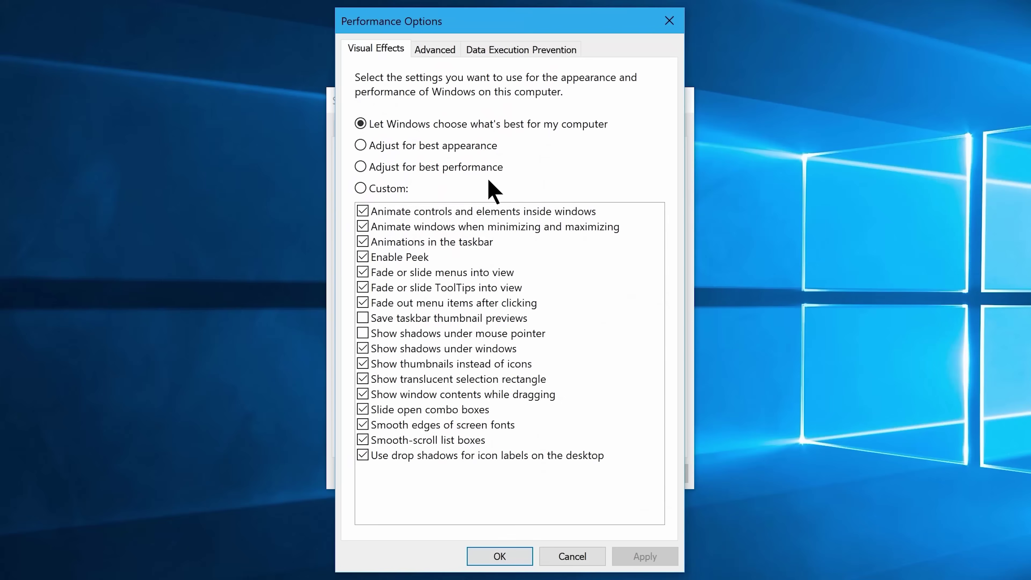
Step: Turn off every enabled visual effect, from animating controls inside windows through drop shadows for desktop icon labels
left_click(362, 211)
left_click(362, 227)
left_click(363, 241)
left_click(362, 257)
left_click(362, 271)
left_click(362, 303)
left_click(362, 348)
left_click(362, 364)
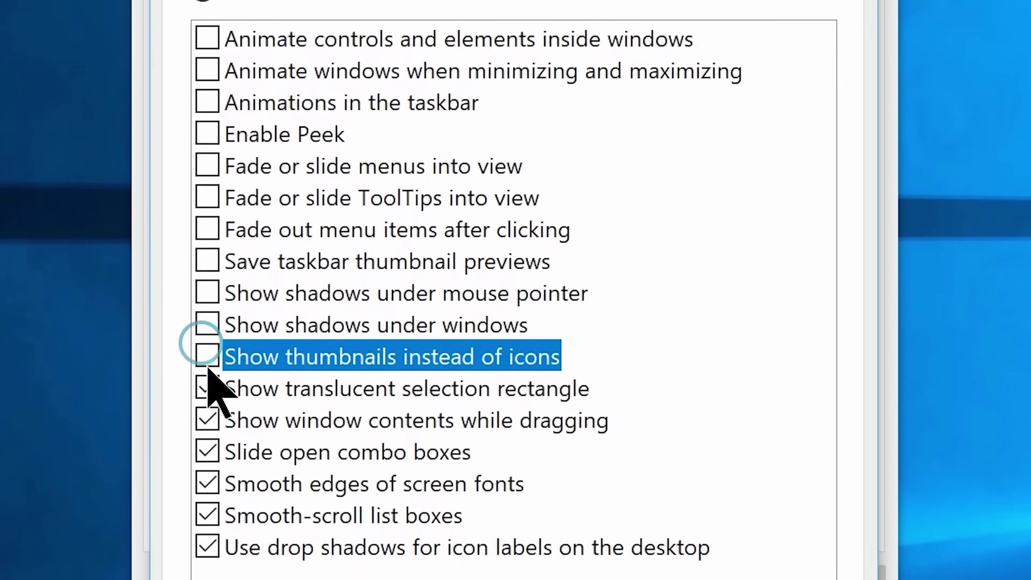
left_click(208, 389)
left_click(208, 421)
left_click(208, 453)
left_click(207, 485)
left_click(208, 517)
left_click(207, 548)
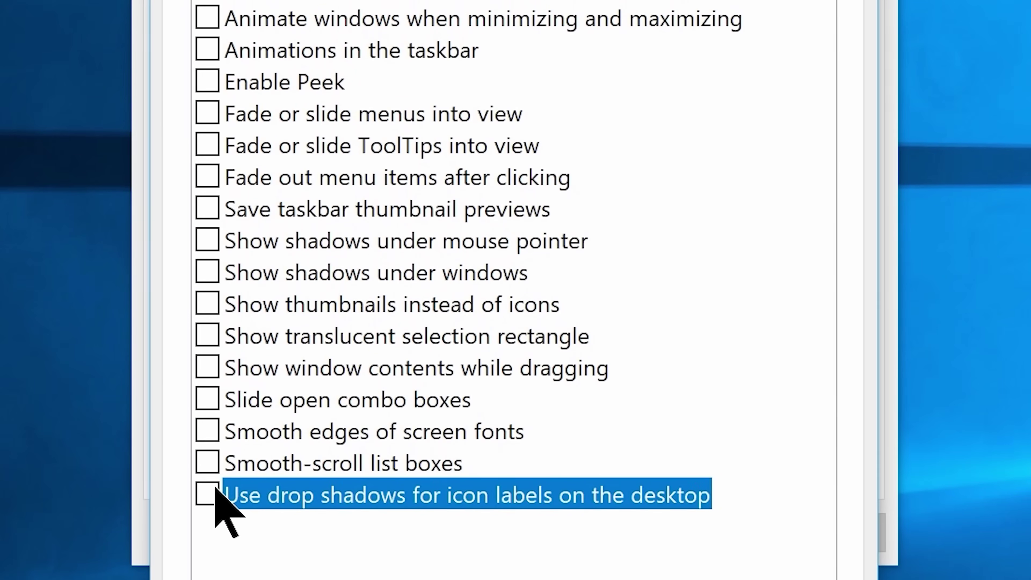
Step: Enable only Smooth edges of screen fonts and Show shadows under mouse pointer, and apply the visual effects
left_click(202, 430)
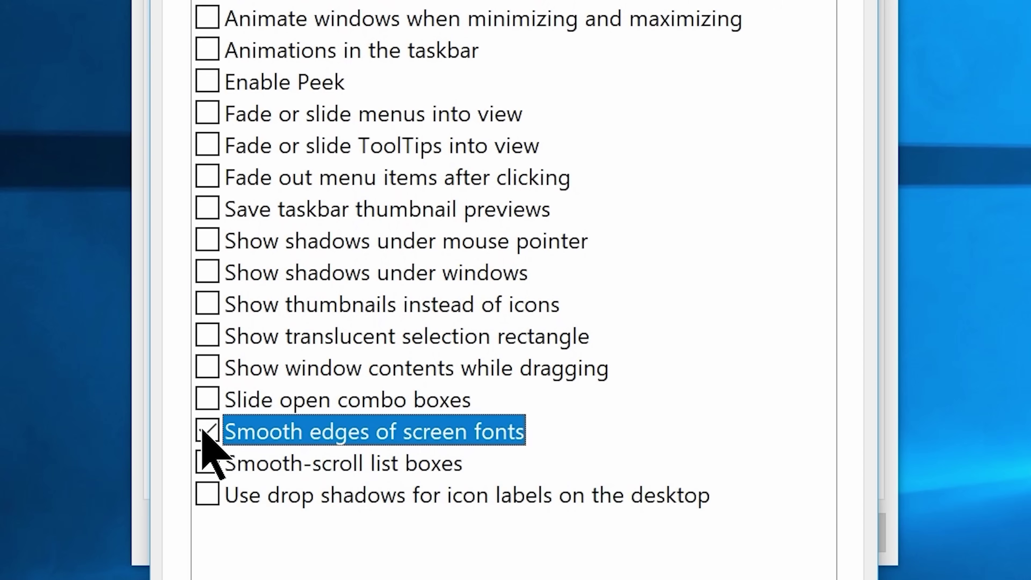
left_click(202, 242)
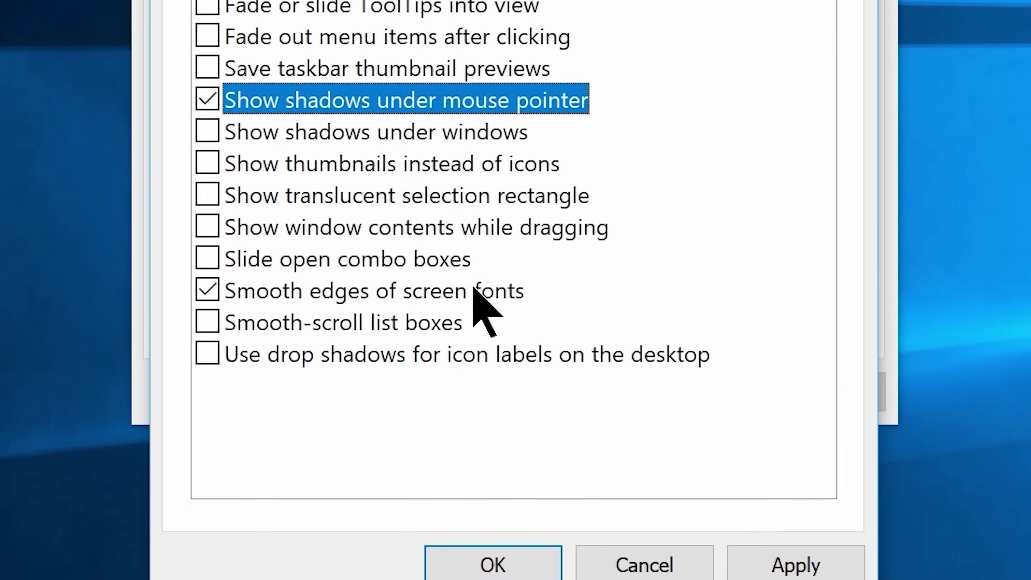
left_click(794, 535)
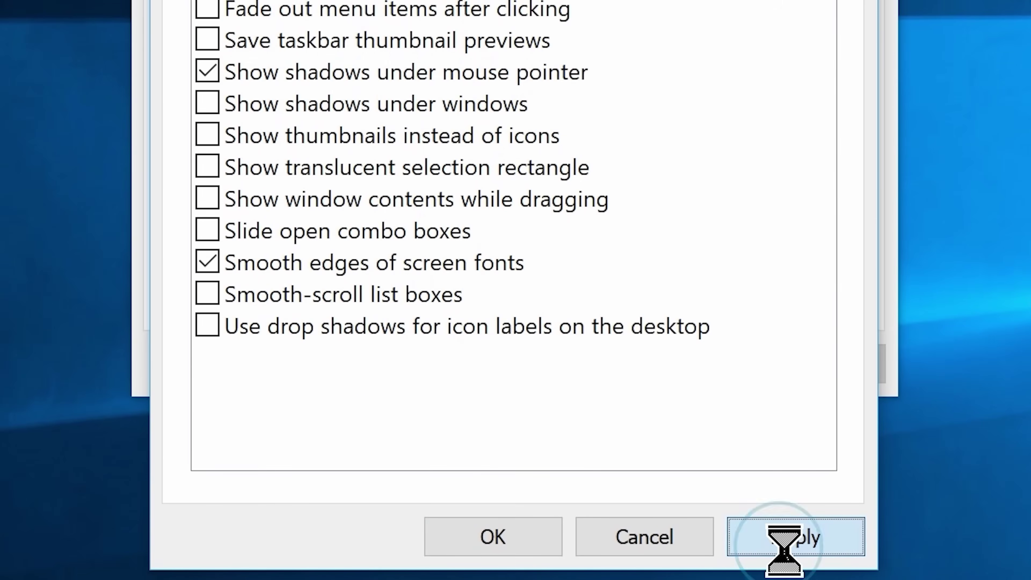